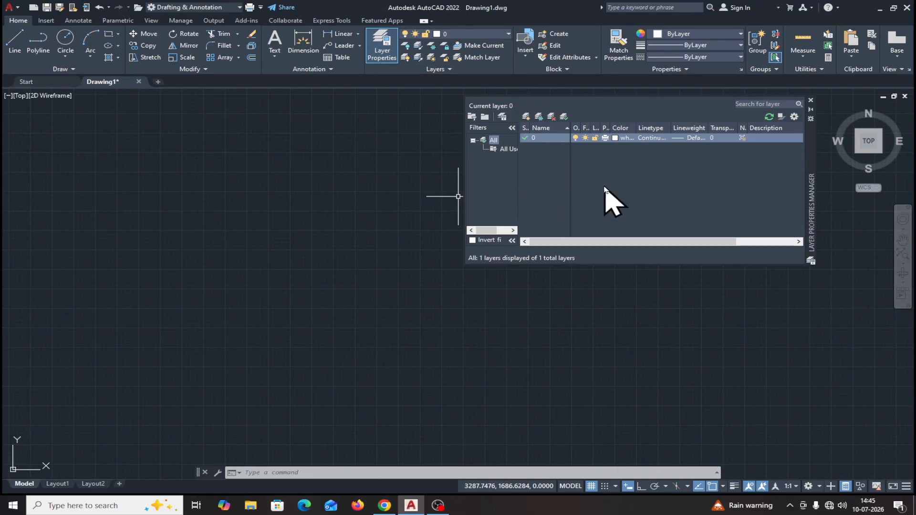
- Create a new layer named OUTLINE and open its color selection
left_click(527, 117)
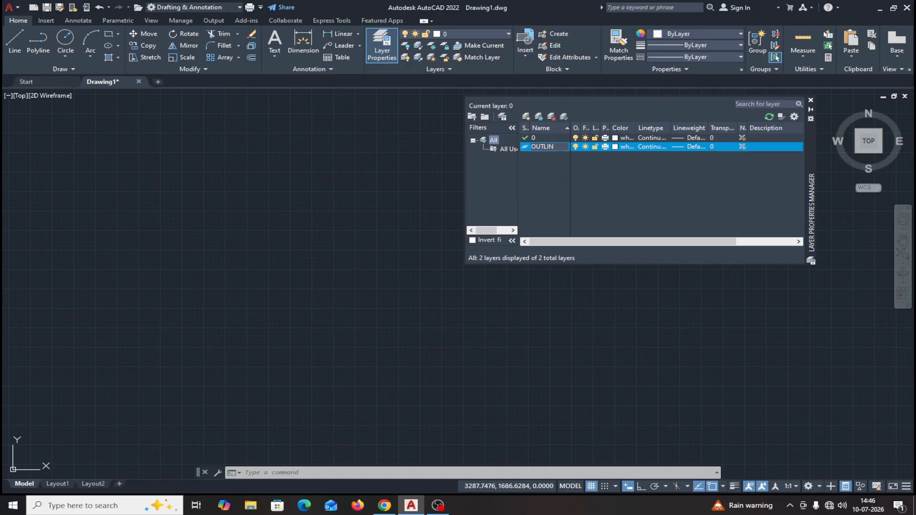
key("Return")
left_click(615, 147)
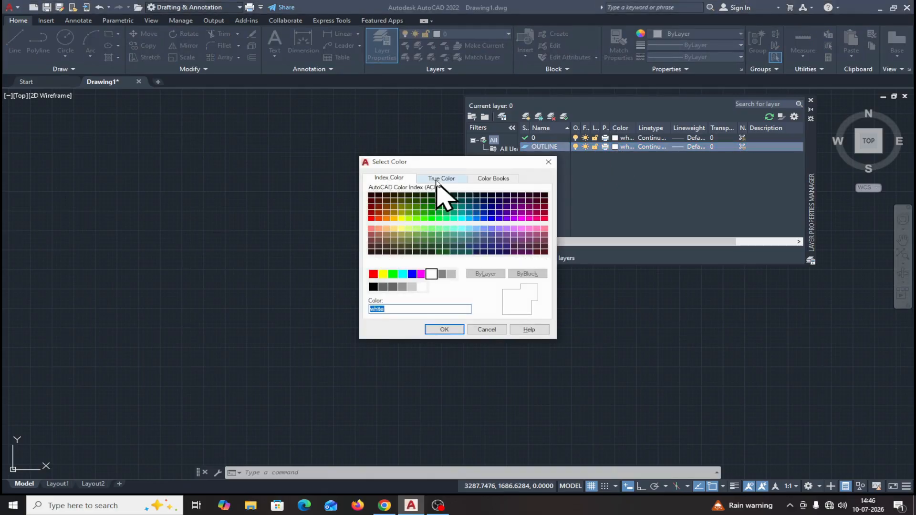
- Try the true color 112,164,219 and the color book shades DIC 5 and DIC 325 for the OUTLINE layer
left_click(442, 179)
left_click(428, 242)
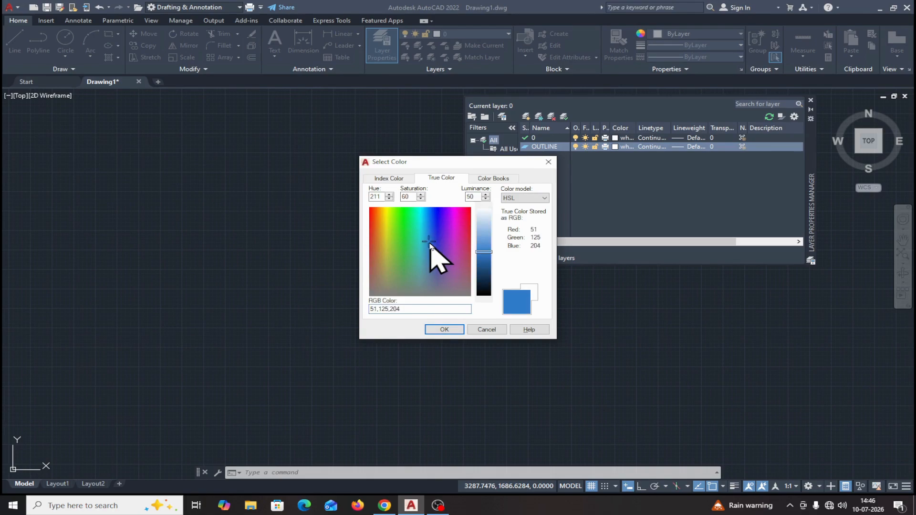
left_click_drag(485, 253, 490, 219)
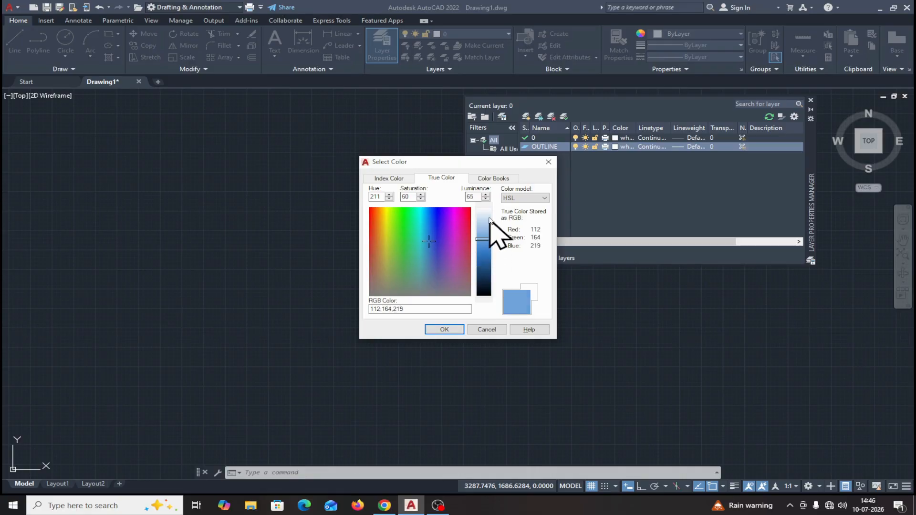
left_click(491, 179)
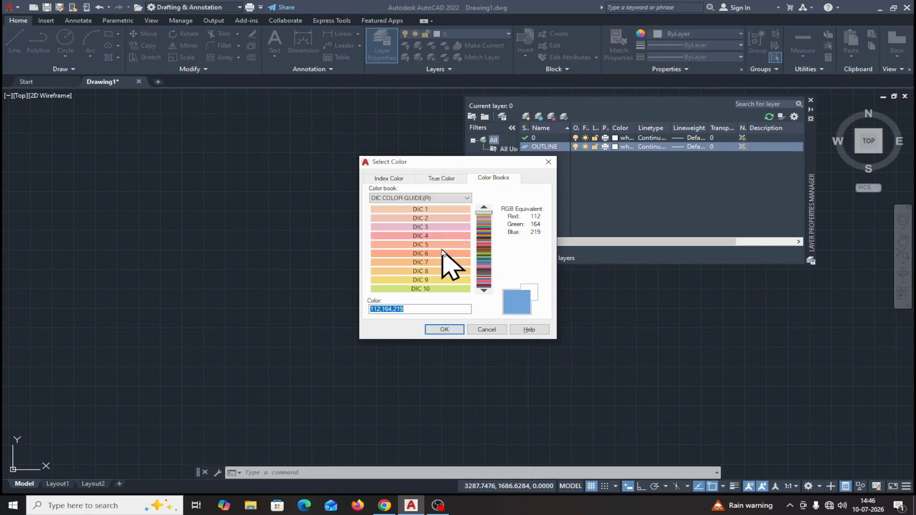
left_click(444, 244)
left_click(484, 249)
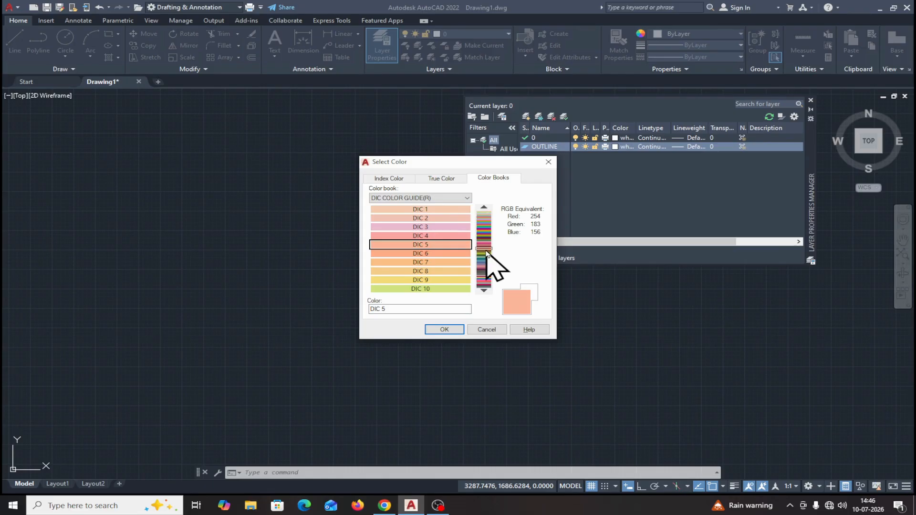
left_click(440, 256)
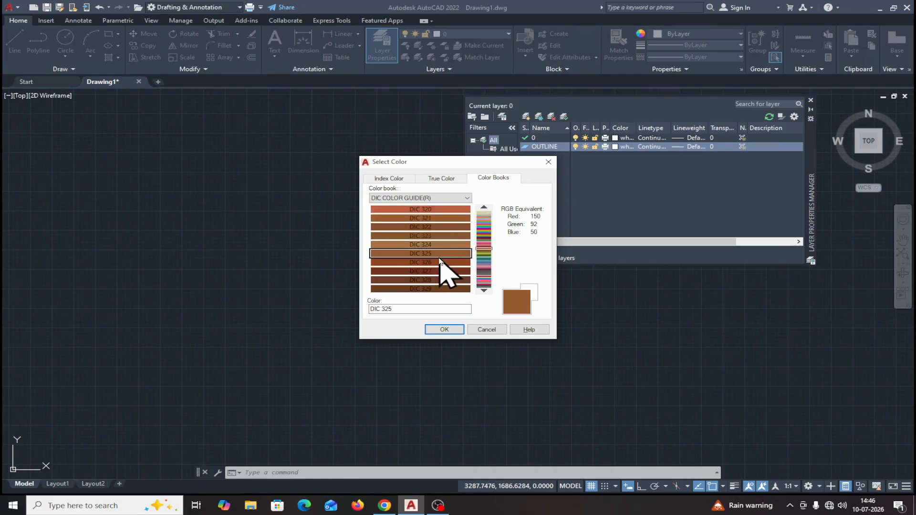
- Give the OUTLINE layer the green index color 80 and a 0.20 mm lineweight
left_click(395, 179)
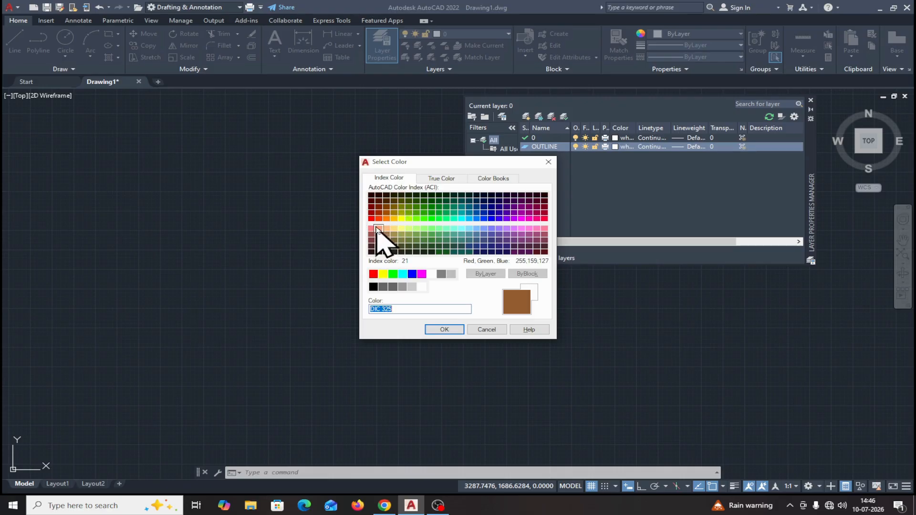
left_click(424, 219)
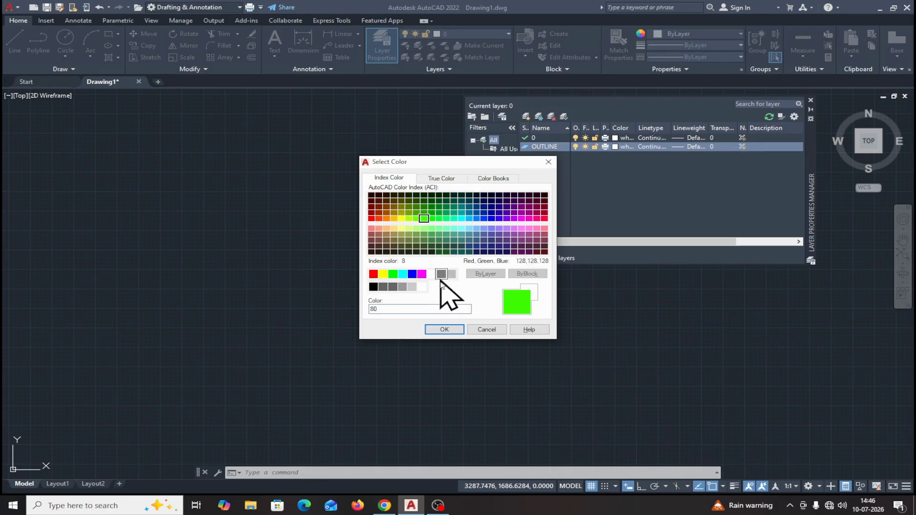
left_click(446, 330)
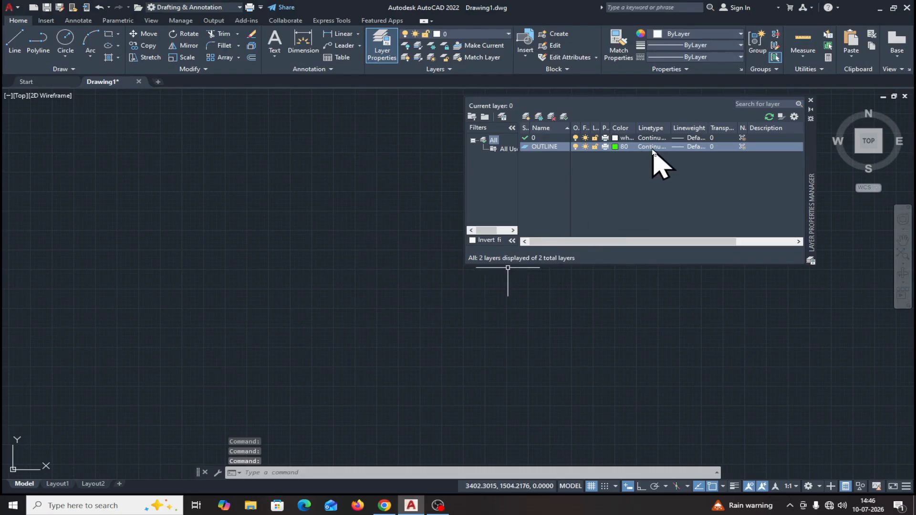
left_click(681, 149)
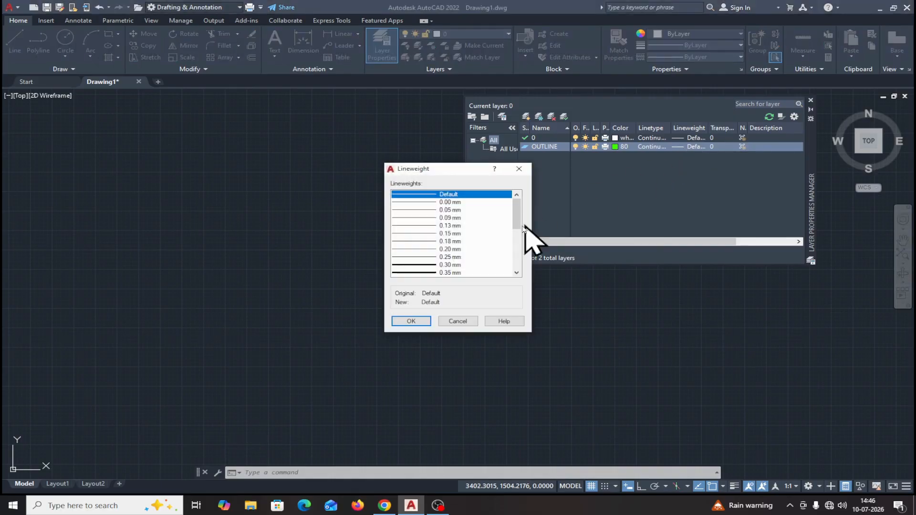
left_click(450, 249)
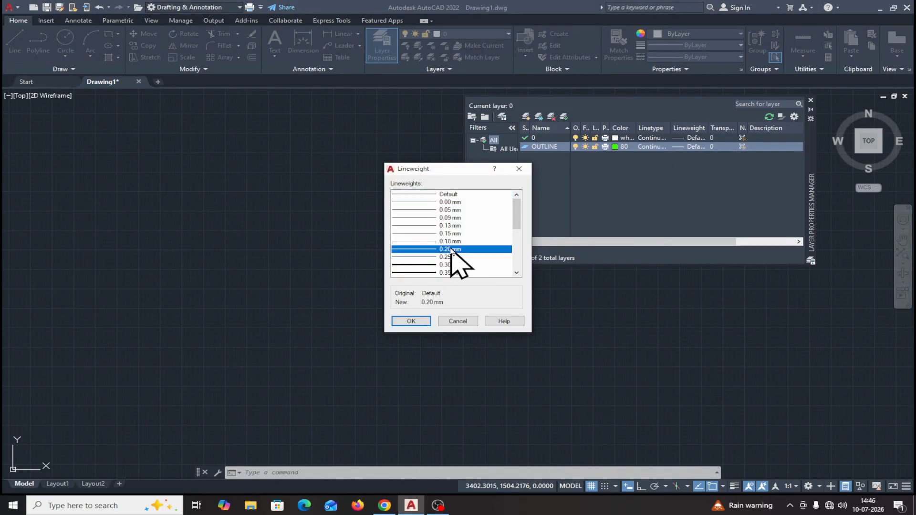
left_click(415, 321)
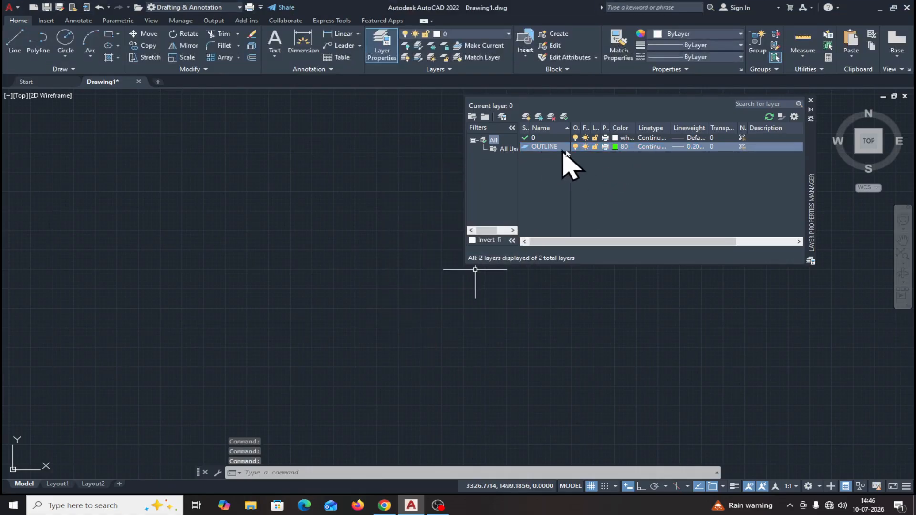
- Add a layer named CENTRE and set its color to red, index 10
left_click(526, 117)
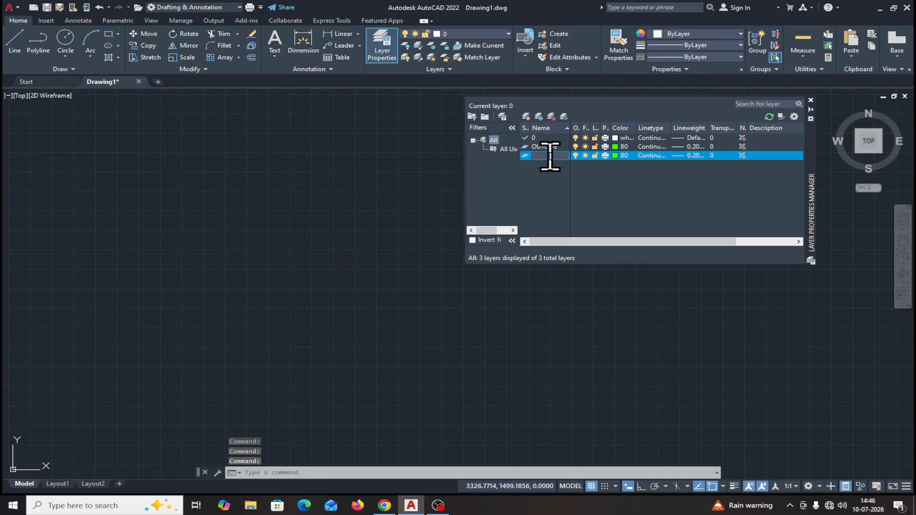
type("CENTRE")
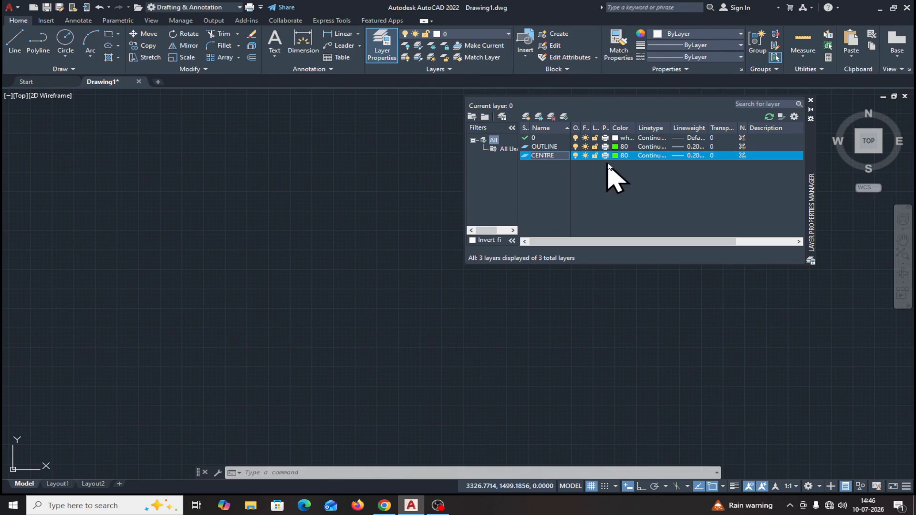
left_click(615, 157)
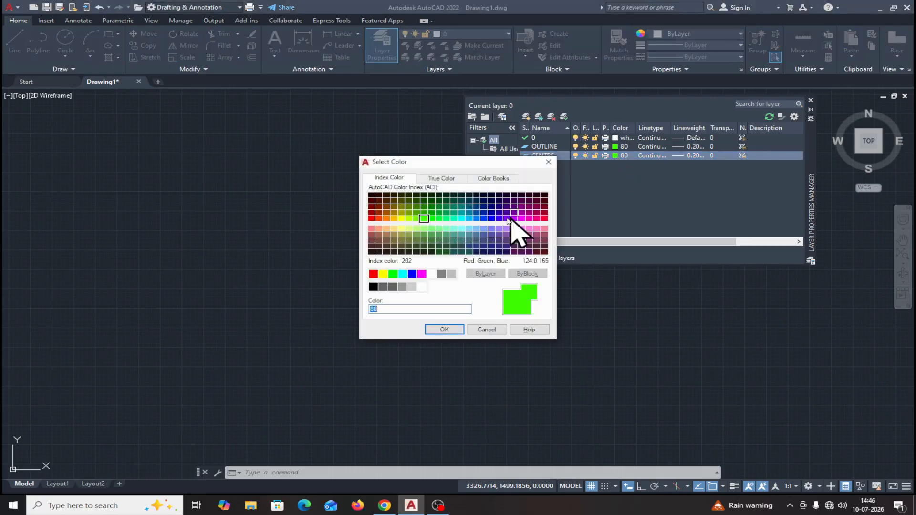
left_click(372, 219)
left_click(444, 329)
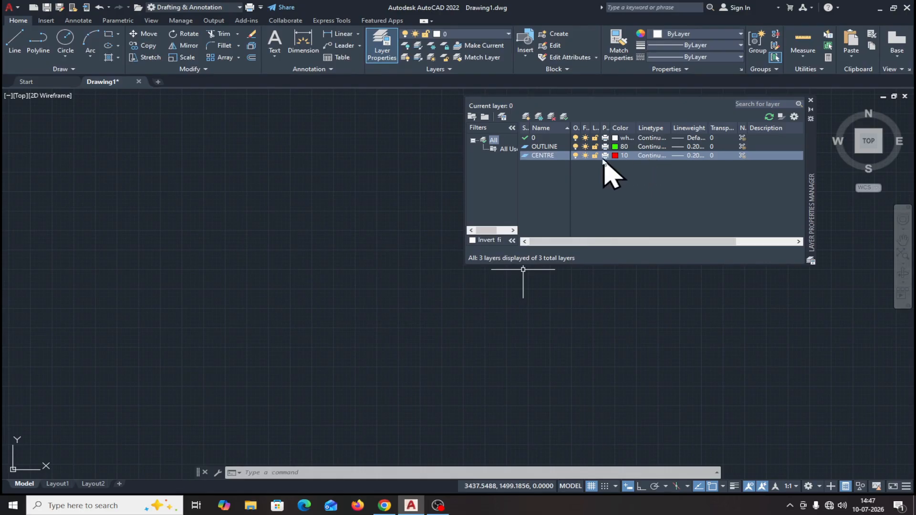
- Load the CENTER linetype from acadiso.lin and assign it to the CENTRE layer
left_click(650, 157)
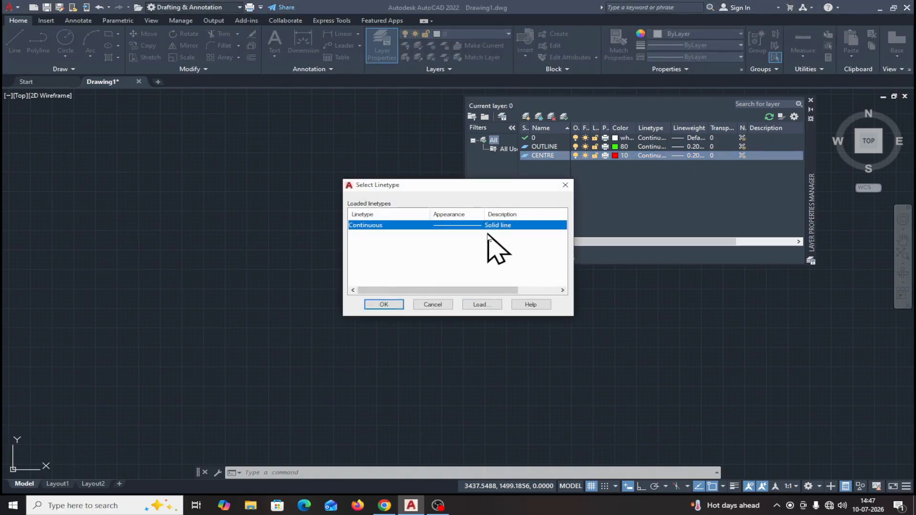
left_click(483, 306)
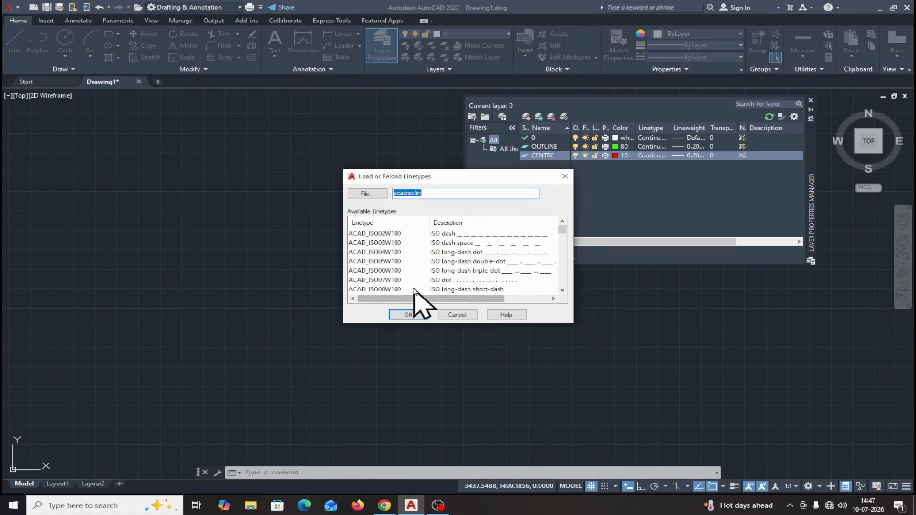
left_click(372, 261)
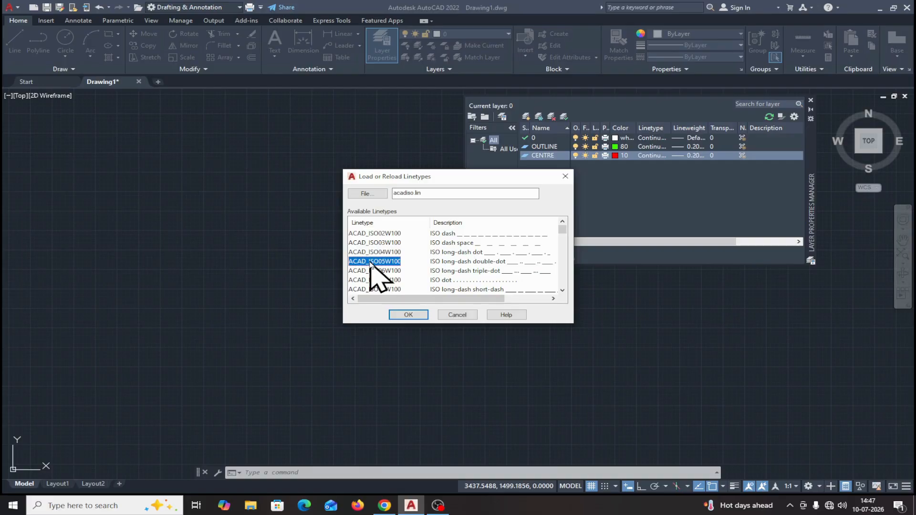
key("c")
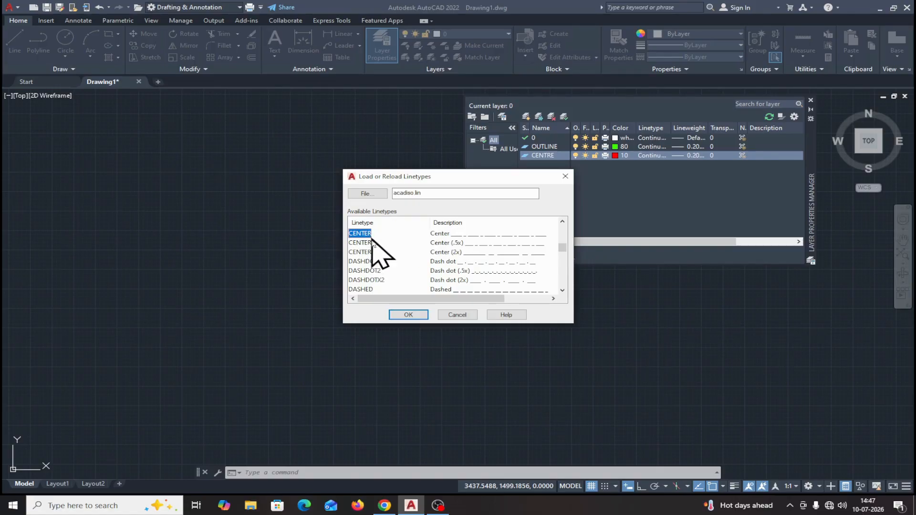
left_click(409, 315)
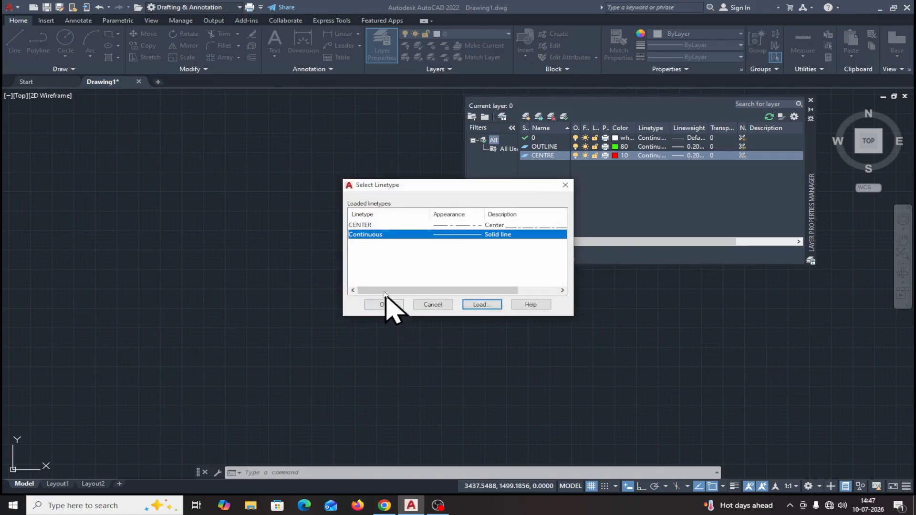
left_click(364, 226)
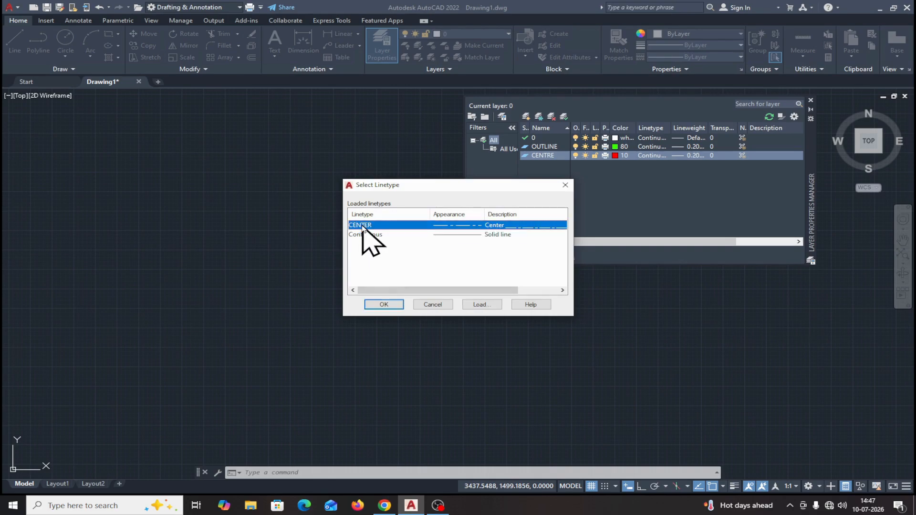
left_click(385, 305)
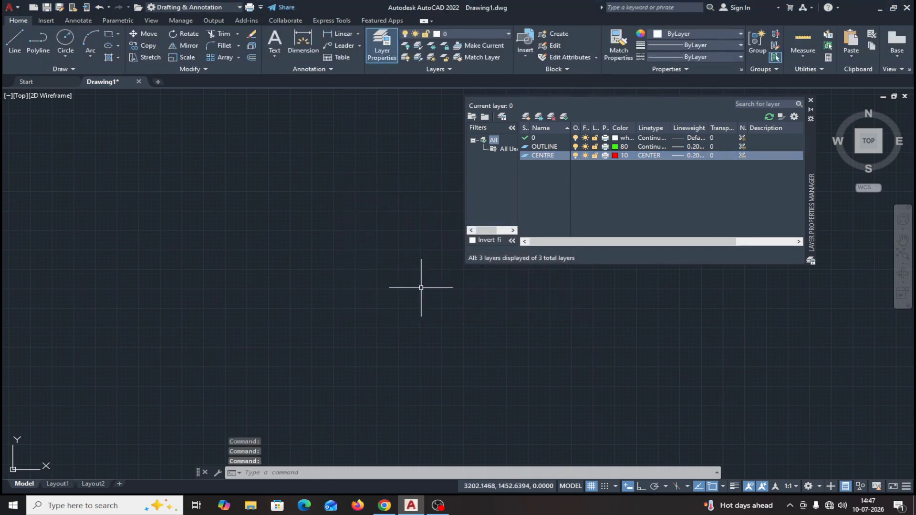
- Set the CENTRE layer's lineweight to Default
left_click(693, 156)
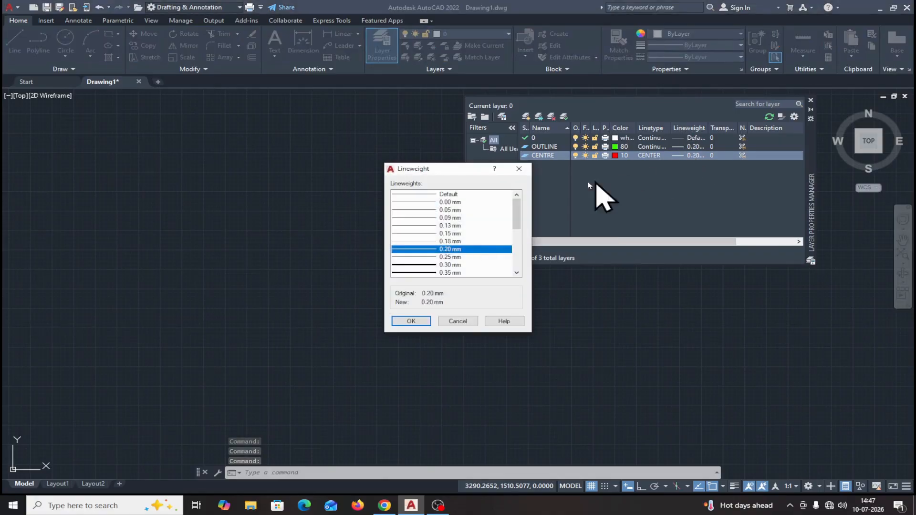
left_click(444, 194)
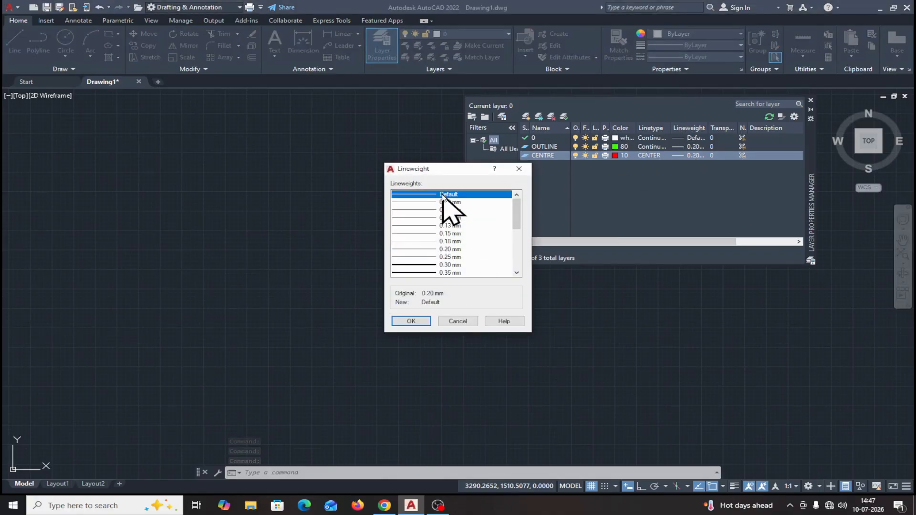
left_click(423, 320)
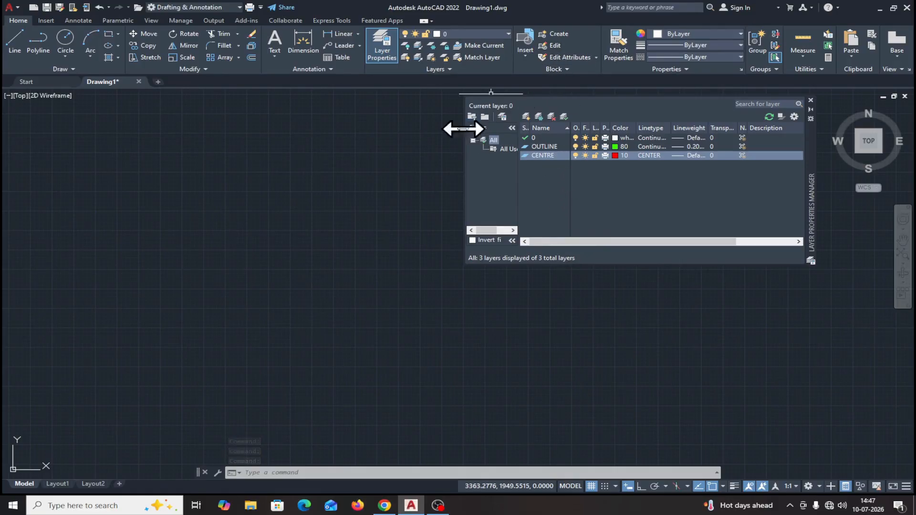
- Add a layer named HATCH with index color 52 and the Continuous linetype
left_click(525, 117)
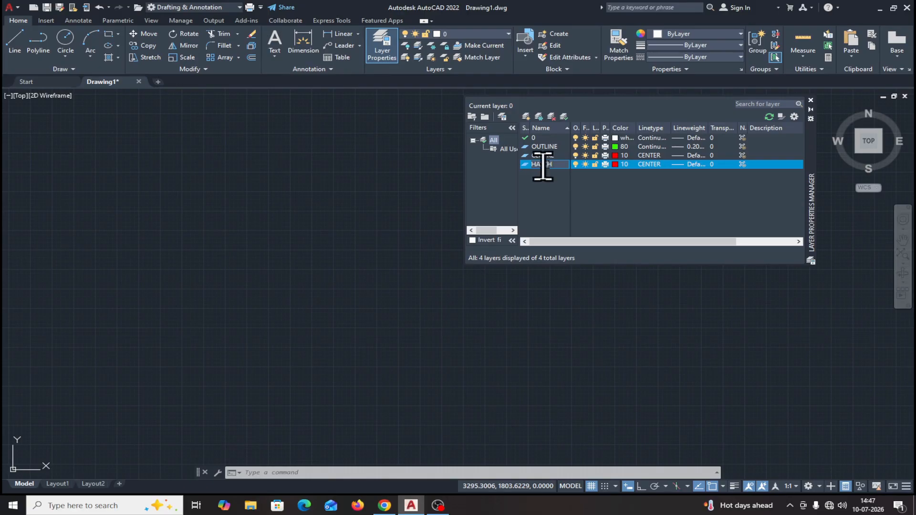
left_click(619, 164)
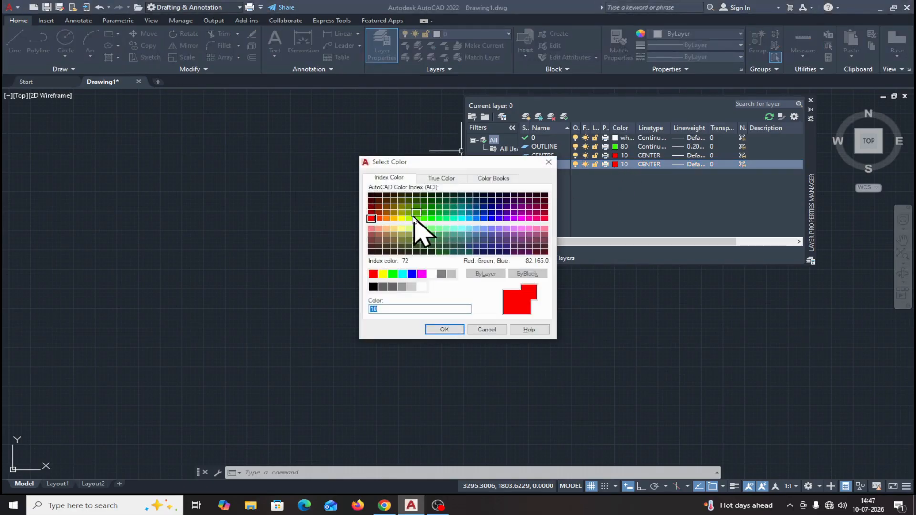
left_click(402, 213)
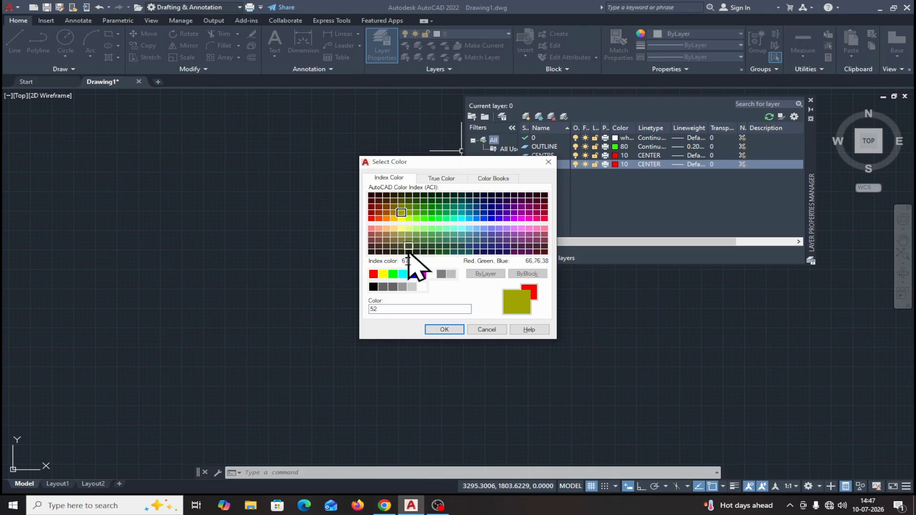
left_click(444, 330)
left_click(656, 164)
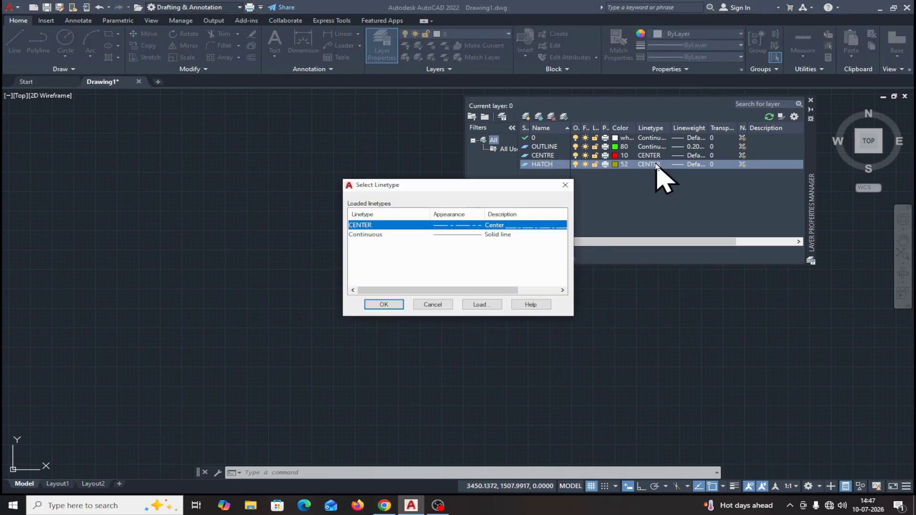
left_click(369, 234)
left_click(399, 306)
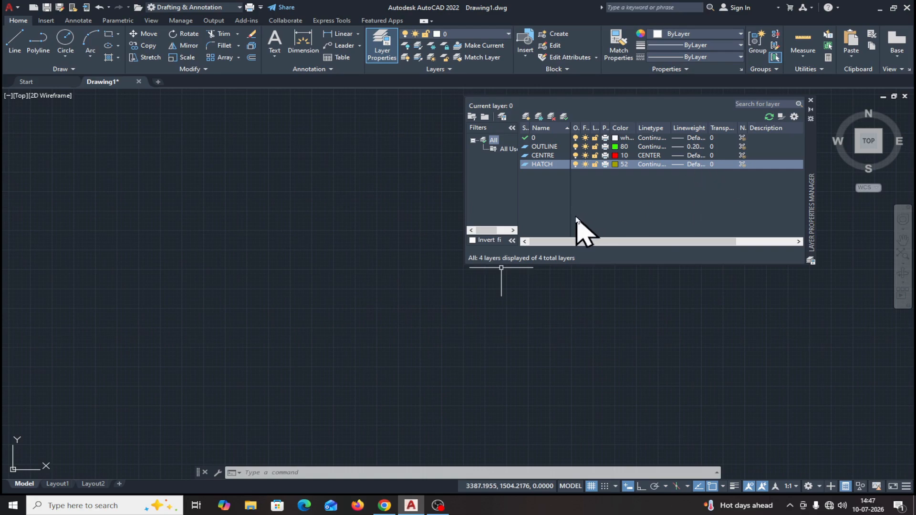
- Add a layer named DIM and set its color to cyan, index 130
left_click(527, 117)
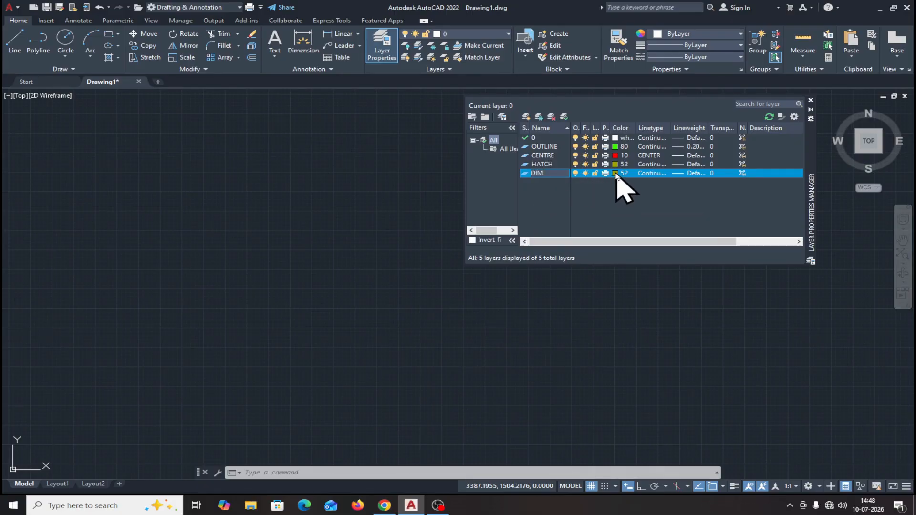
left_click(615, 173)
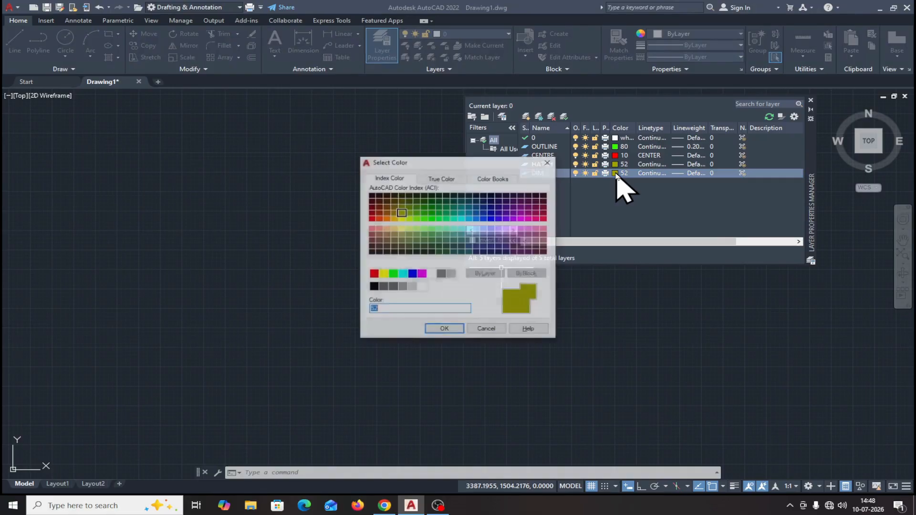
left_click(462, 219)
left_click(451, 329)
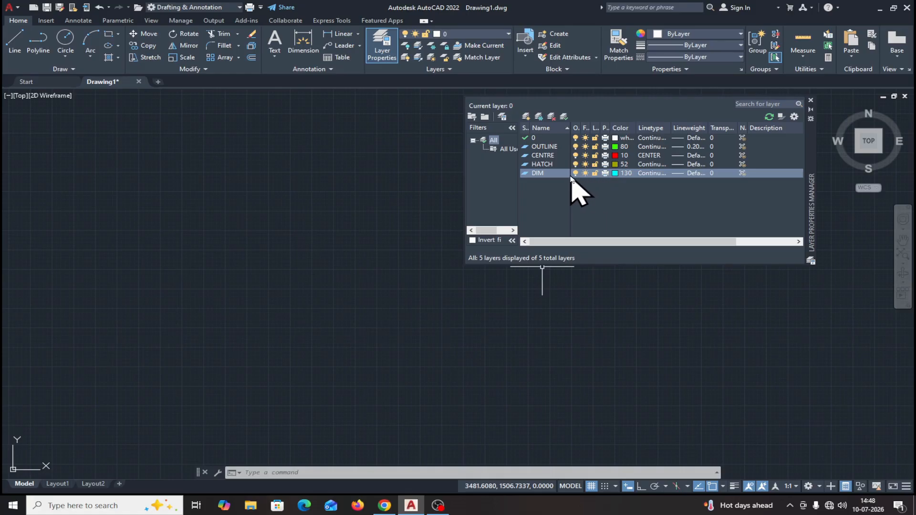
- Close the layer properties manager
left_click(811, 101)
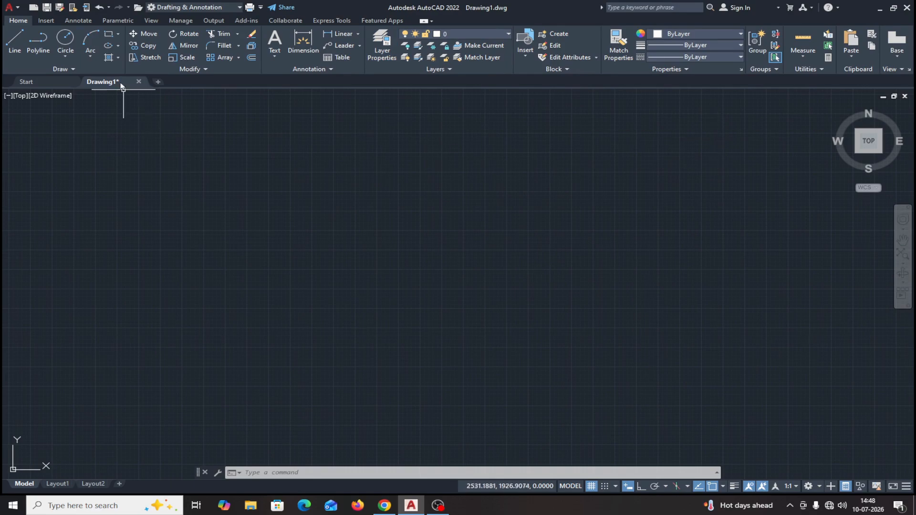
left_click(108, 35)
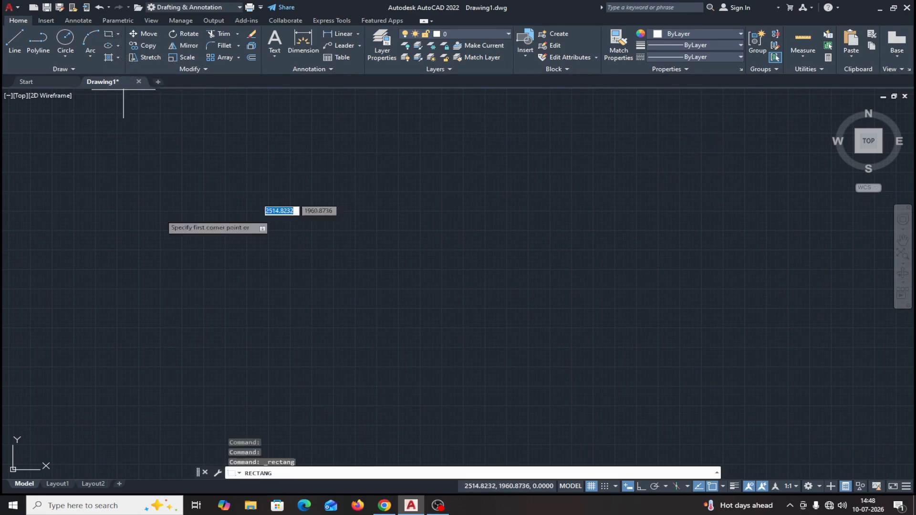
left_click(181, 324)
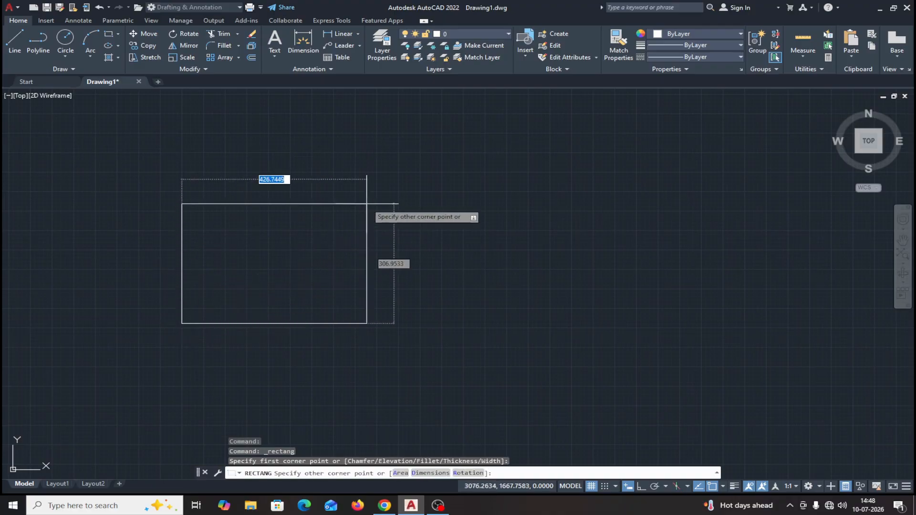
key("Escape")
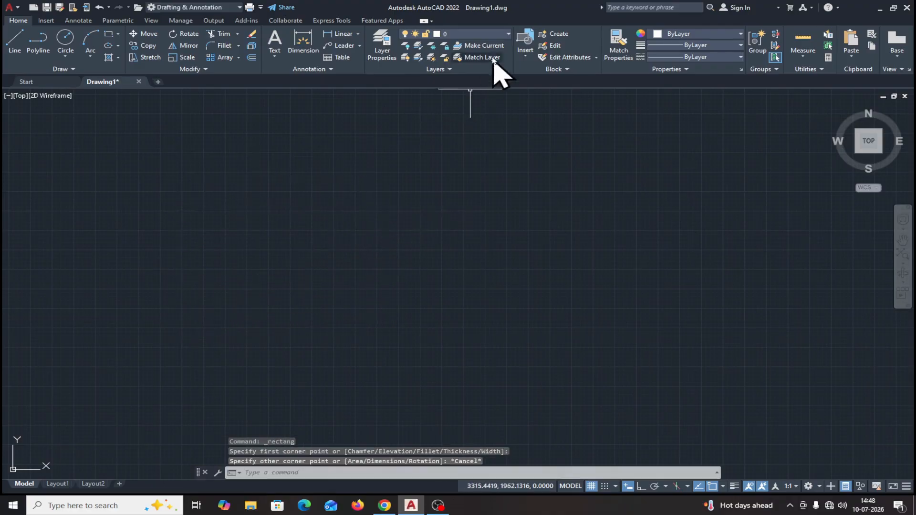
- Make OUTLINE the current layer
left_click(508, 35)
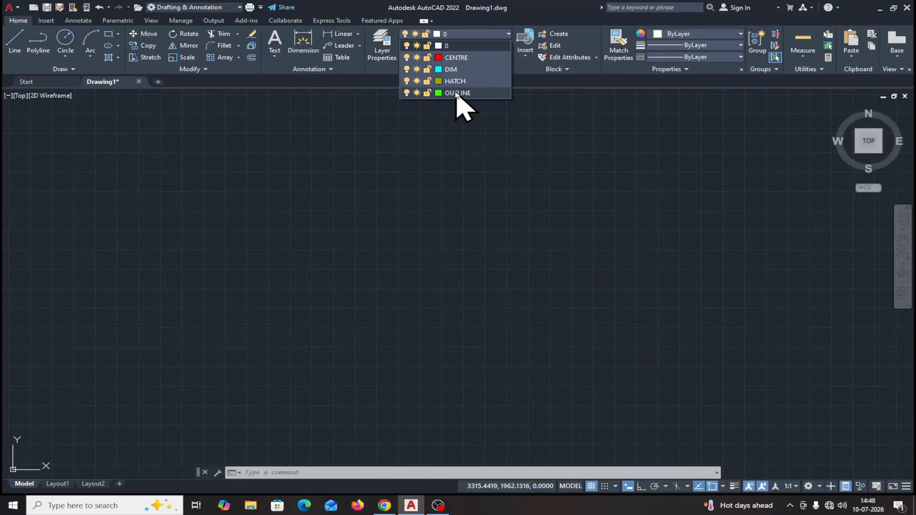
left_click(457, 94)
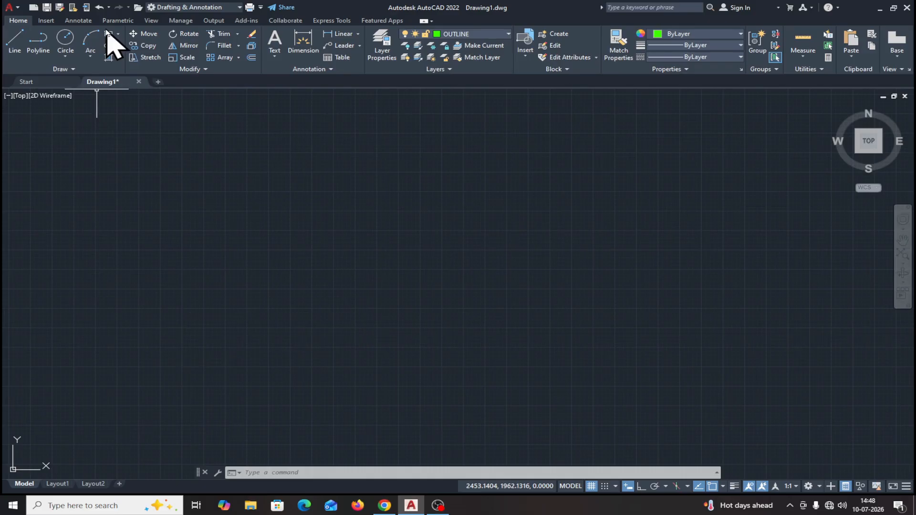
left_click(186, 358)
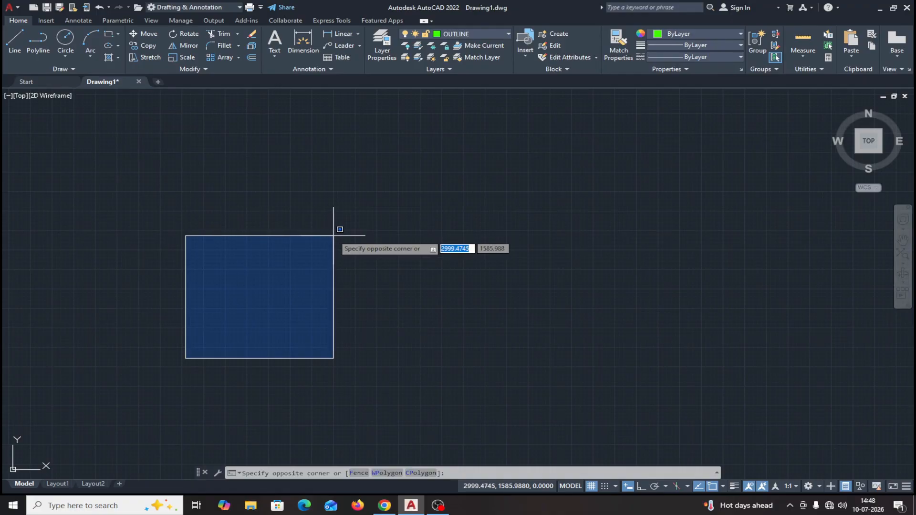
type("10")
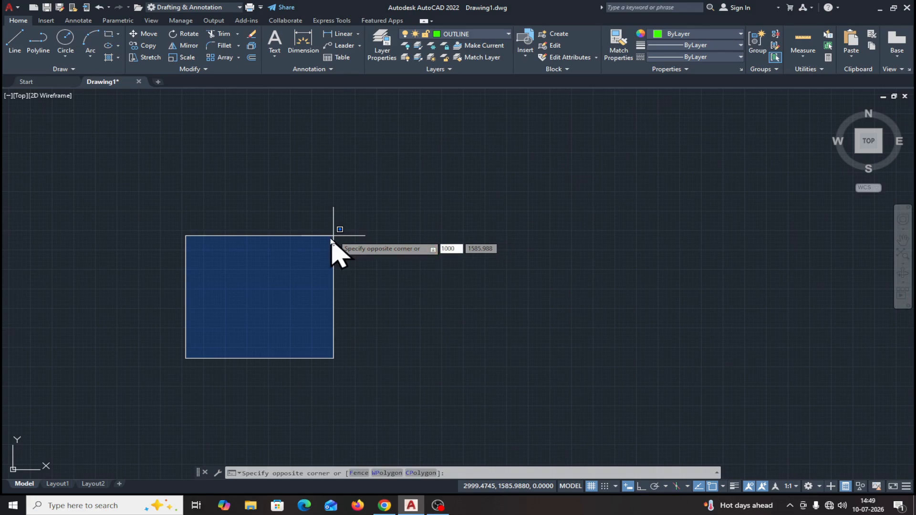
type("00")
key("Tab")
type("1")
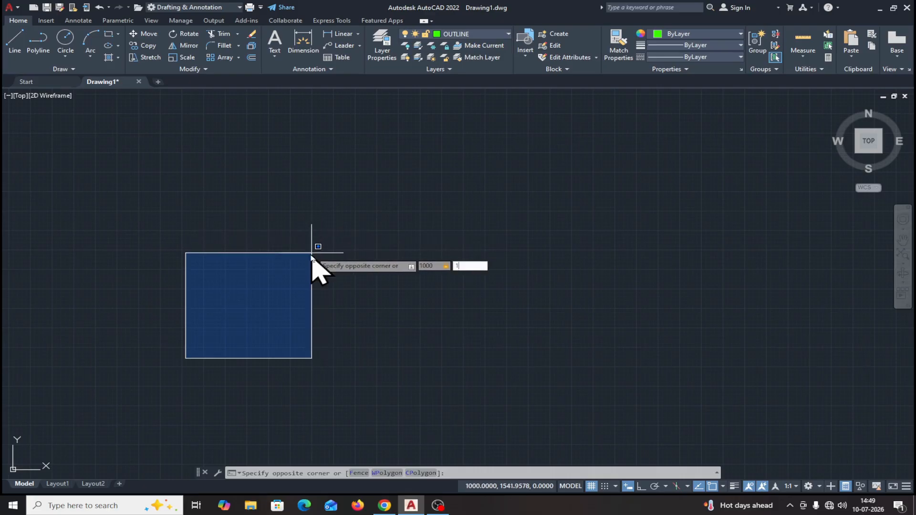
type("00")
key("Return")
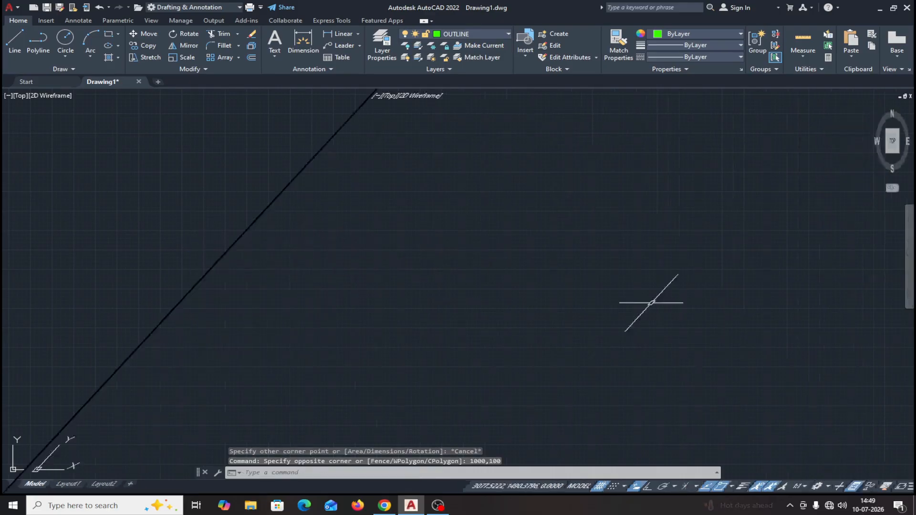
key("Escape")
key("Escape")
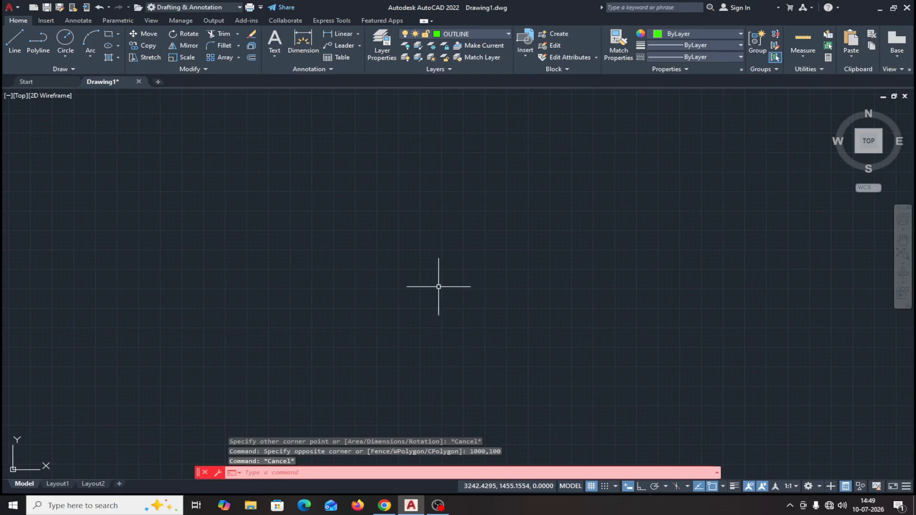
- Draw a 1000 by 1000 rectangle on the OUTLINE layer in the empty drawing area
left_click(109, 33)
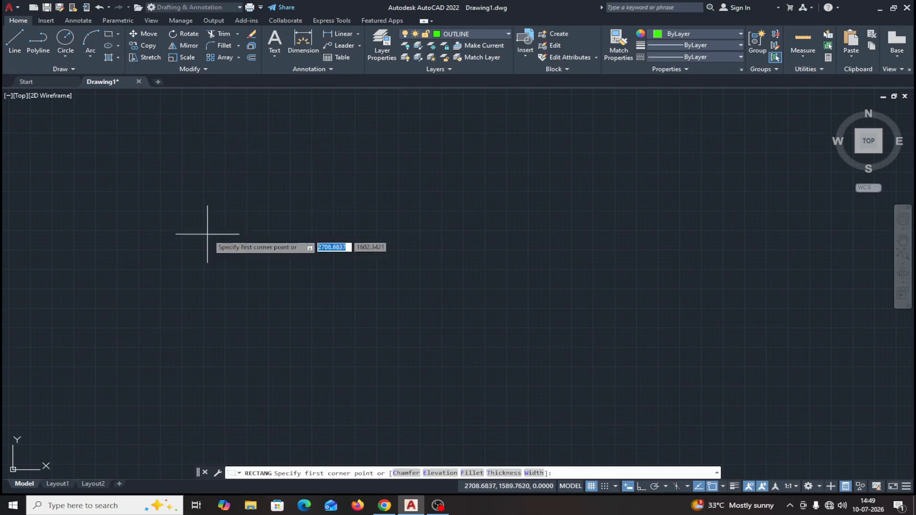
left_click(199, 408)
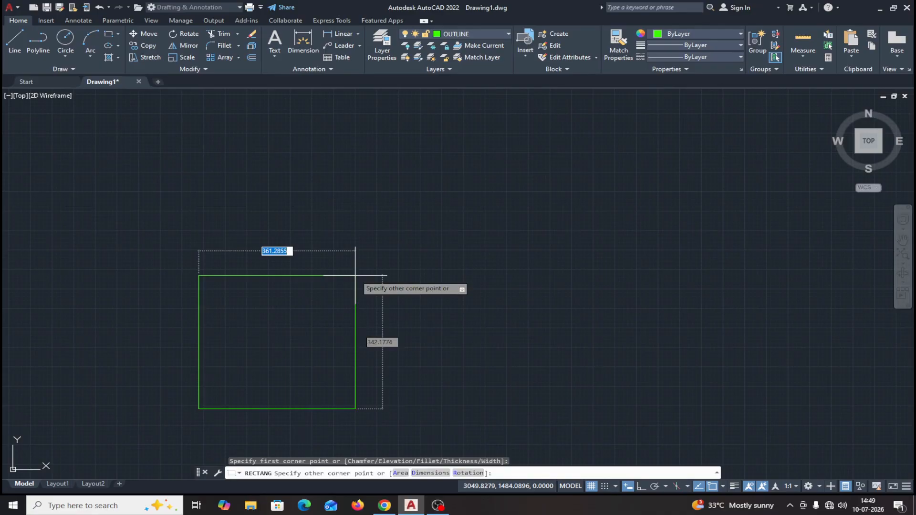
type("1000")
key("Tab")
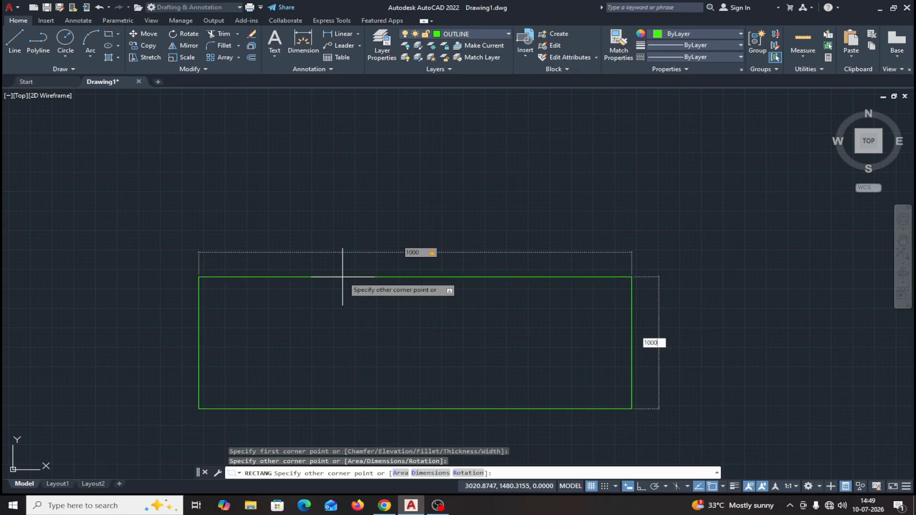
key("Return")
scroll(393, 284, "down", 4)
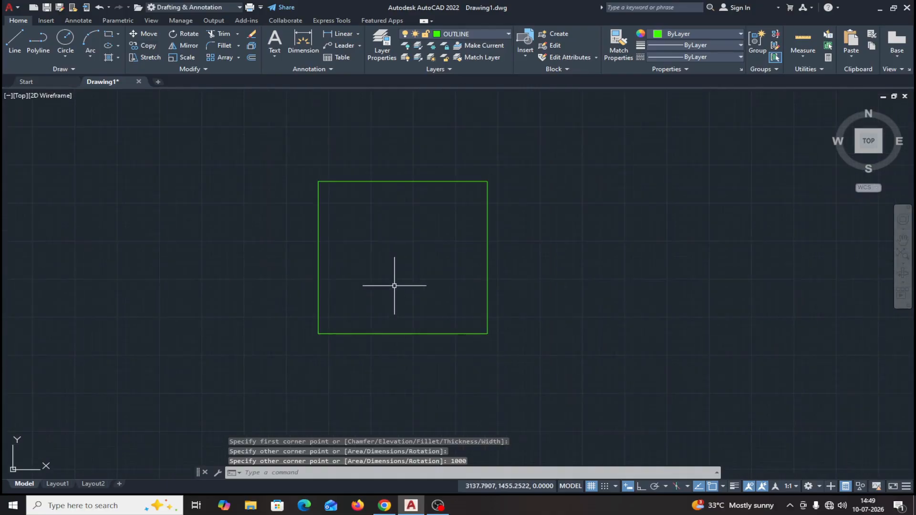
scroll(394, 285, "up", 2)
scroll(394, 285, "down", 2)
scroll(394, 285, "up", 2)
scroll(394, 285, "down", 2)
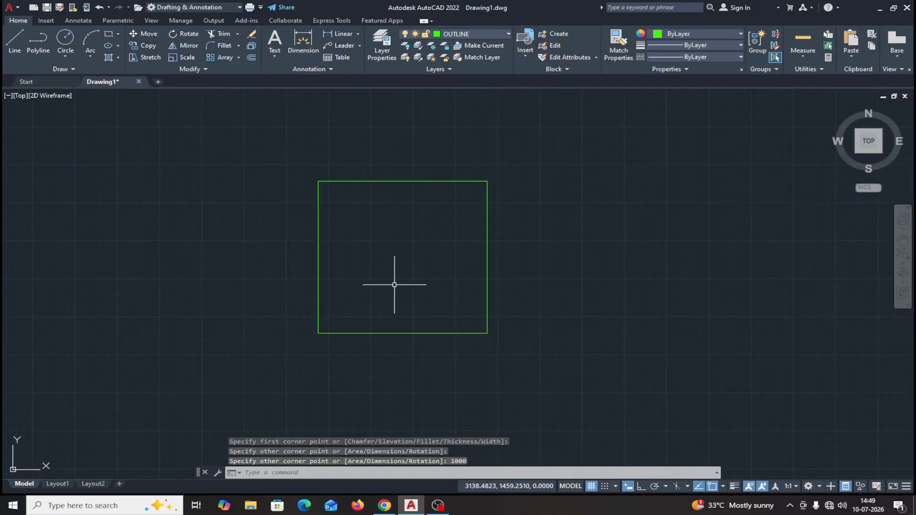
scroll(394, 285, "up", 2)
scroll(394, 285, "down", 2)
scroll(394, 285, "up", 2)
scroll(395, 284, "up", 2)
scroll(395, 284, "down", 2)
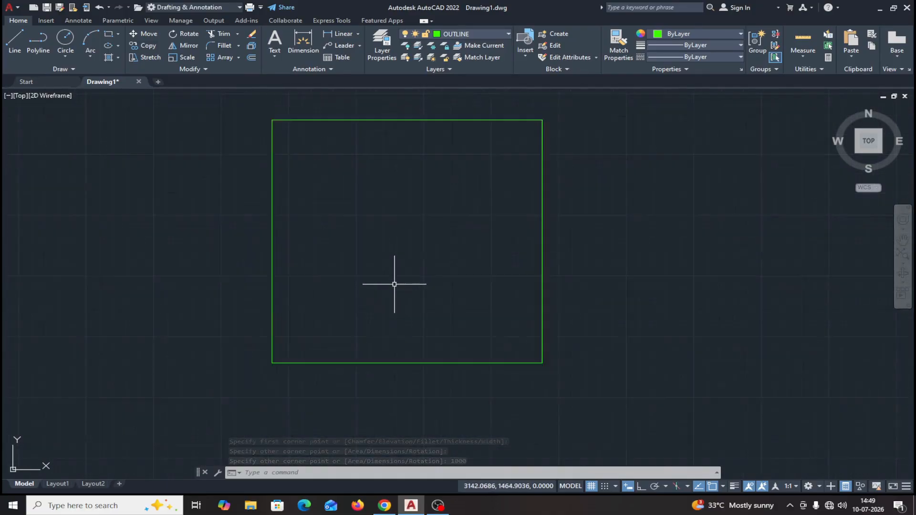
scroll(395, 285, "down", 2)
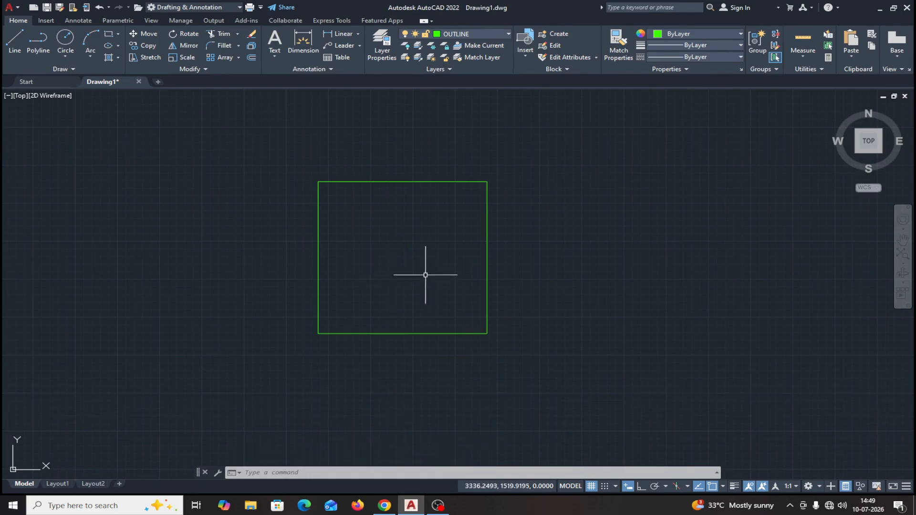
- Make CENTRE the current layer and draw a vertical line between the midpoints of the square's top and bottom edges
middle_click_drag(426, 275, 361, 279)
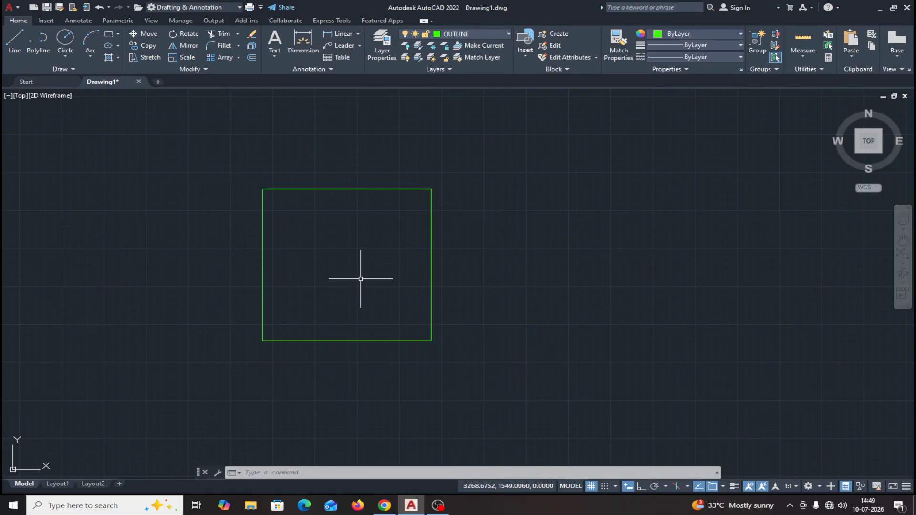
scroll(361, 278, "down", 1)
scroll(360, 279, "up", 2)
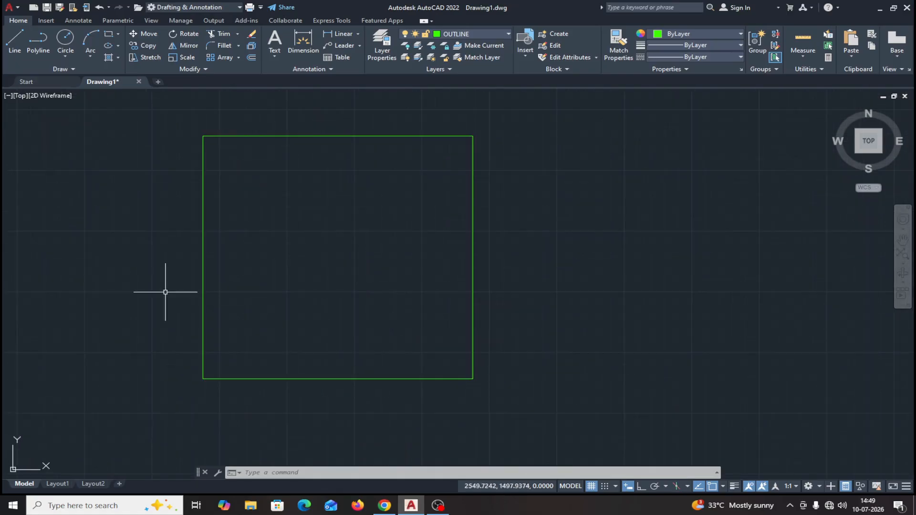
left_click(509, 35)
left_click(462, 58)
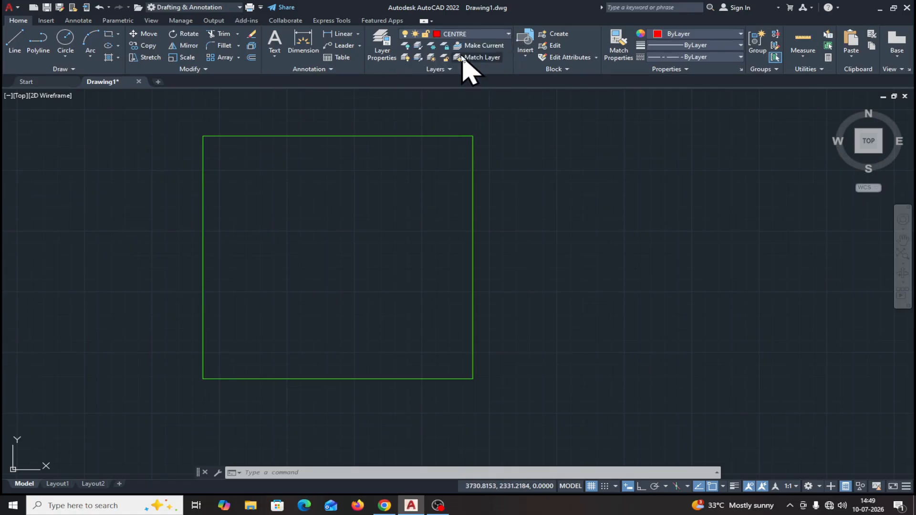
left_click(21, 54)
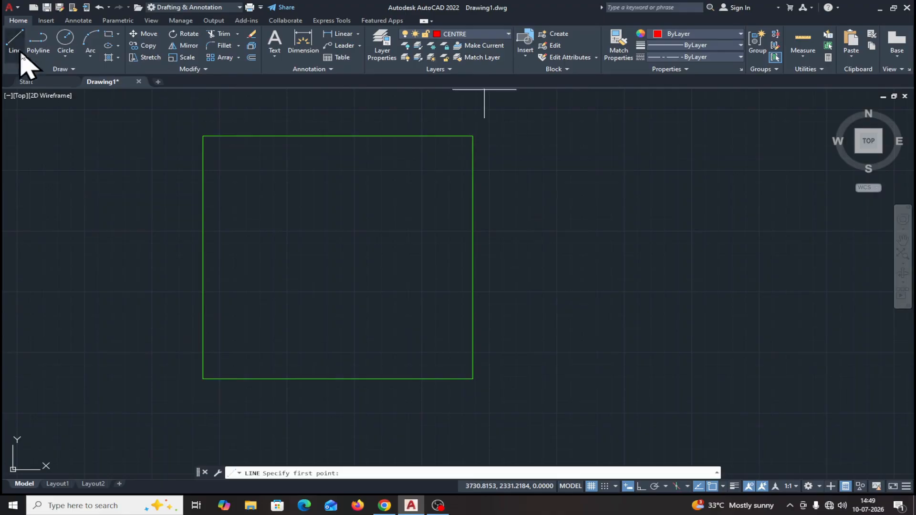
left_click(338, 136)
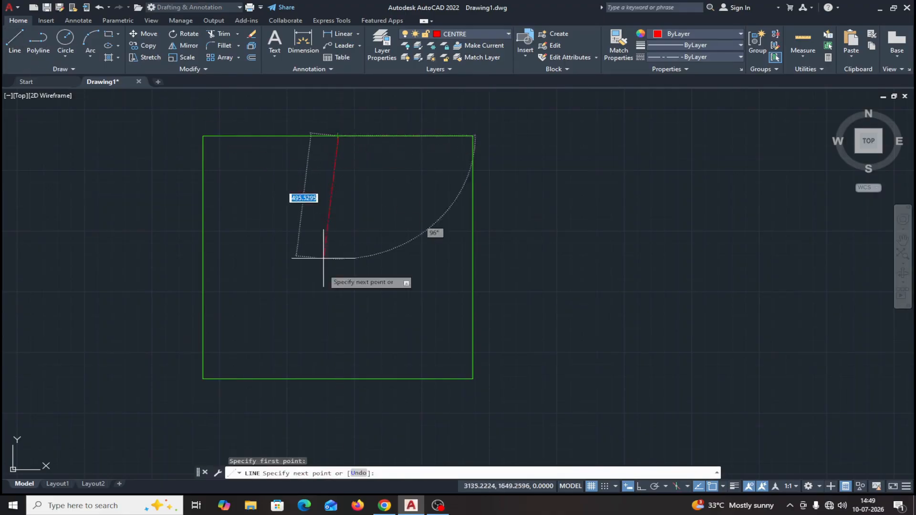
left_click(337, 379)
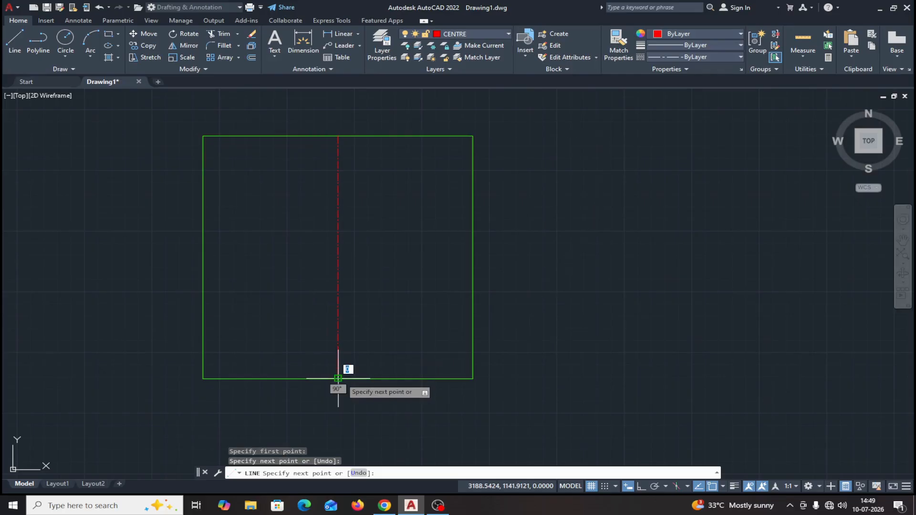
key("Return")
- Draw a horizontal centre line between the midpoints of the square's left and right edges
key("Return")
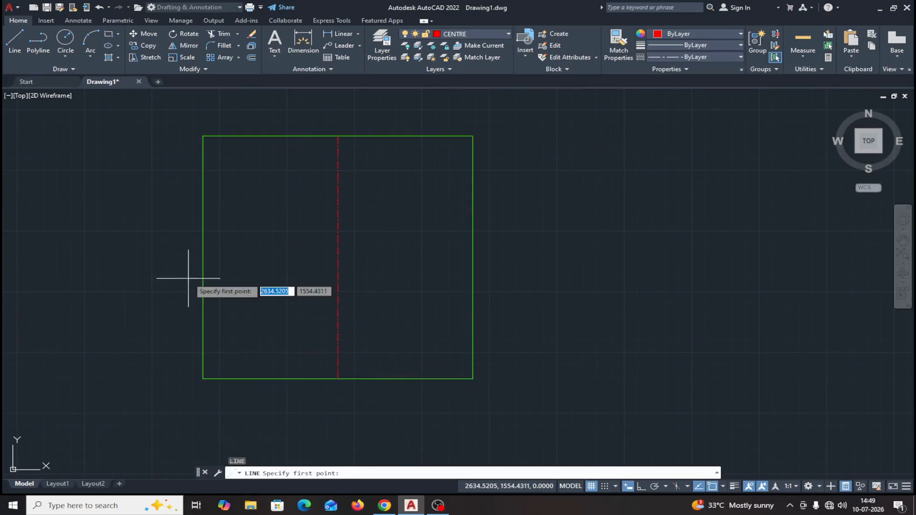
left_click(204, 258)
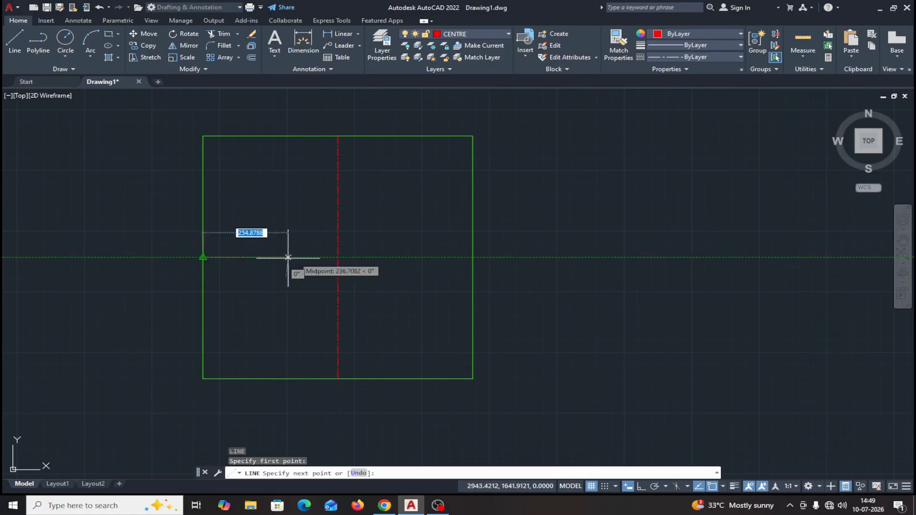
left_click(472, 258)
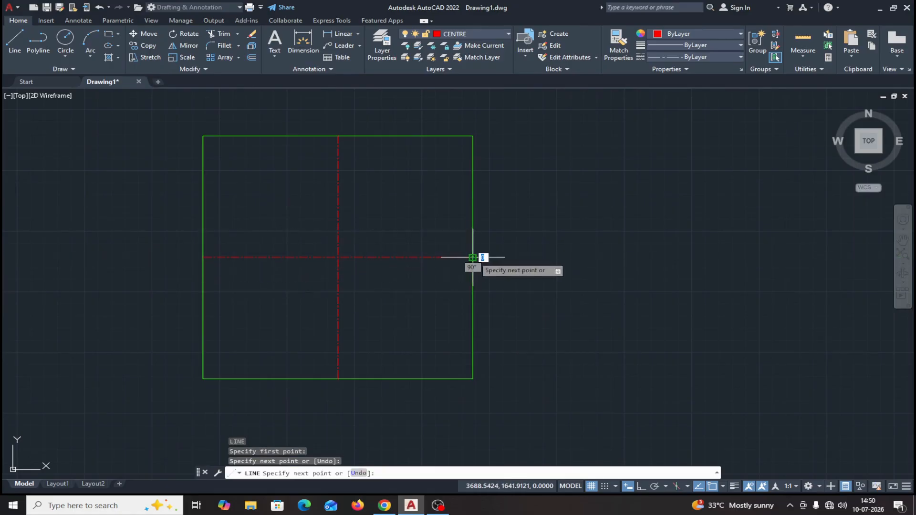
key("Return")
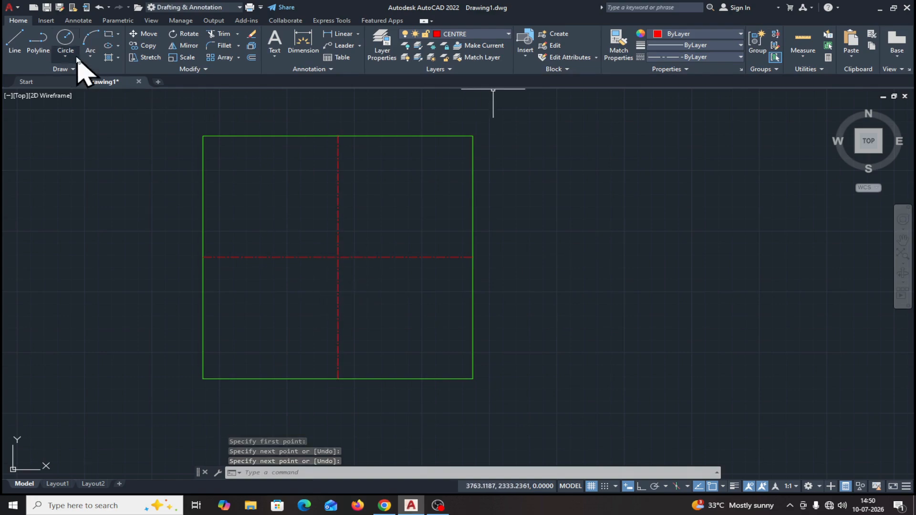
- Draw a circle with a radius of about 288 on the CENTRE layer, centred where the two centre lines cross
left_click(67, 40)
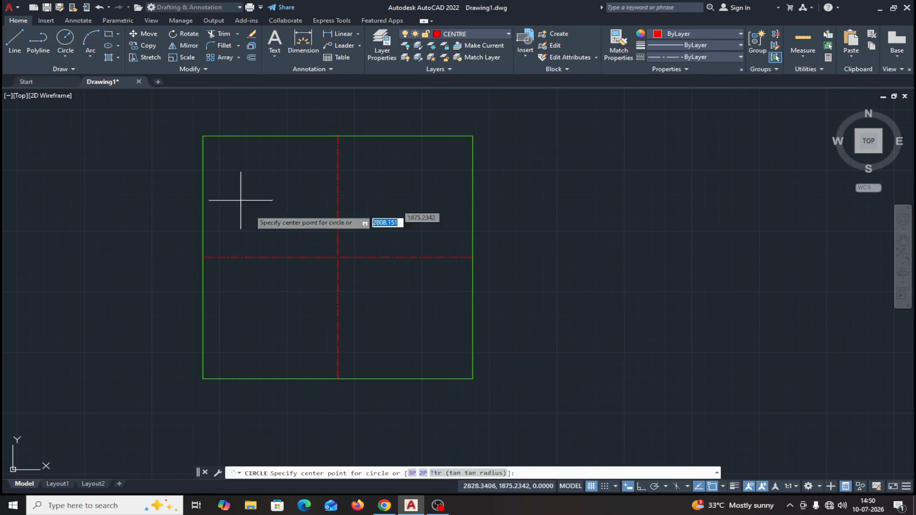
left_click(338, 258)
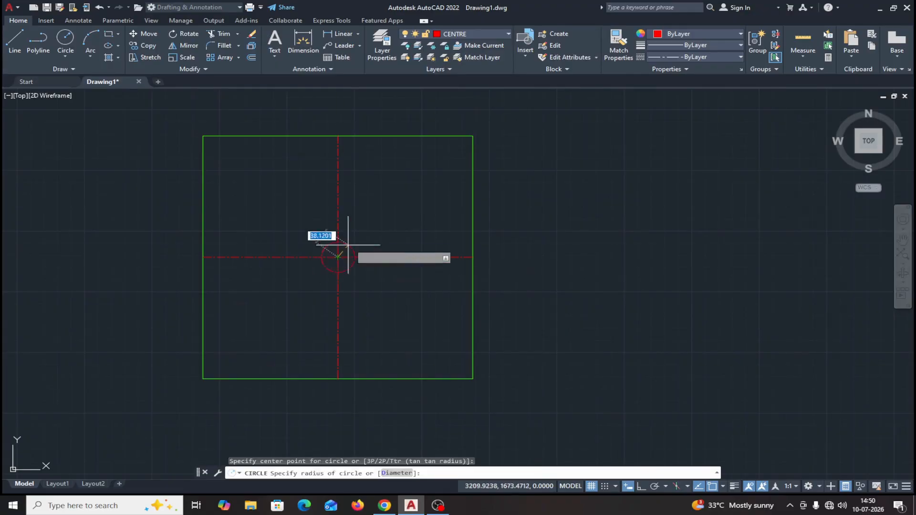
left_click(385, 202)
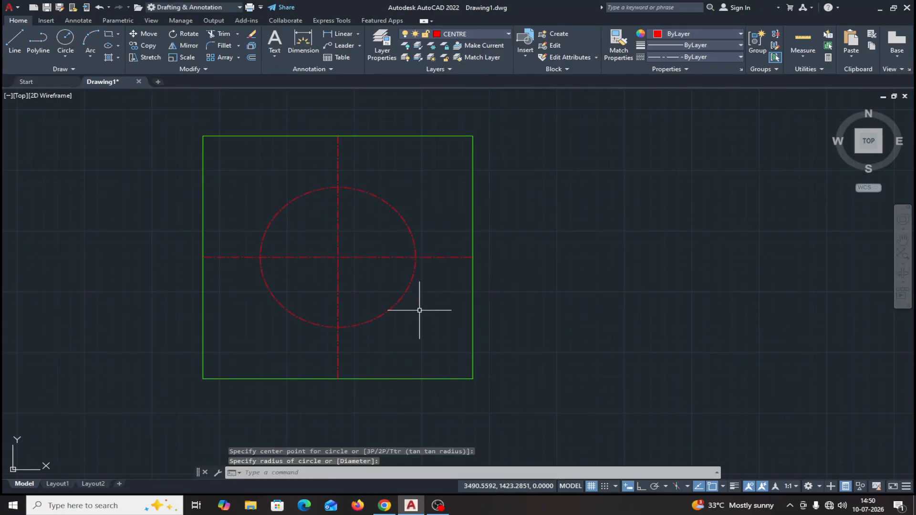
- Make OUTLINE the current layer and draw a circle of radius 200 centred on the square's top-right corner
left_click(509, 34)
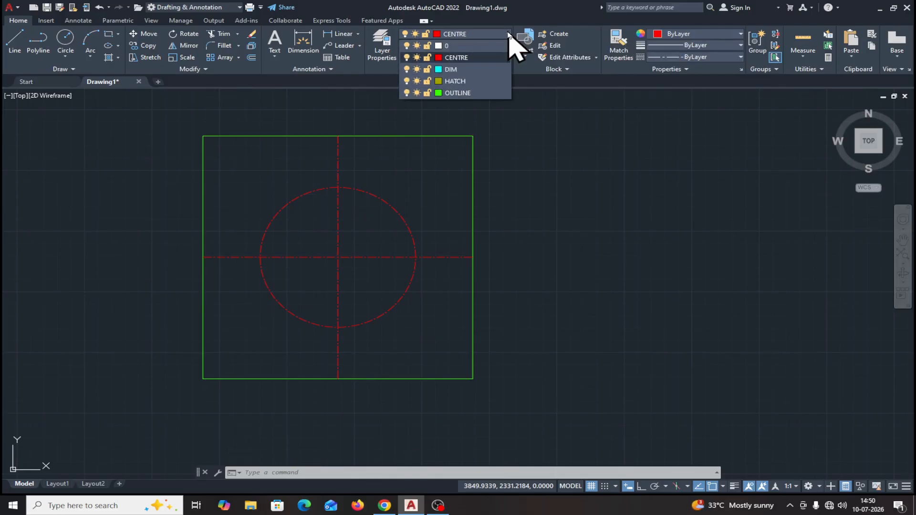
left_click(459, 93)
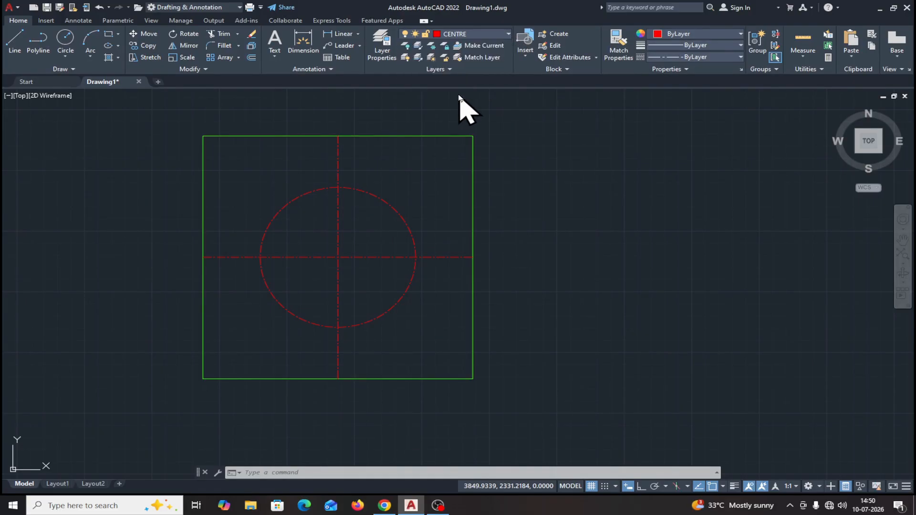
left_click(65, 38)
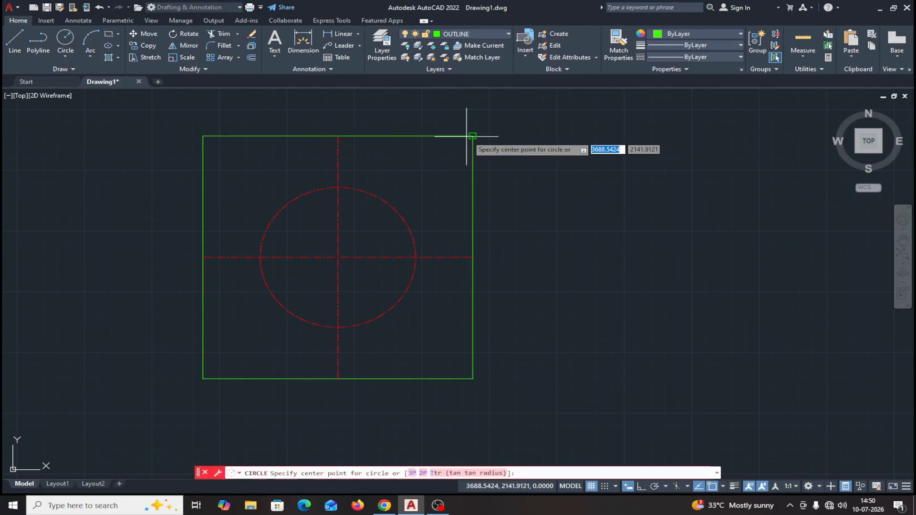
left_click(473, 136)
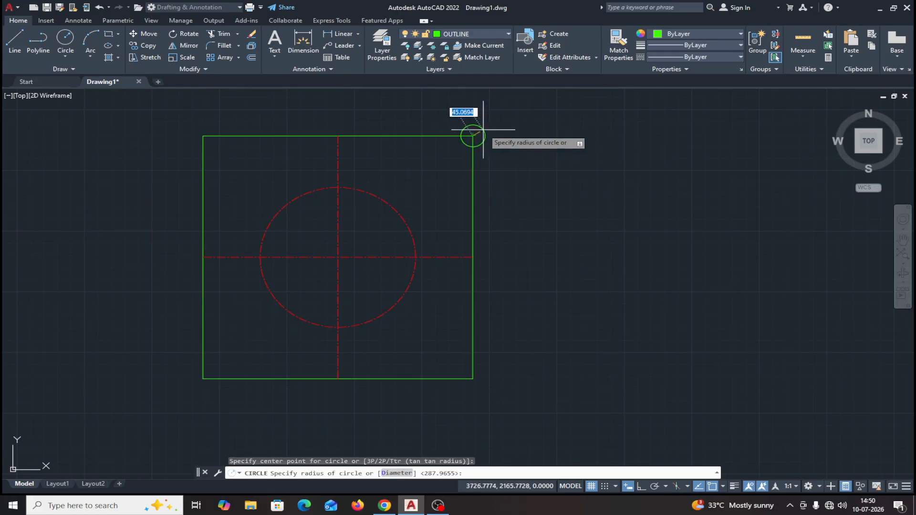
type("2")
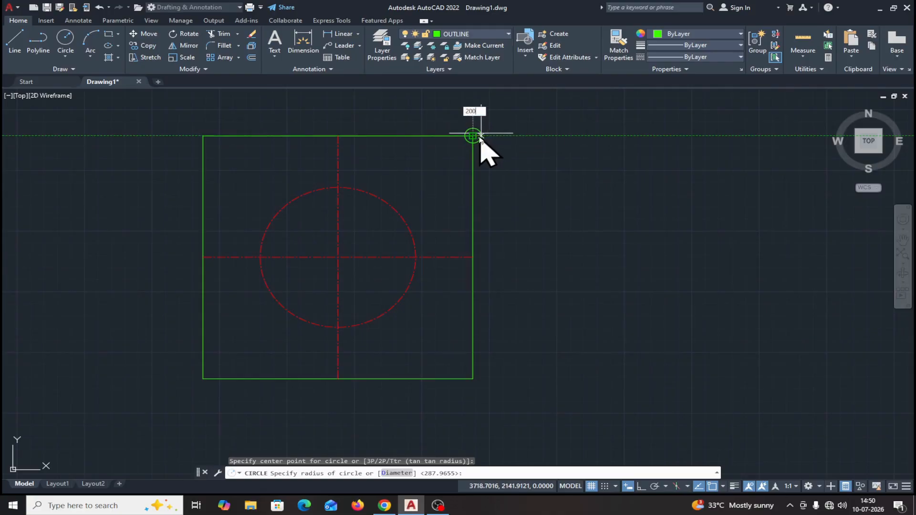
type("00")
key("Return")
scroll(510, 172, "down", 2)
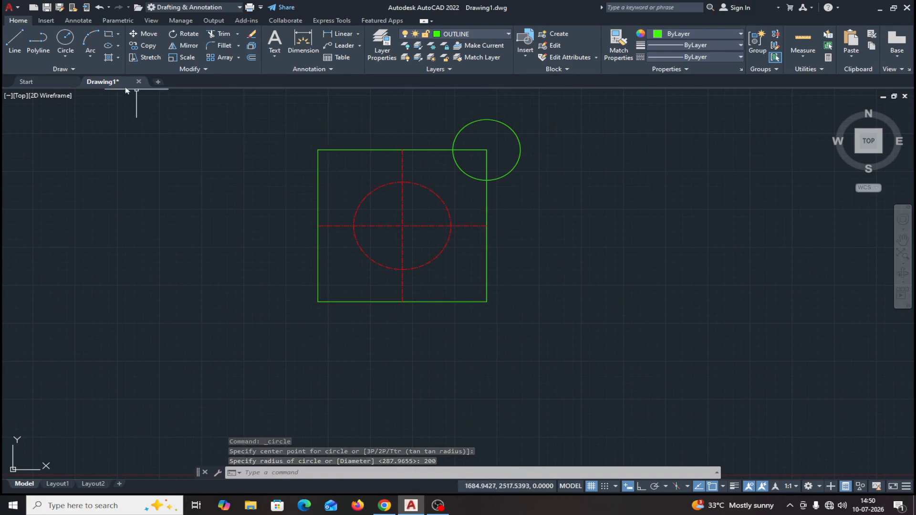
- Draw a circle of radius 200 centred on the square's top-left corner
left_click(66, 38)
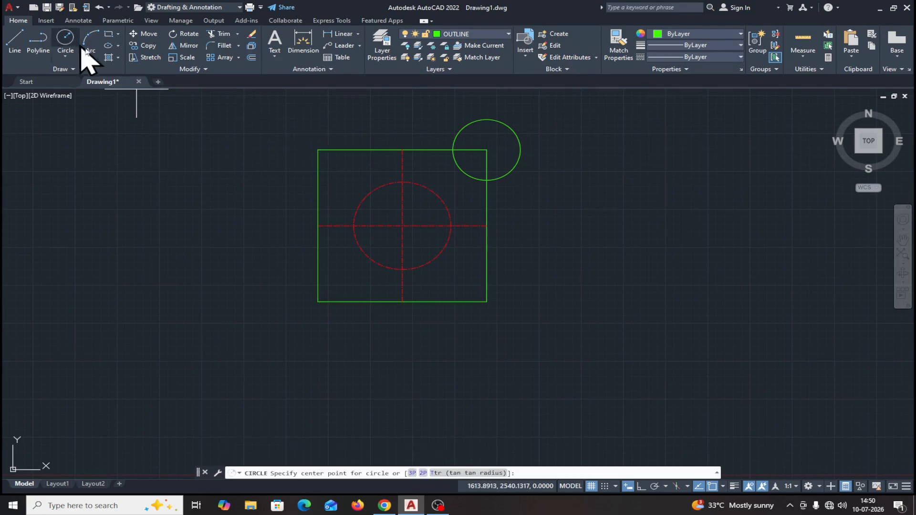
left_click(318, 150)
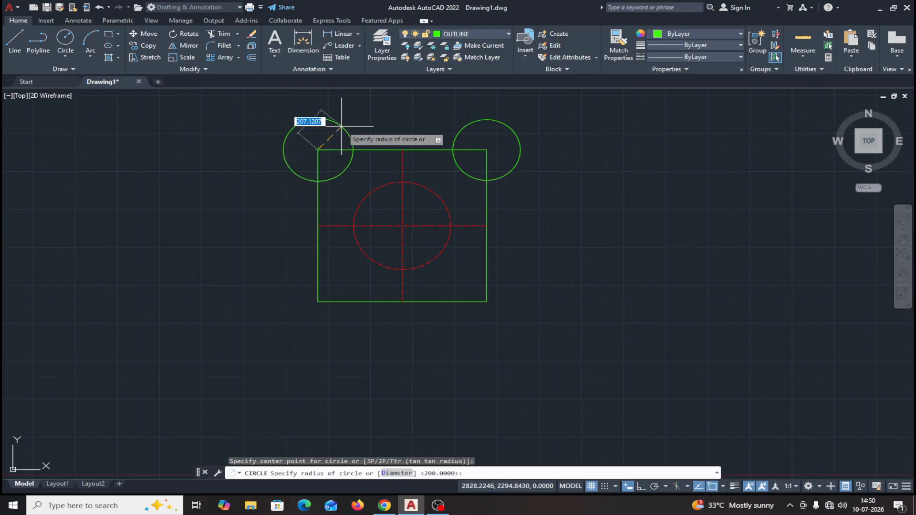
type("200")
key("Return")
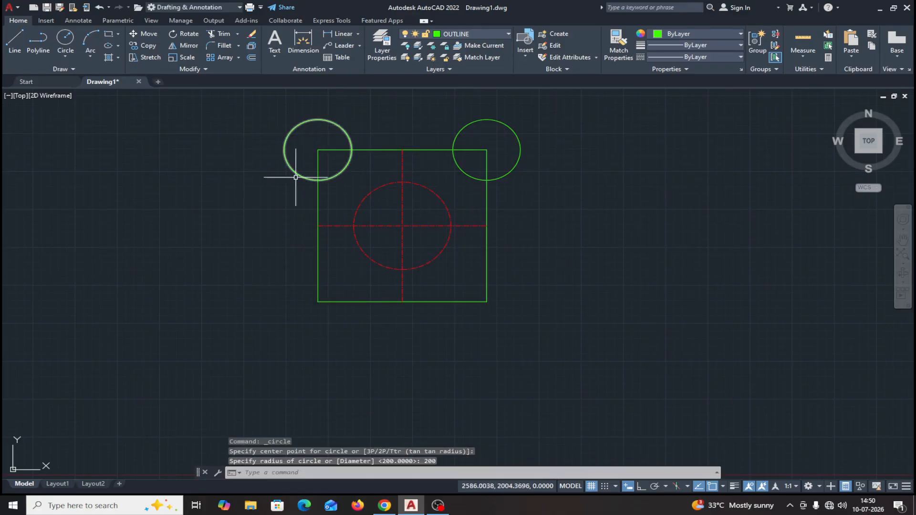
- Draw a circle of radius 200 centred on the square's bottom-left corner
left_click(65, 42)
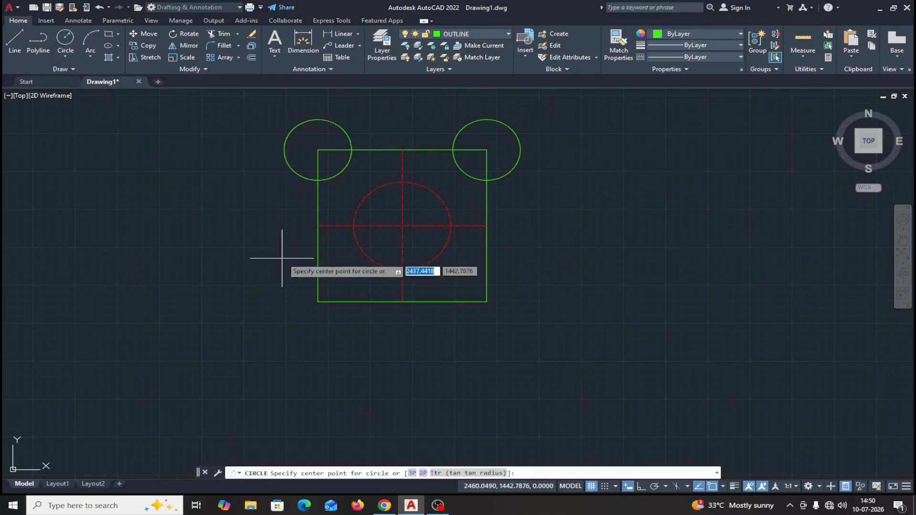
left_click(317, 302)
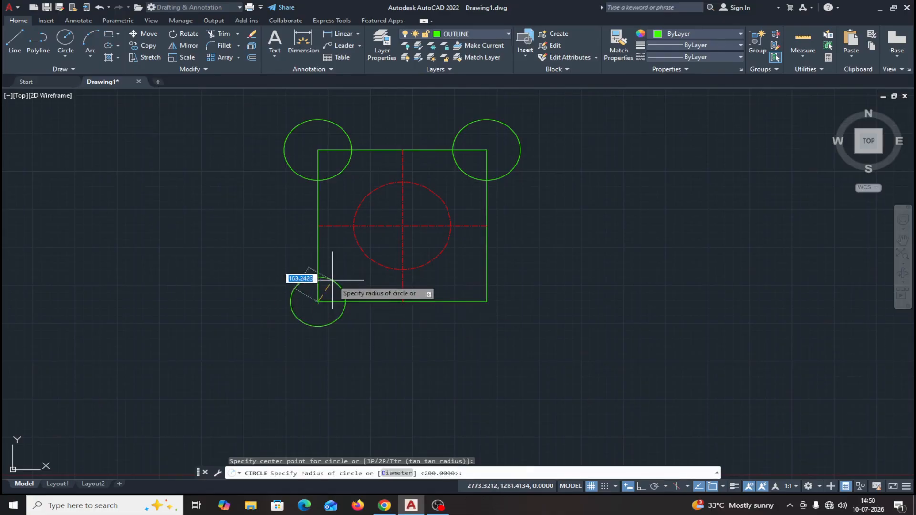
type("200")
key("Return")
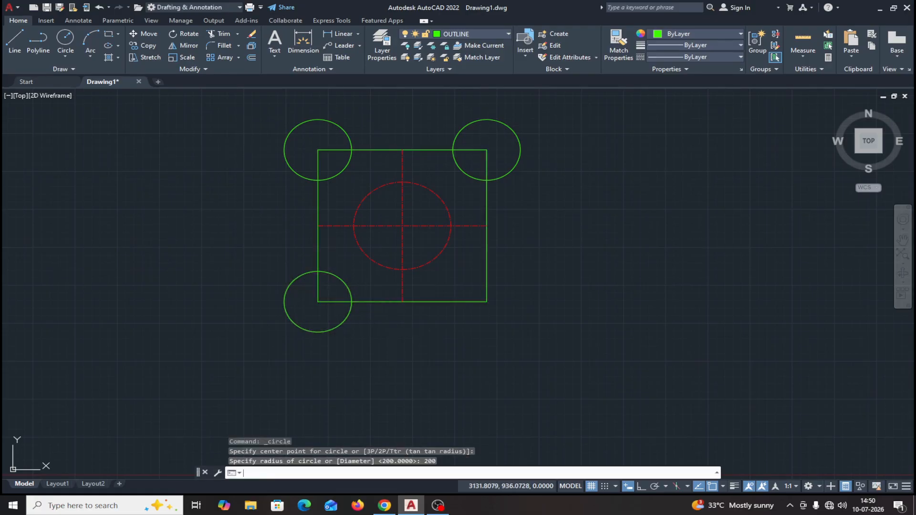
- Draw a circle of radius 200 centred on the square's bottom-right corner
key("Return")
left_click(486, 301)
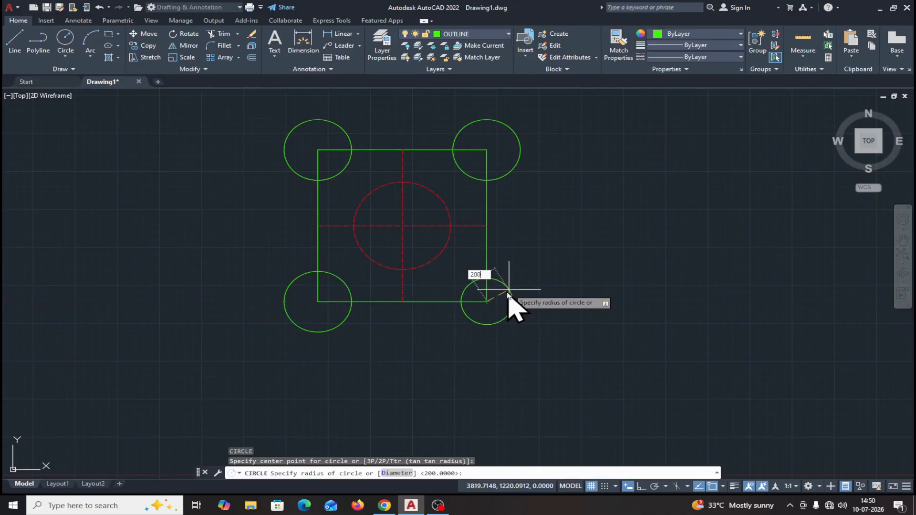
key("Return")
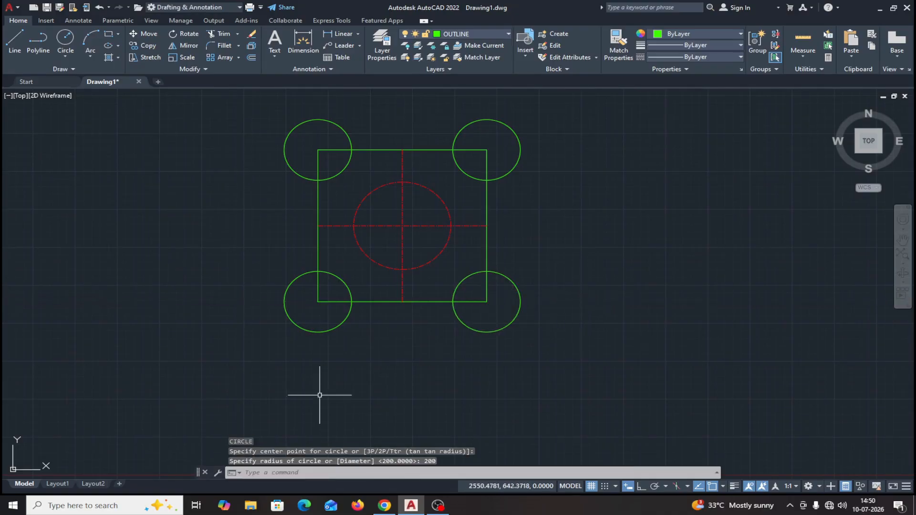
- Draw a circle on the OUTLINE layer where the centre lines cross, slightly smaller than the red dashed circle around it
middle_click_drag(487, 343, 414, 356)
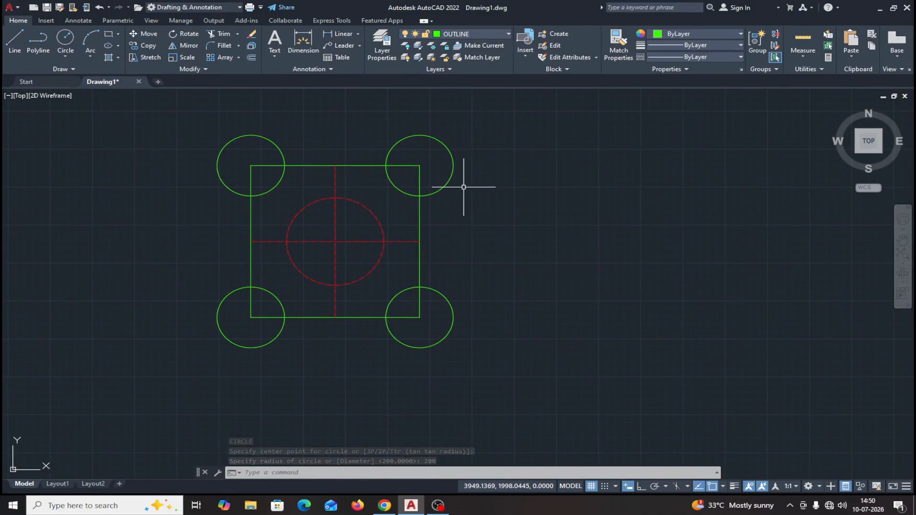
left_click(65, 39)
left_click(335, 242)
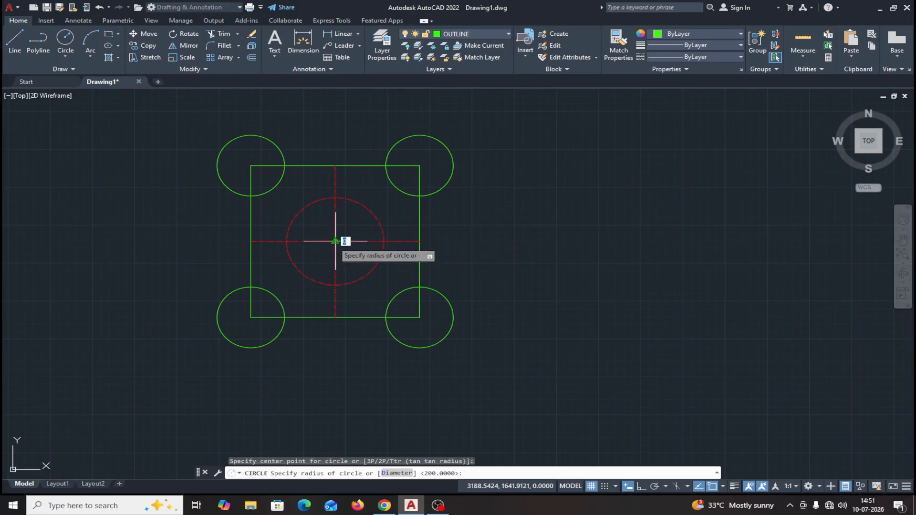
left_click(355, 214)
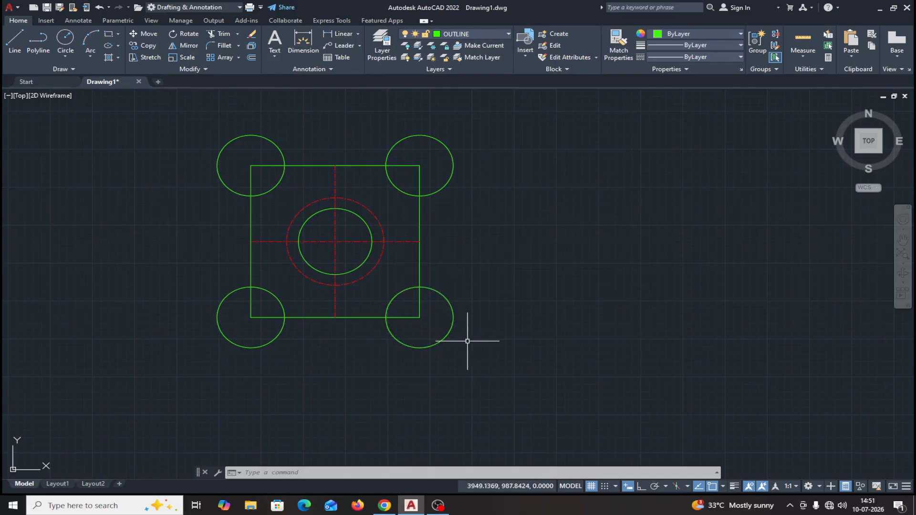
- Set the HATCH layer's colour to yellow, index color 50
left_click(509, 35)
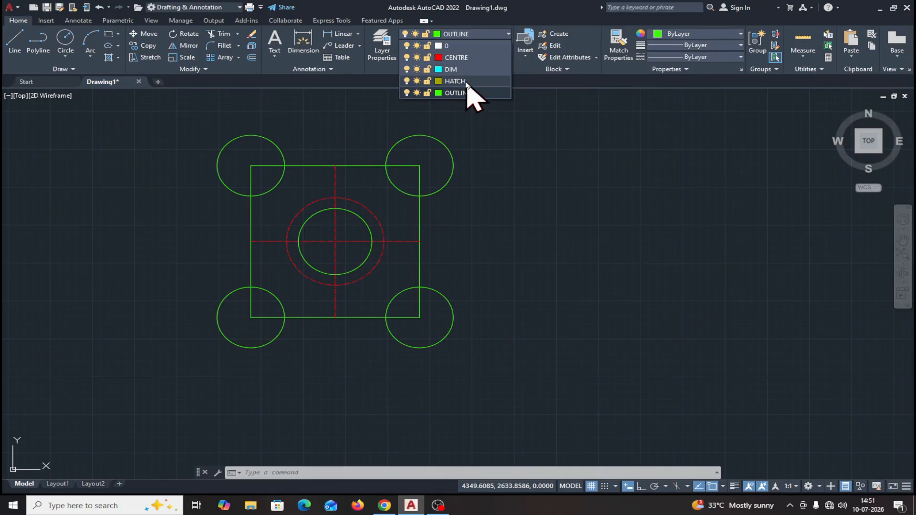
left_click(438, 82)
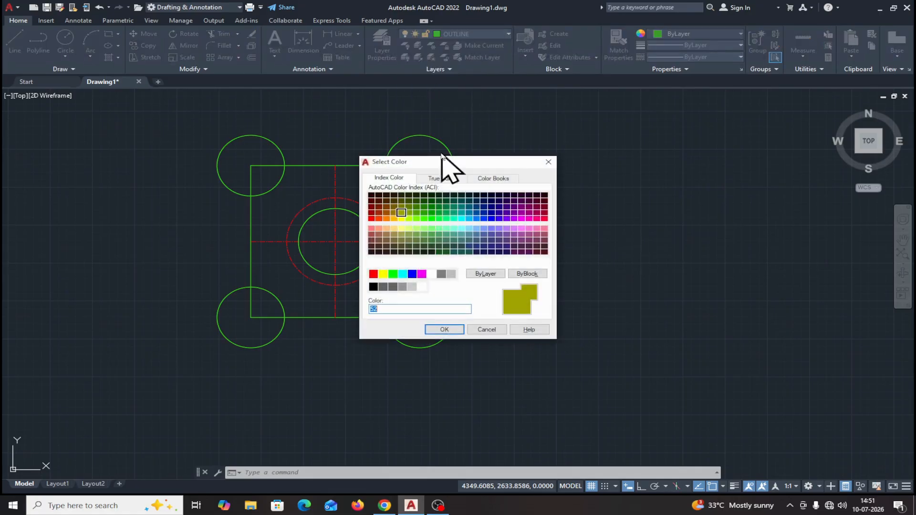
left_click(401, 218)
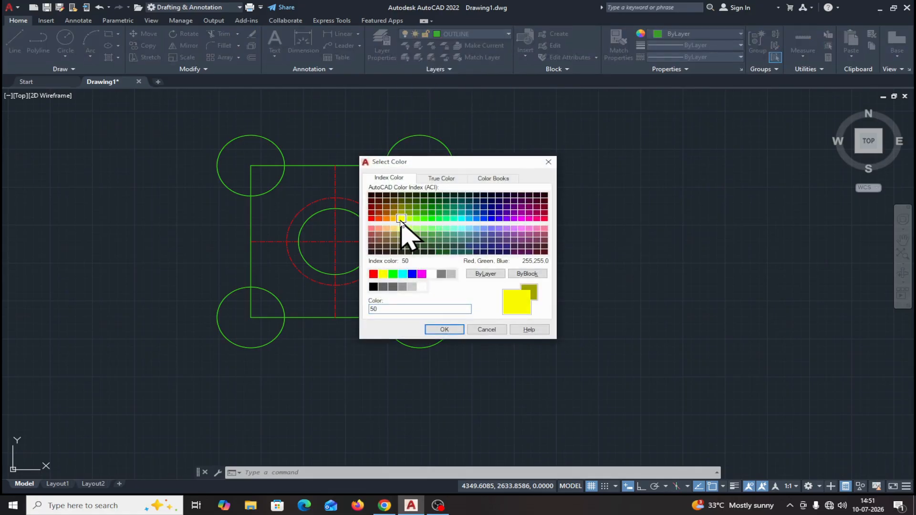
left_click(446, 328)
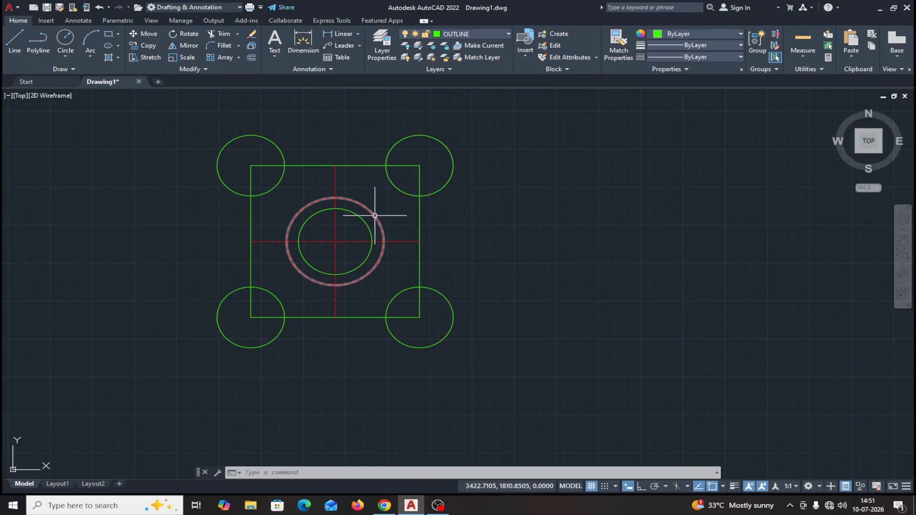
- Match the properties of the central red dashed circle onto the four circles at the square's corners
left_click(623, 45)
left_click(380, 221)
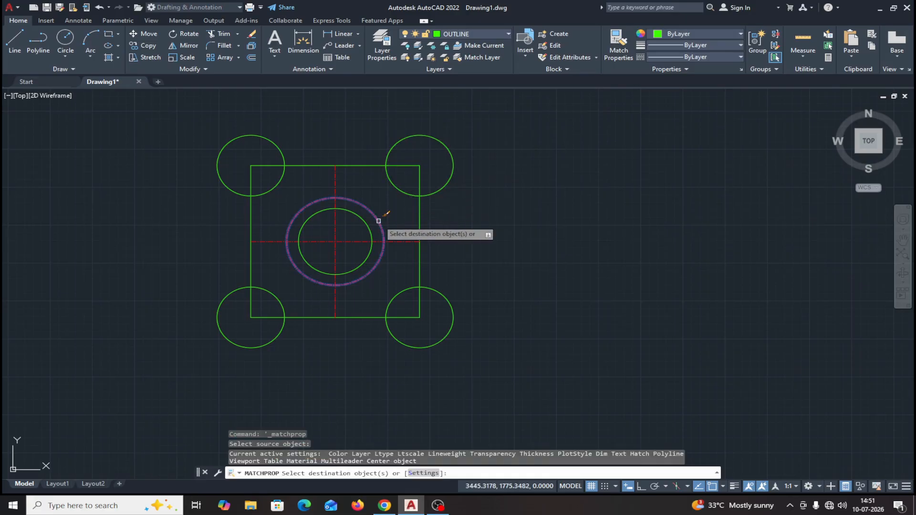
left_click(442, 188)
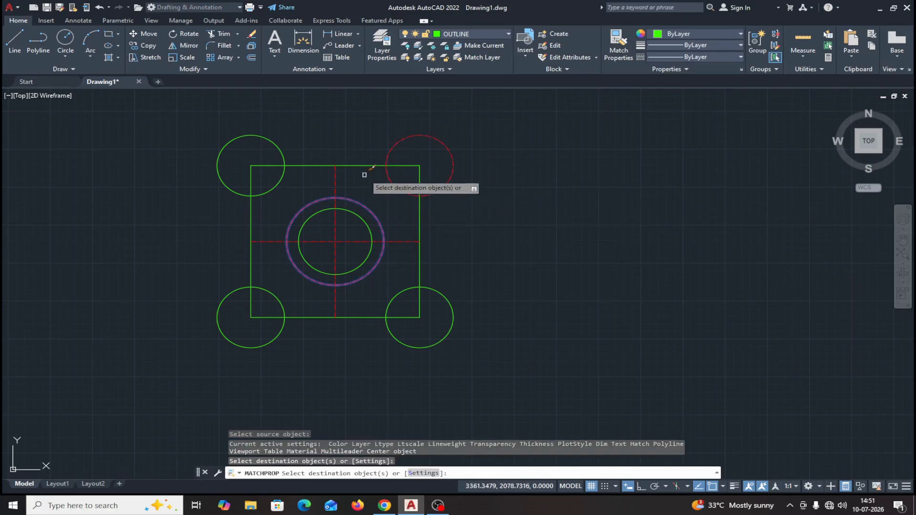
left_click(276, 144)
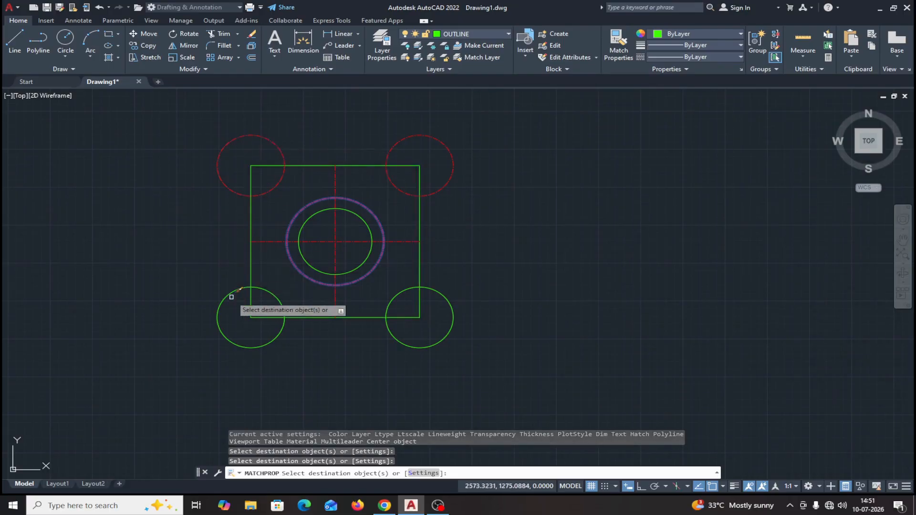
left_click(234, 292)
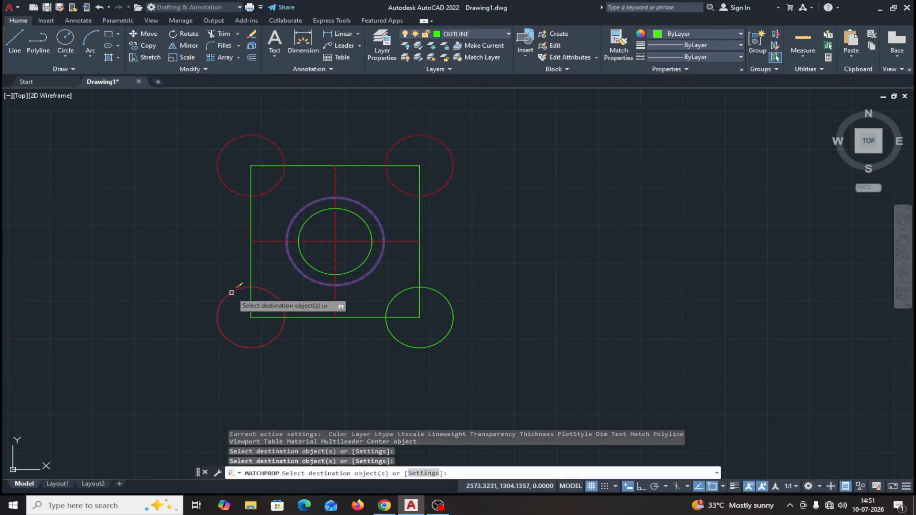
left_click(454, 315)
key("Escape")
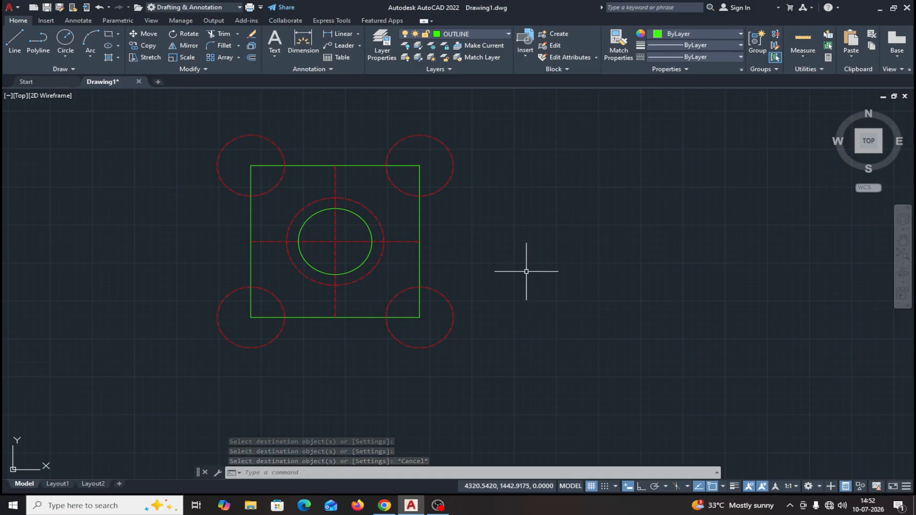
- Move the four corner circles back to the OUTLINE layer and clear the selection
left_click(444, 187)
left_click(281, 149)
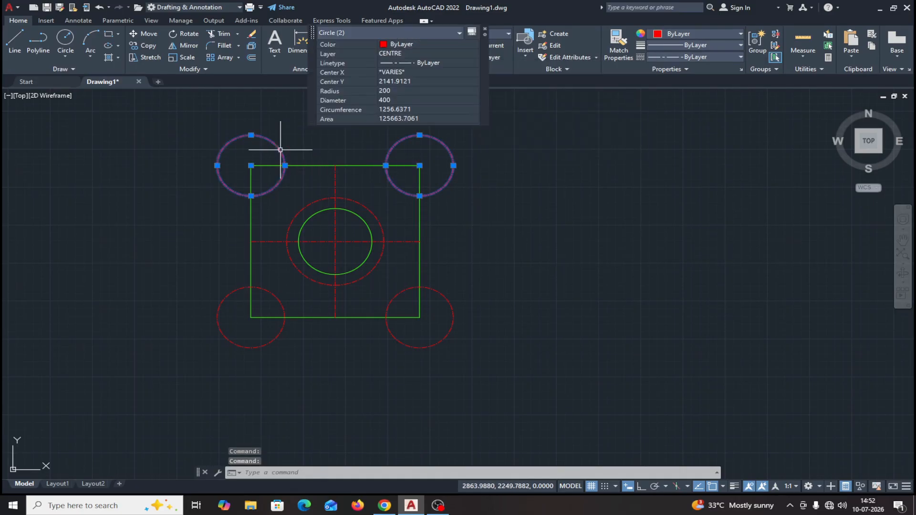
left_click(245, 285)
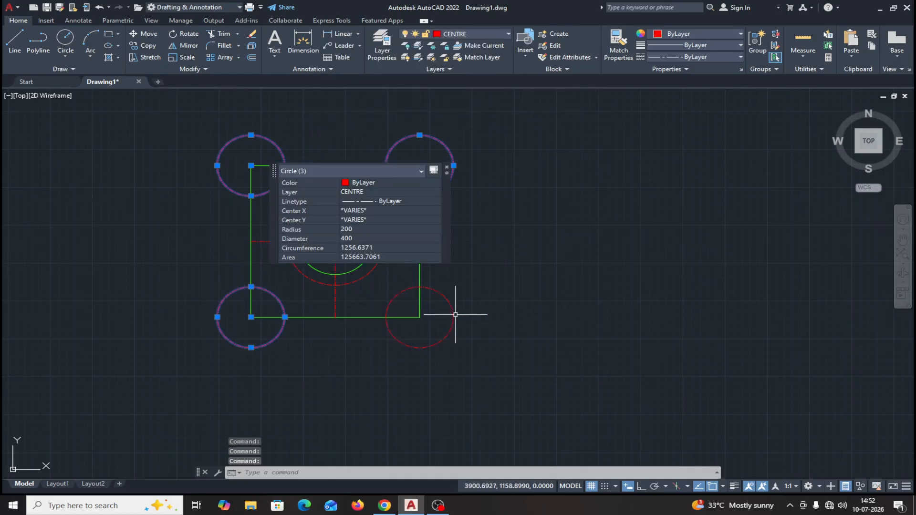
left_click(452, 314)
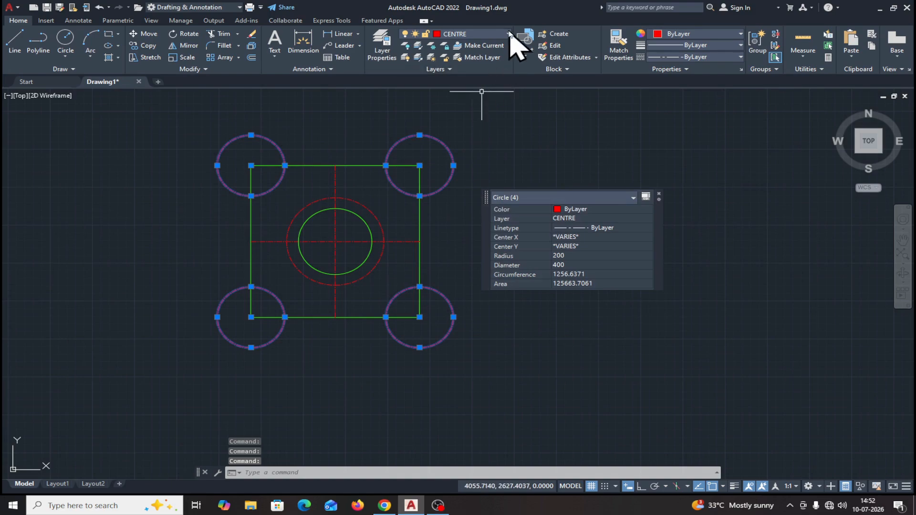
left_click(508, 34)
left_click(458, 98)
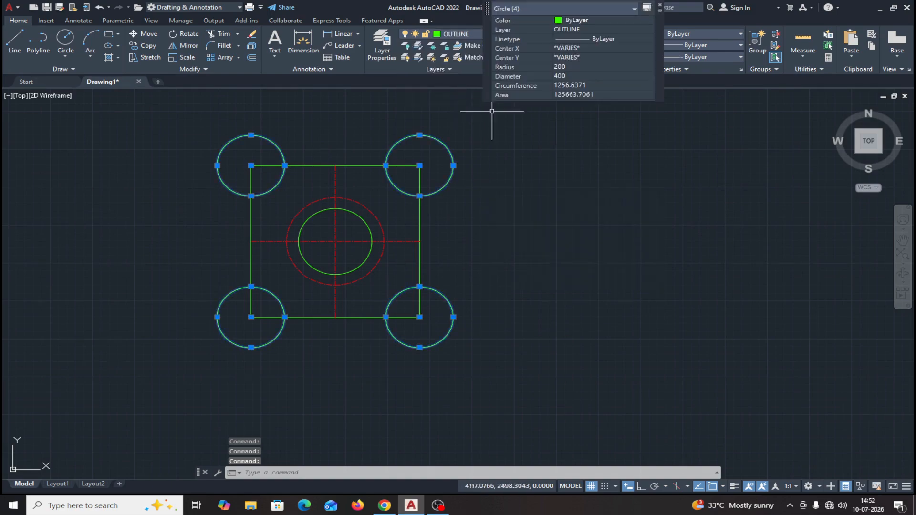
key("Escape")
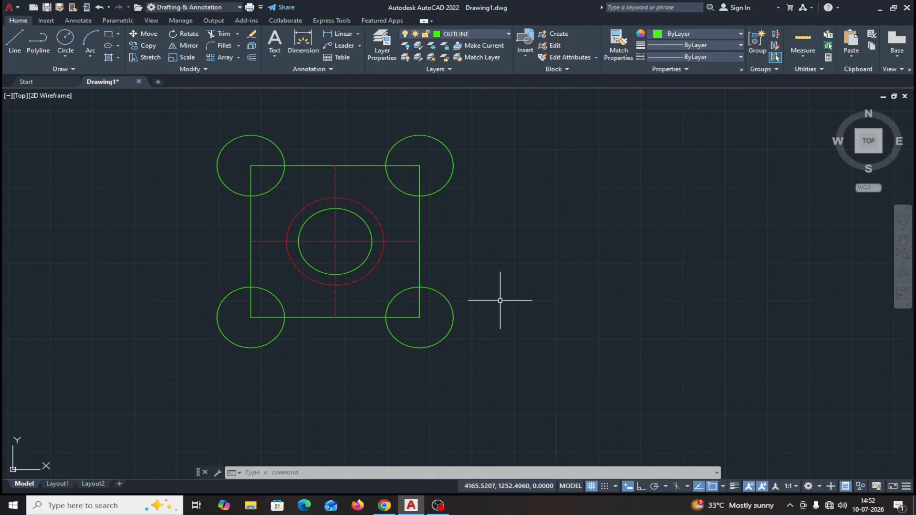
- Make HATCH the current layer and start a hatch with the ANSI31 pattern
middle_click_drag(483, 252, 553, 260)
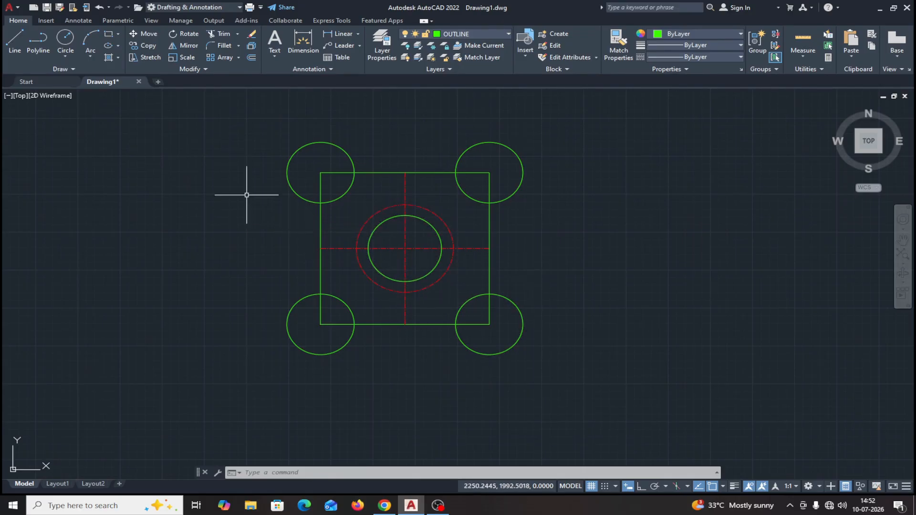
left_click(505, 35)
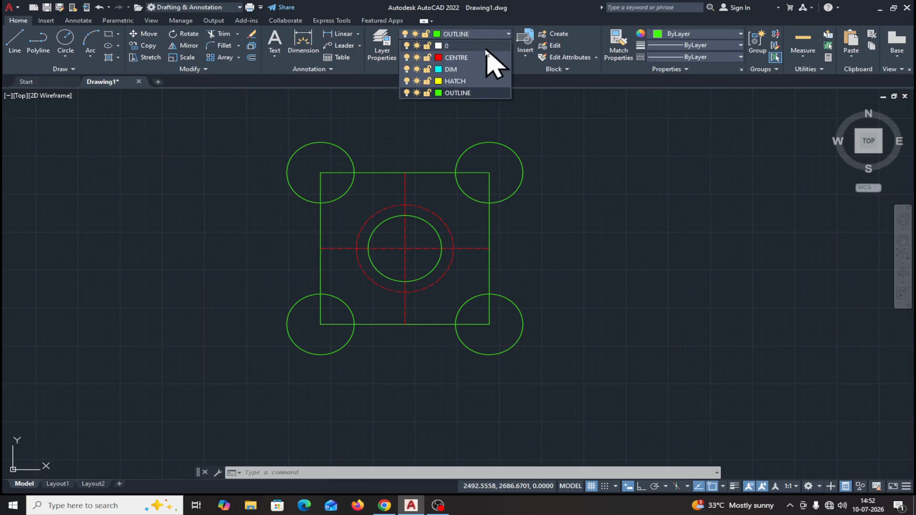
left_click(459, 82)
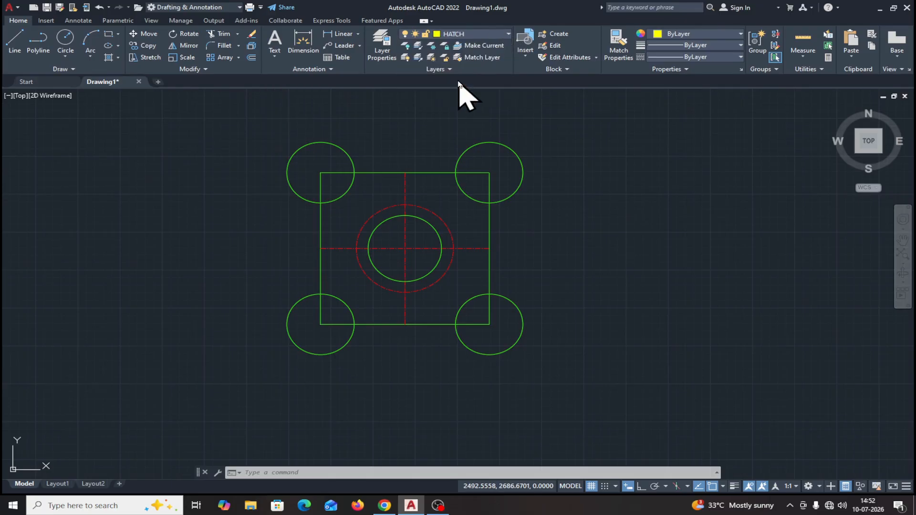
left_click(119, 57)
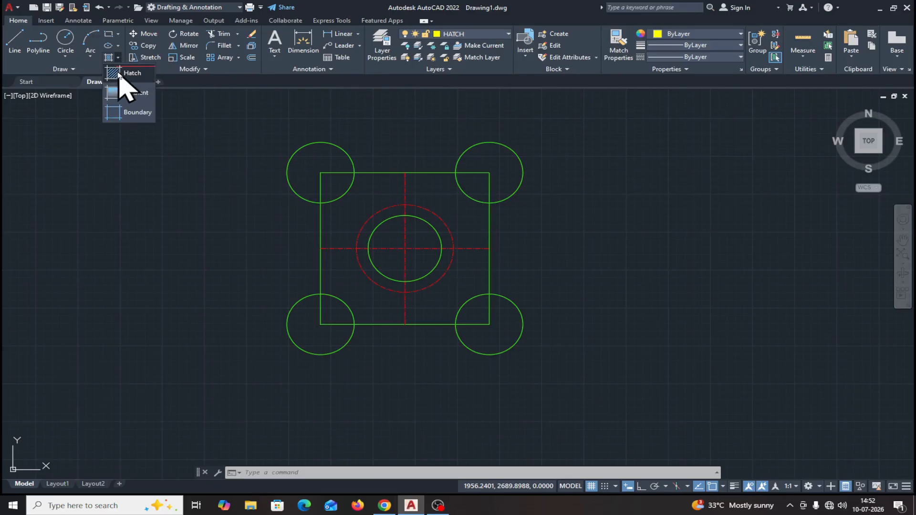
left_click(120, 74)
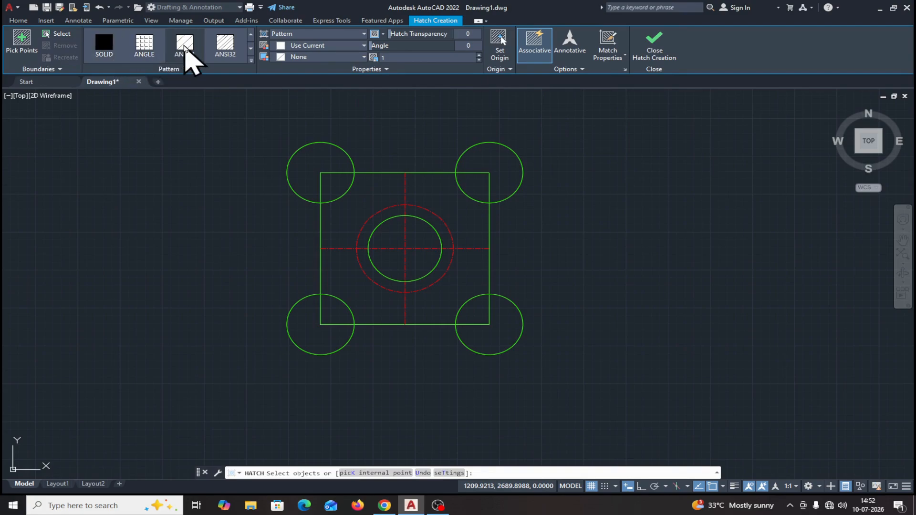
left_click(389, 236)
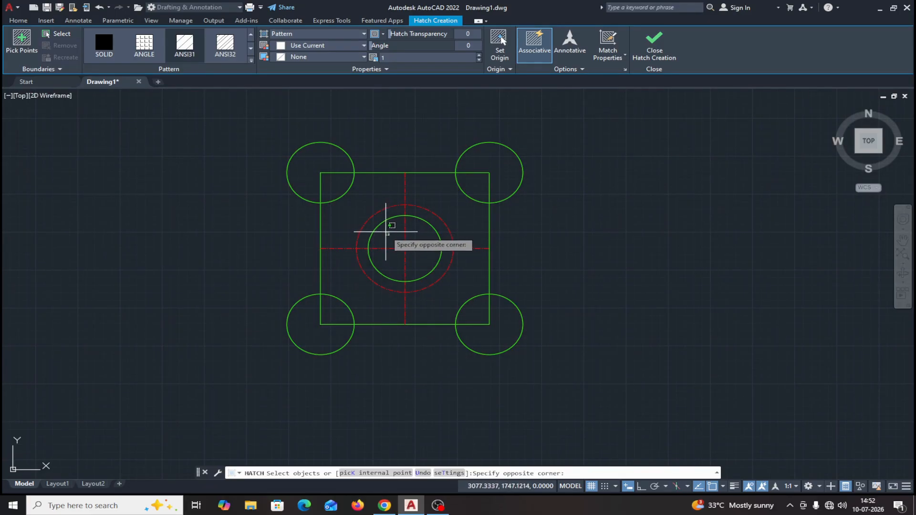
key("Escape")
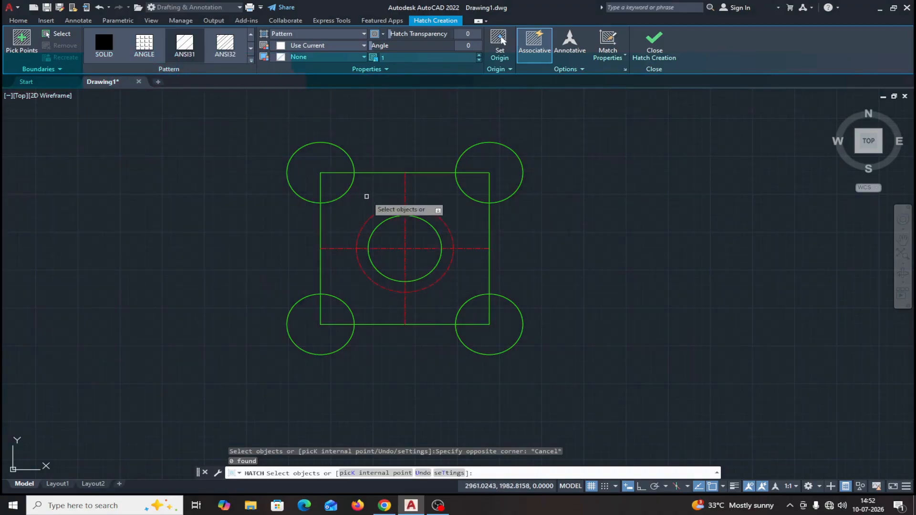
scroll(401, 231, "up", 5)
scroll(401, 231, "down", 3)
left_click(392, 238)
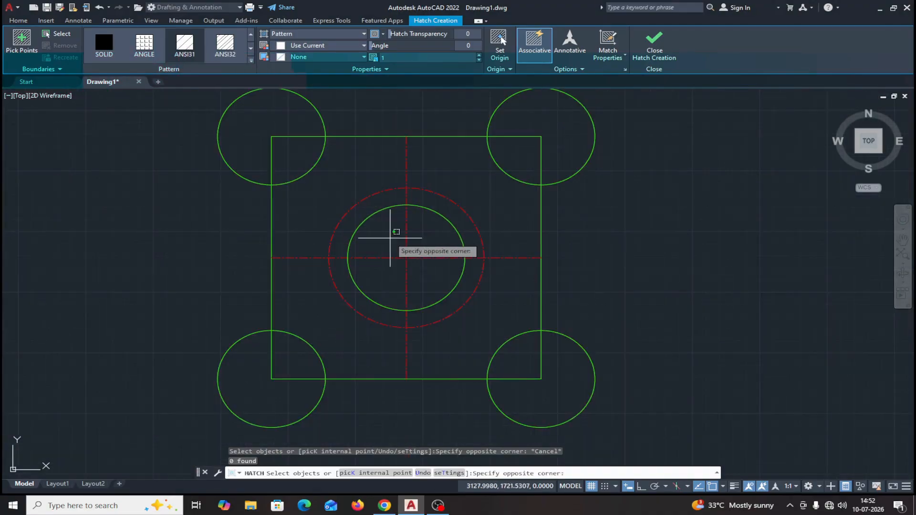
key("Escape")
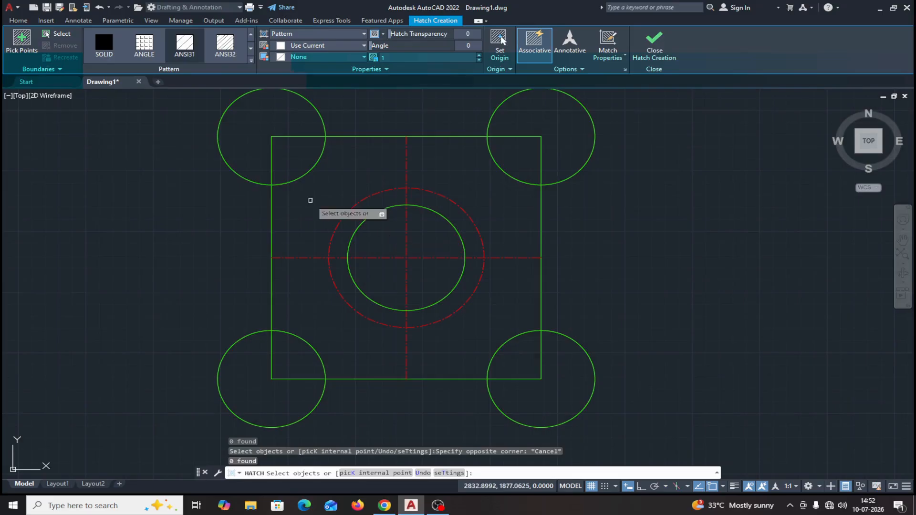
- Try hatching the four quadrants of the central green circle with ANSI31 by picking internal points, and undo the hatch
left_click(24, 46)
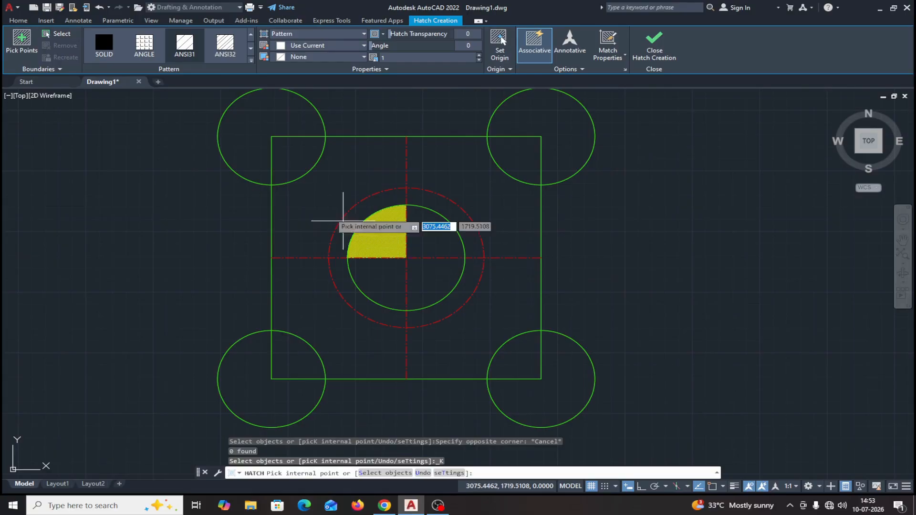
left_click(385, 233)
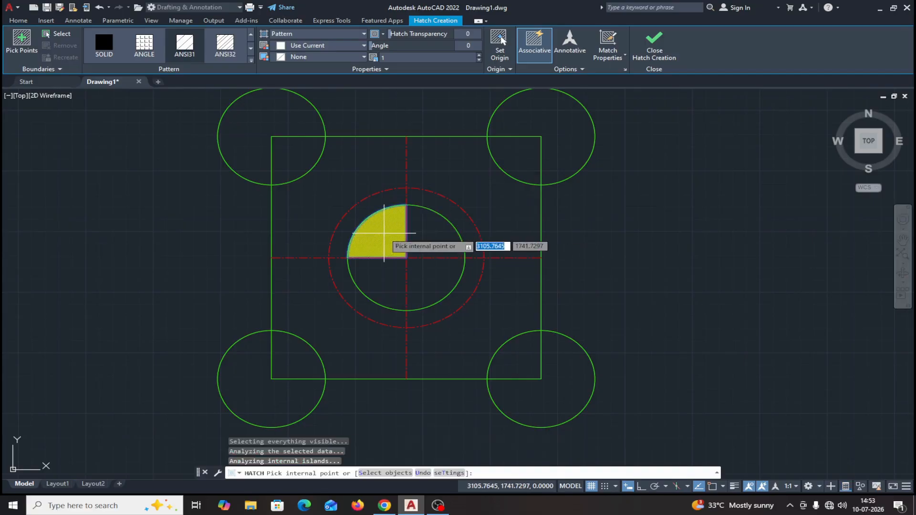
left_click(426, 235)
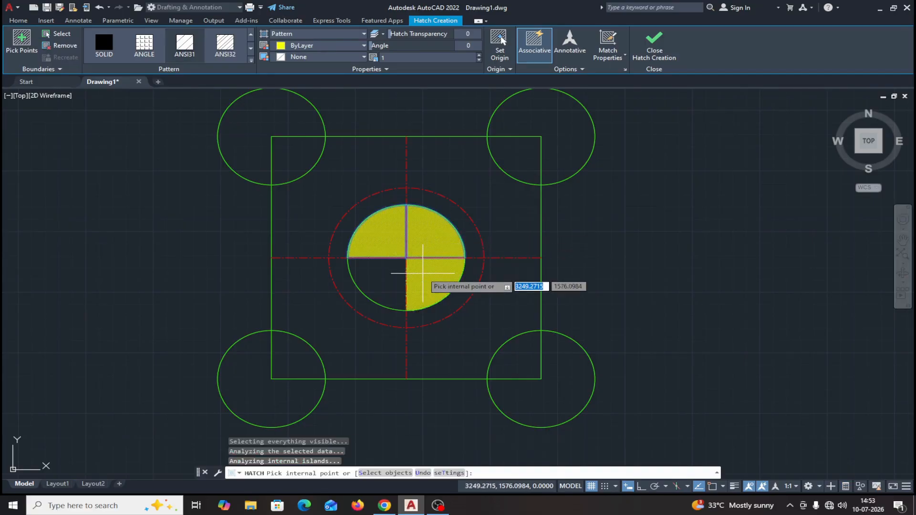
left_click(423, 273)
left_click(392, 274)
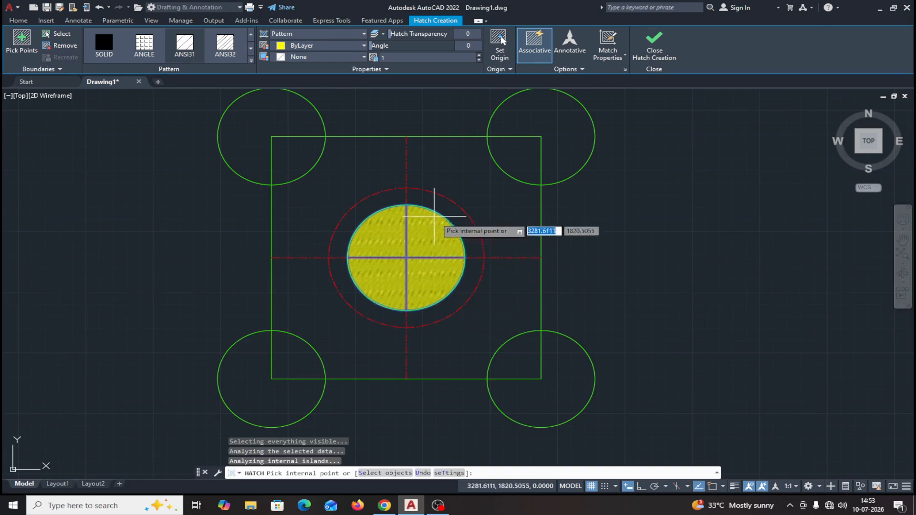
key("Escape")
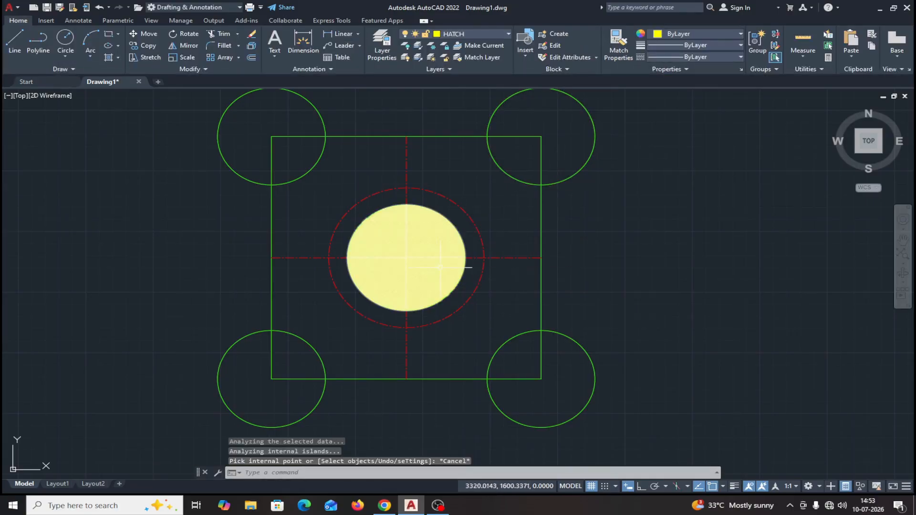
key("Escape")
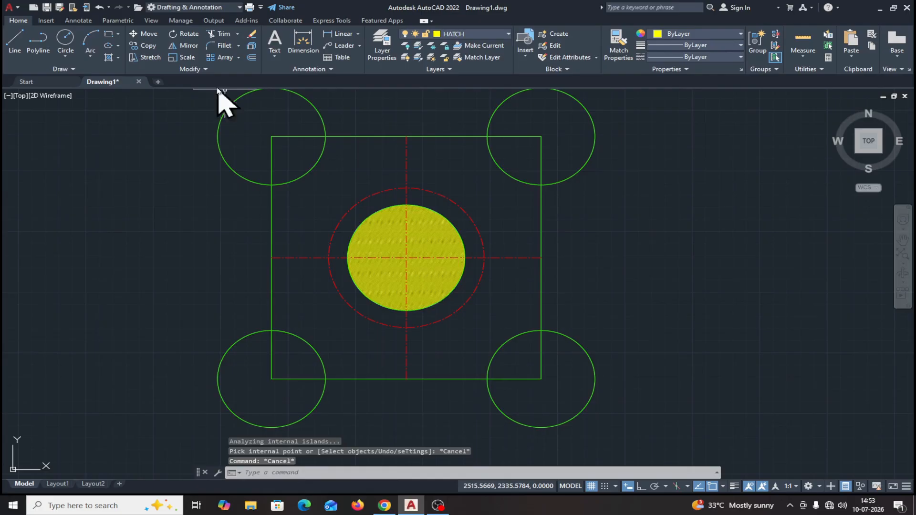
left_click(99, 7)
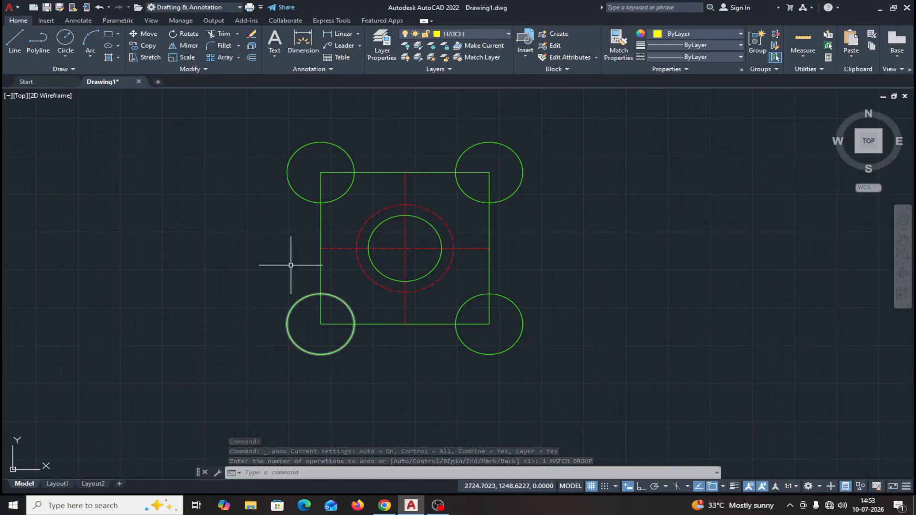
- Make CENTRE the current layer and turn it off, accepting that the current layer is switched off
left_click(509, 34)
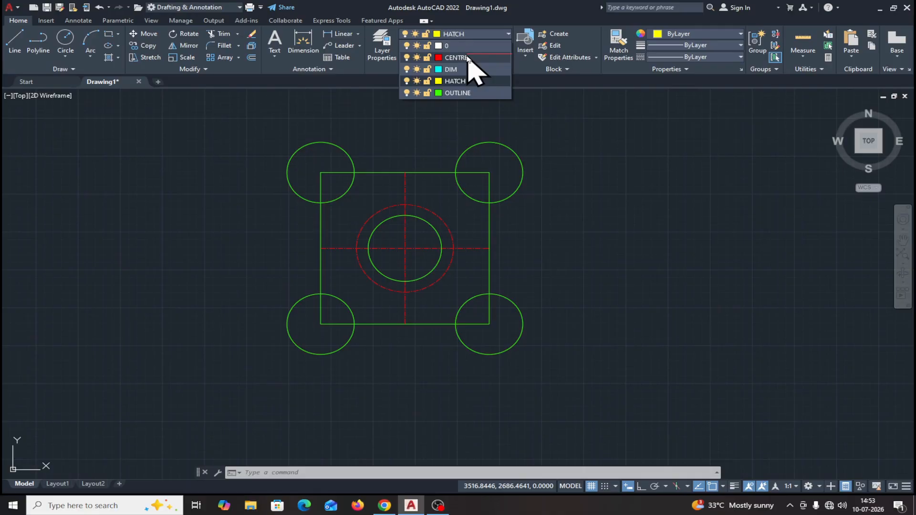
left_click(467, 58)
left_click(508, 34)
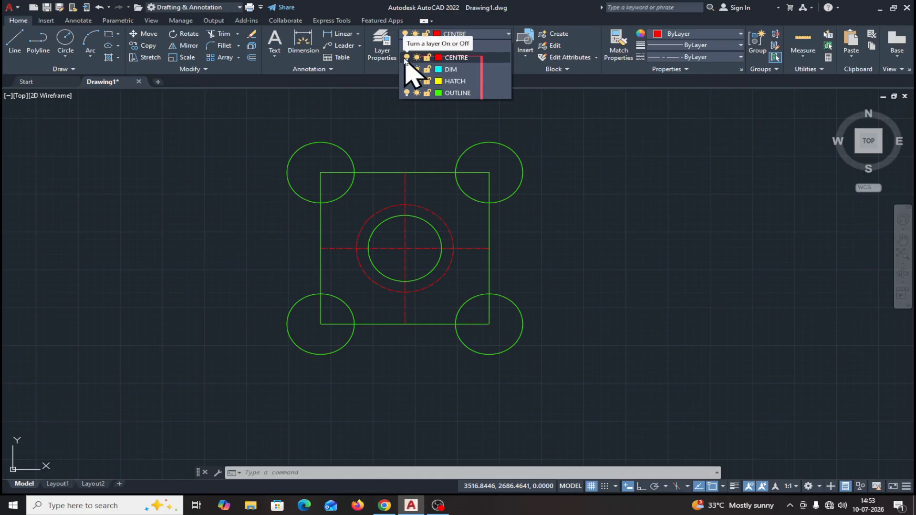
left_click(406, 58)
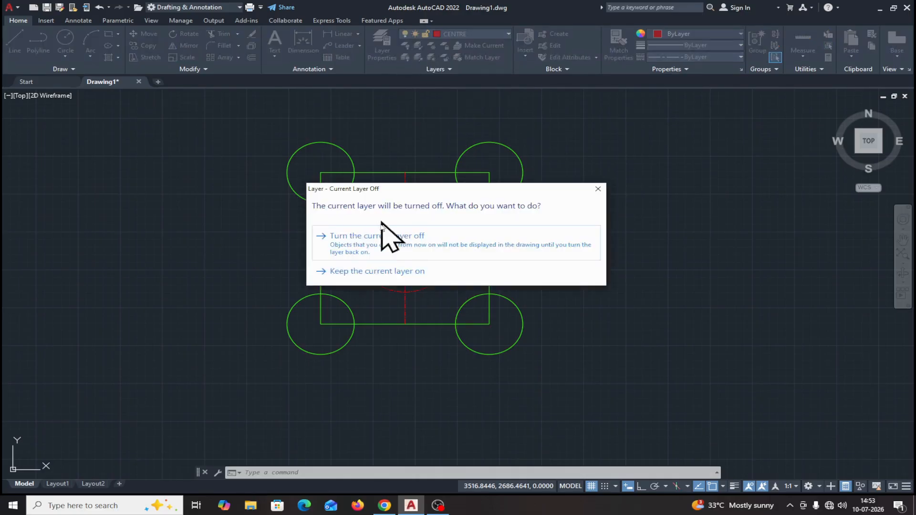
left_click(382, 252)
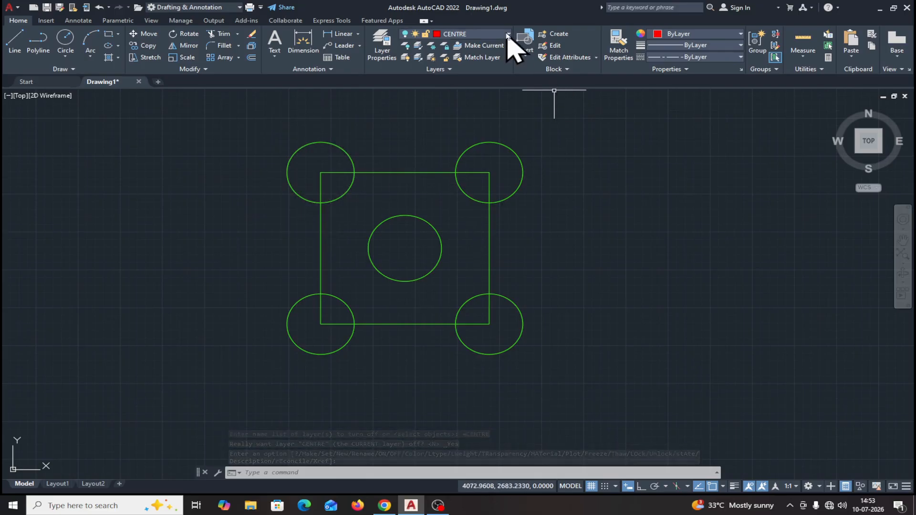
- Turn the CENTRE layer on and switch it off again
left_click(508, 34)
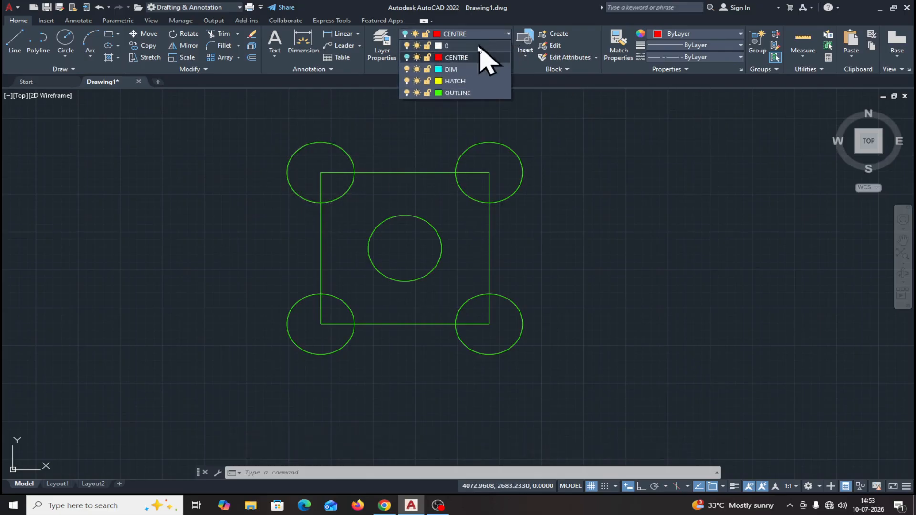
left_click(407, 58)
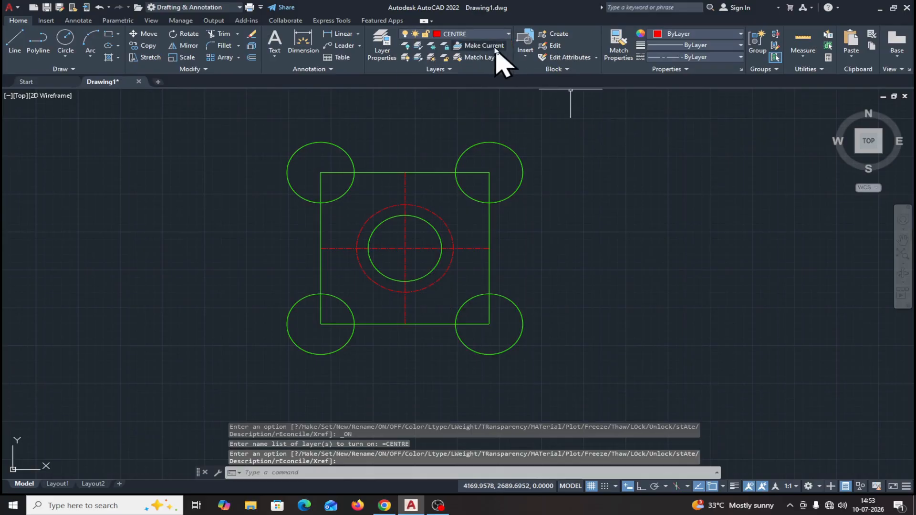
left_click(507, 36)
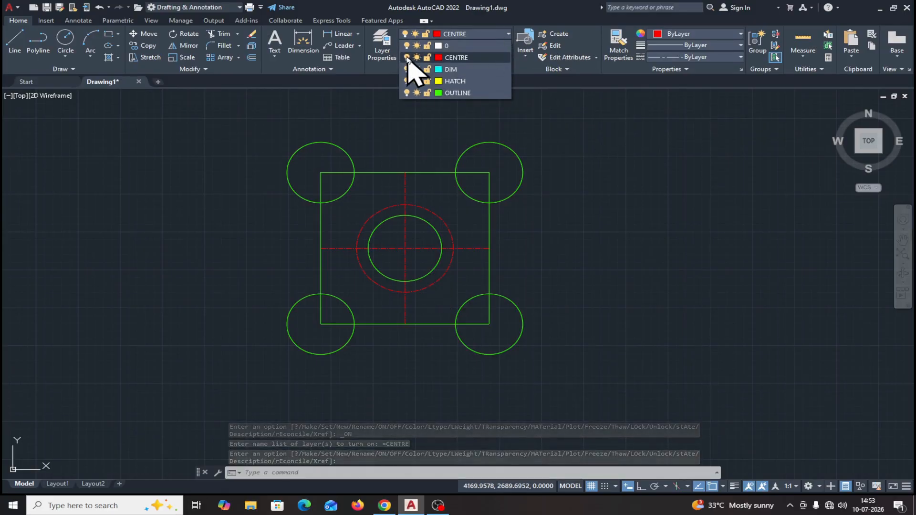
left_click(407, 58)
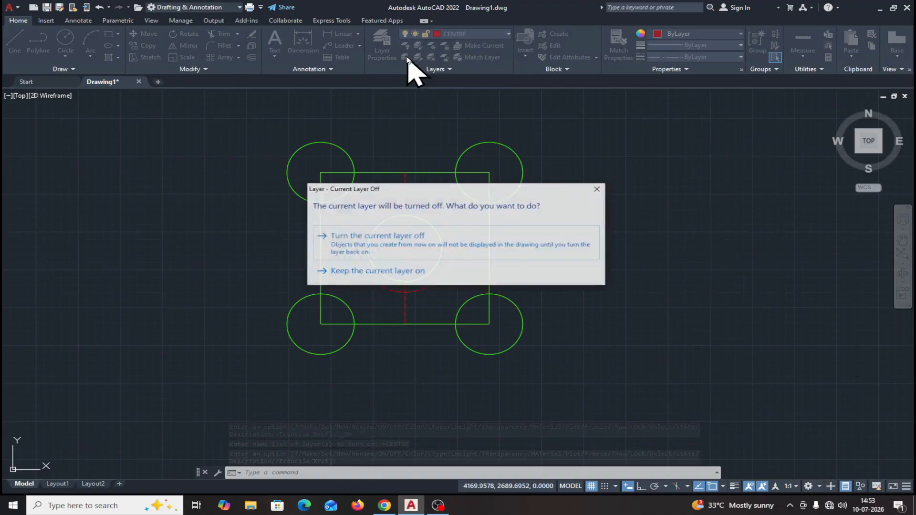
left_click(377, 243)
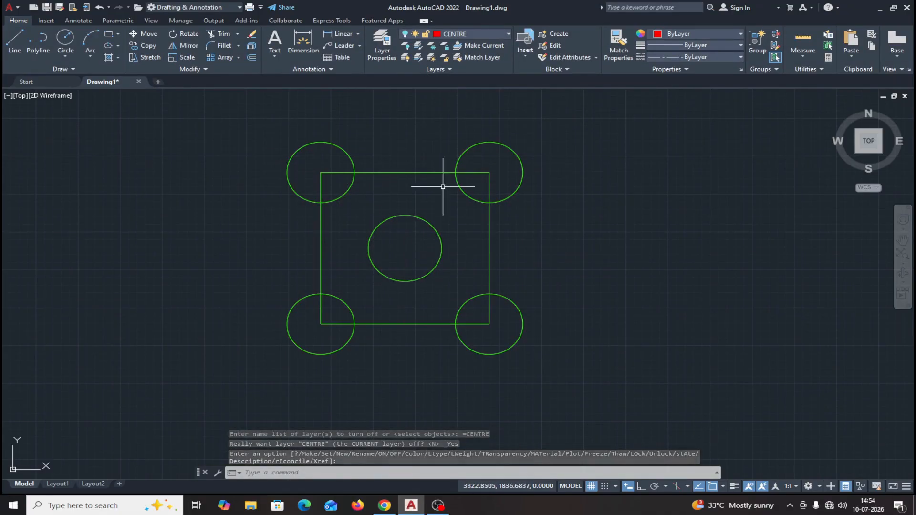
- Make HATCH the current layer and hatch the central green circle by picking a point inside it
left_click(508, 34)
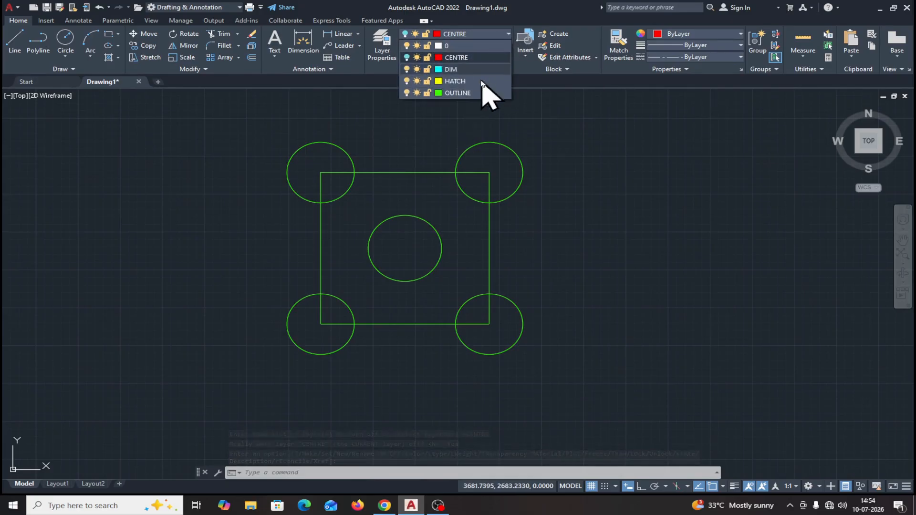
left_click(460, 83)
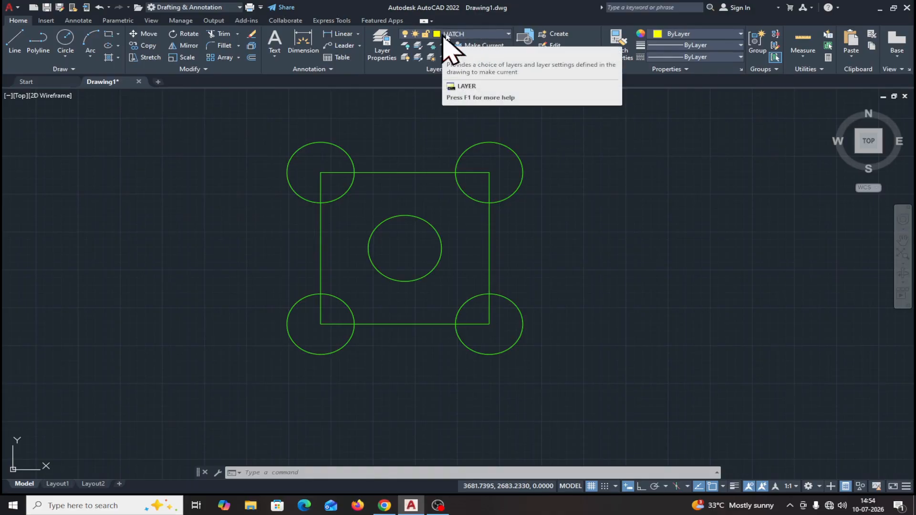
left_click(119, 58)
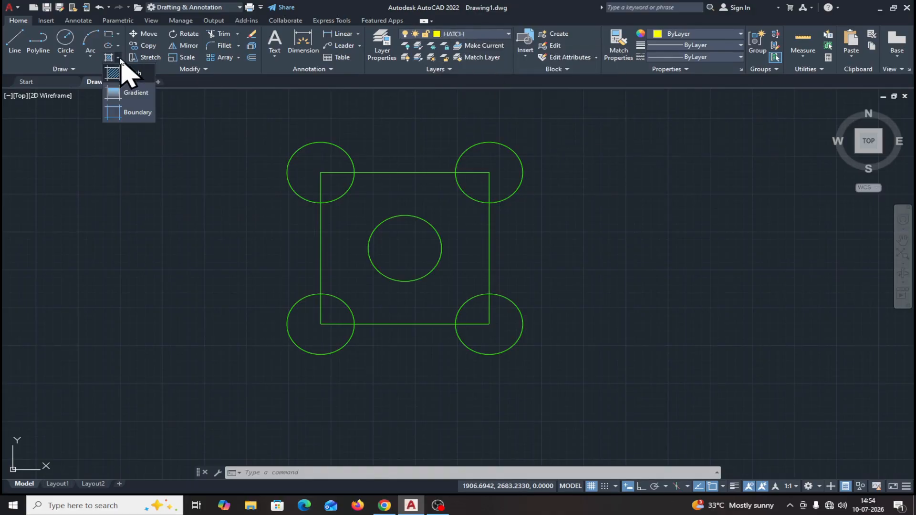
left_click(119, 74)
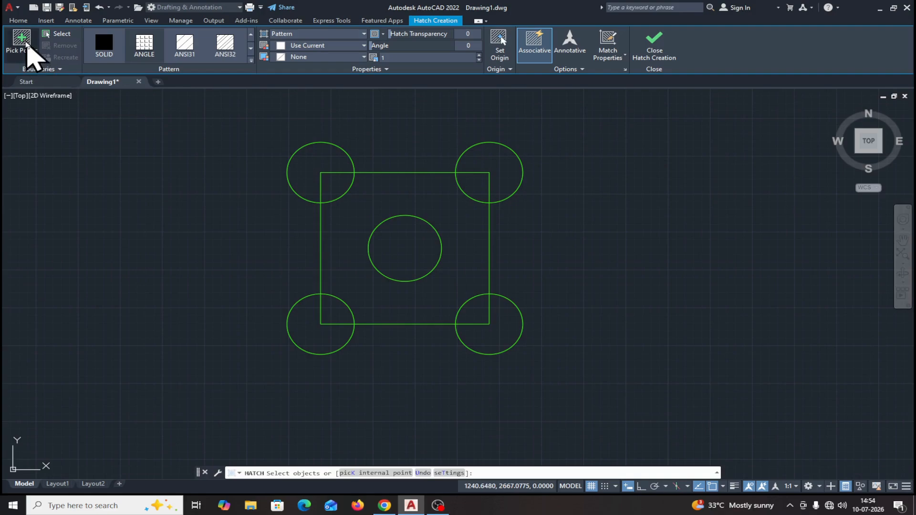
left_click(26, 45)
left_click(400, 255)
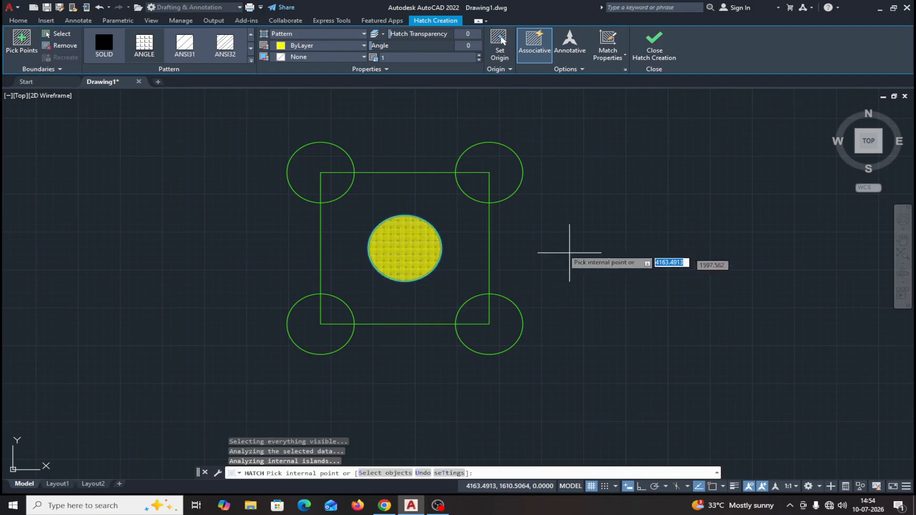
- Set the central circle's hatch to the ANSI31 pattern at scale 5 and finish the hatch
left_click(184, 48)
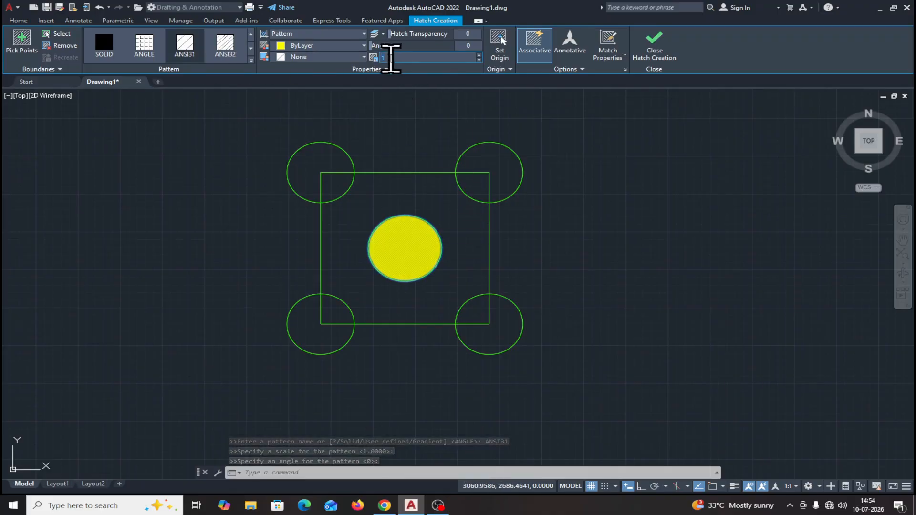
type("5")
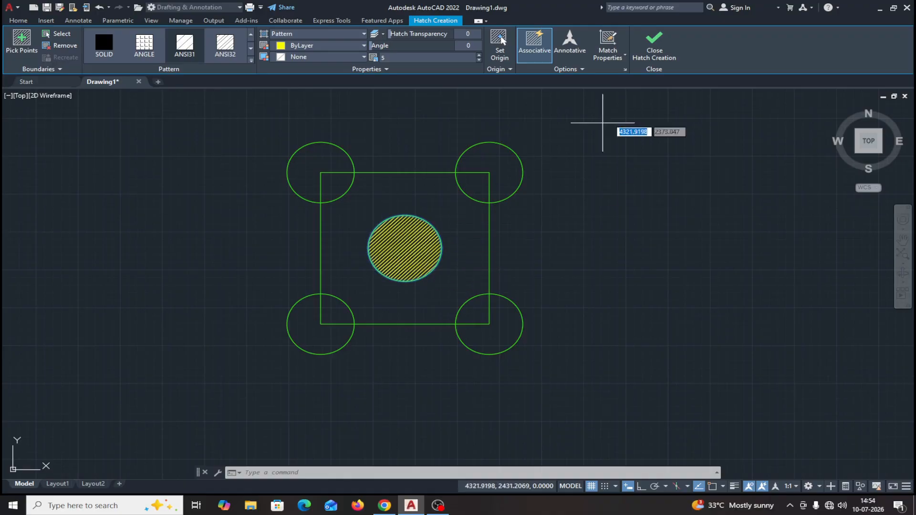
left_click(652, 42)
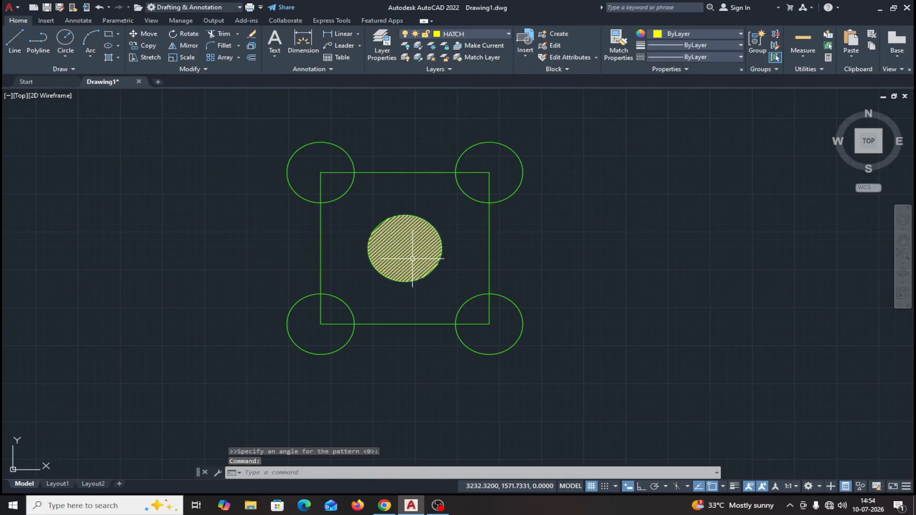
- Turn the CENTRE layer back on
left_click(508, 34)
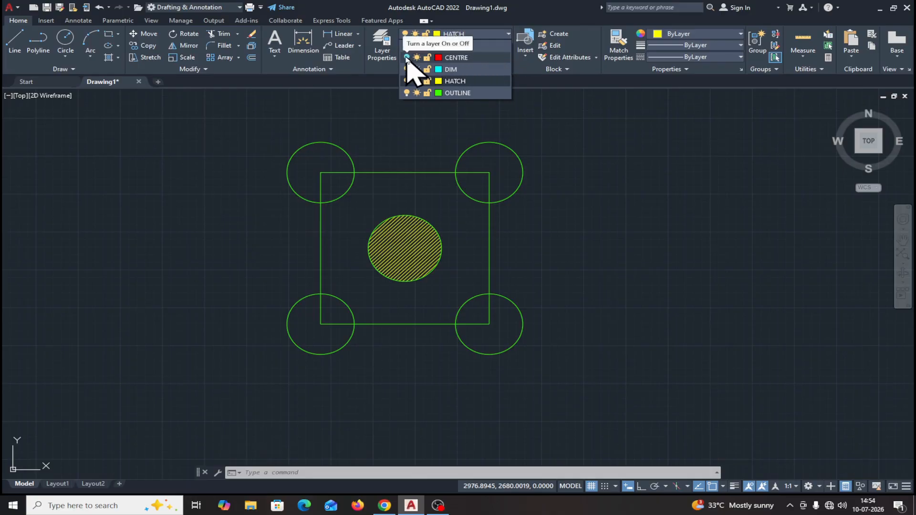
left_click(406, 57)
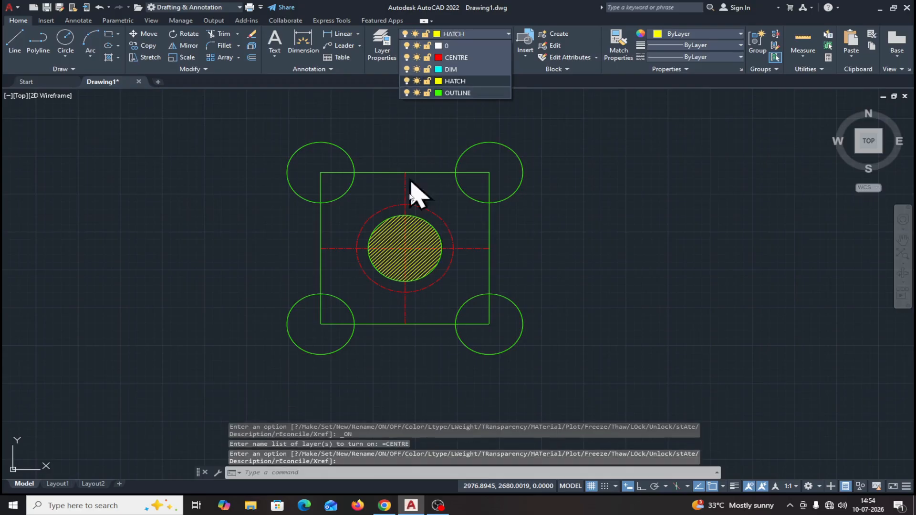
- Turn the CENTRE layer off and back on
left_click(582, 132)
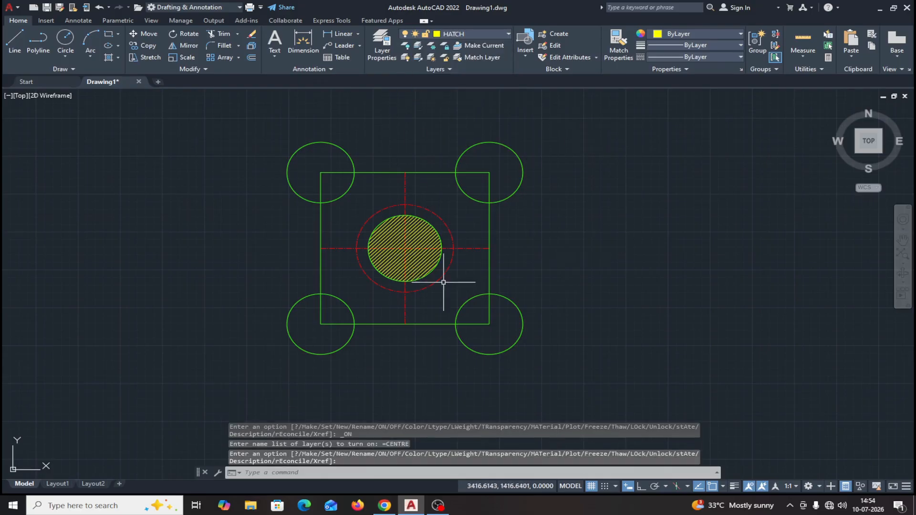
middle_click_drag(566, 214, 546, 212)
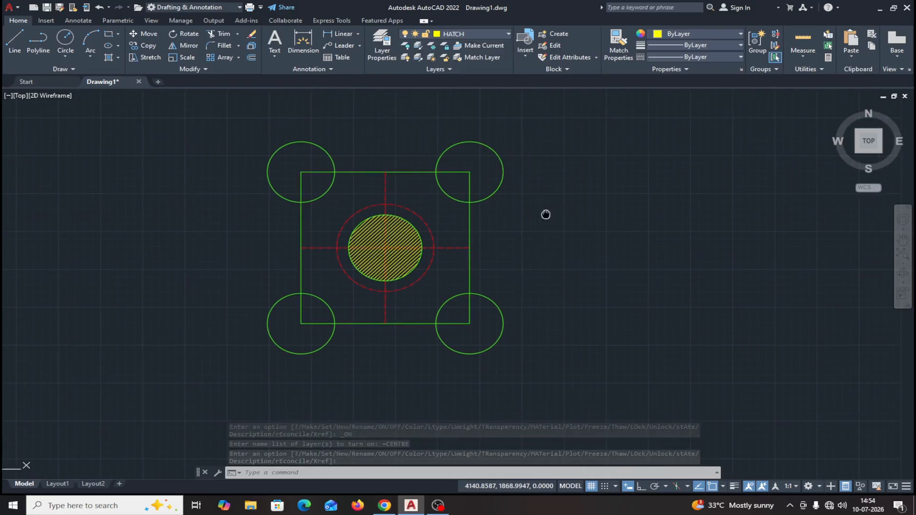
left_click(508, 34)
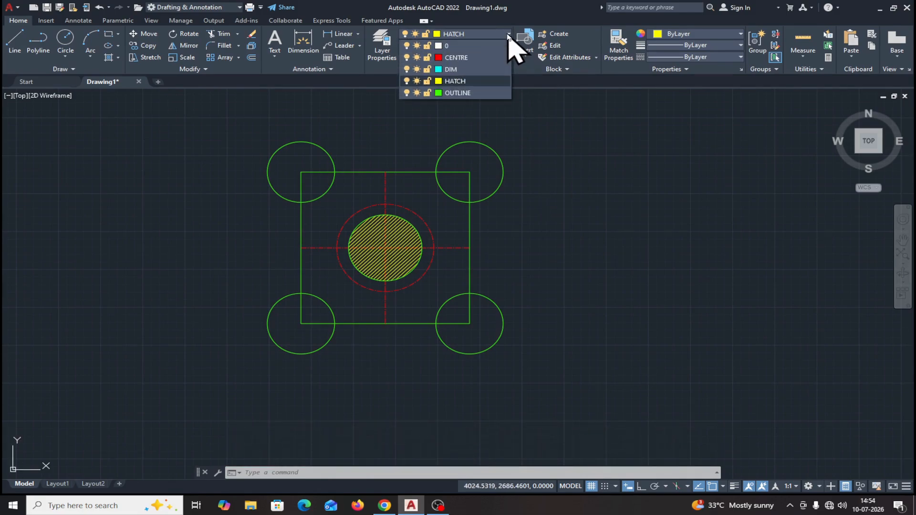
left_click(406, 57)
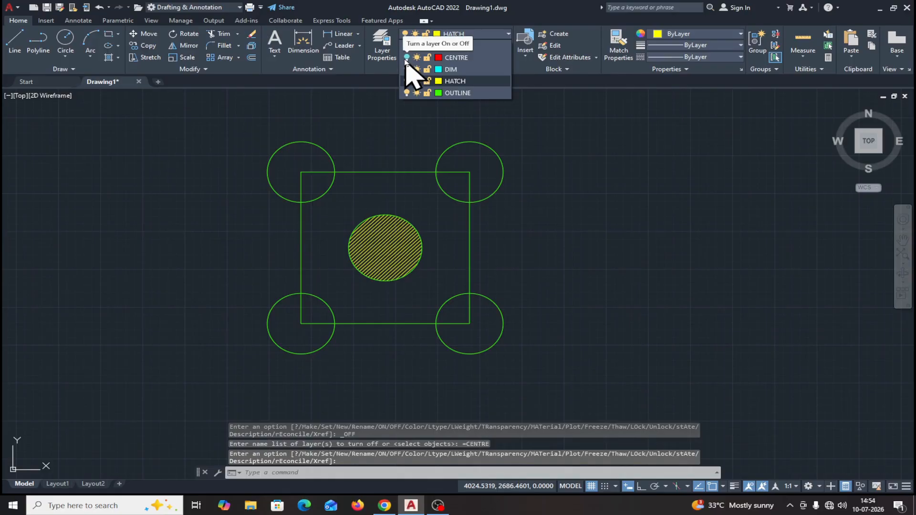
left_click(406, 57)
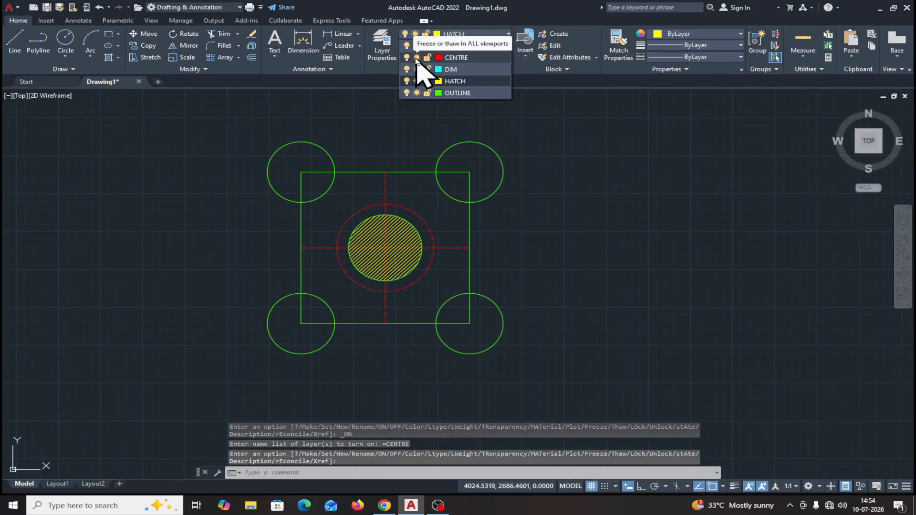
- Freeze and thaw the CENTRE layer, and lock and unlock it
left_click(417, 58)
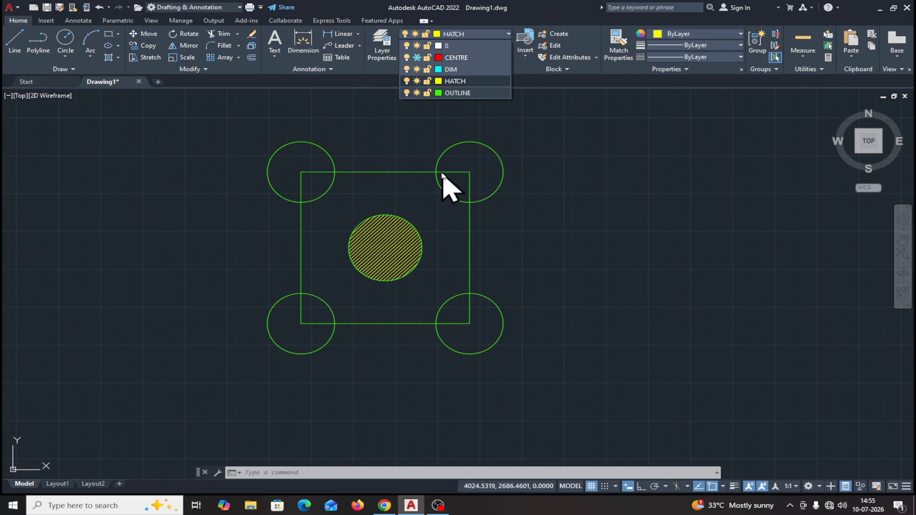
left_click(417, 58)
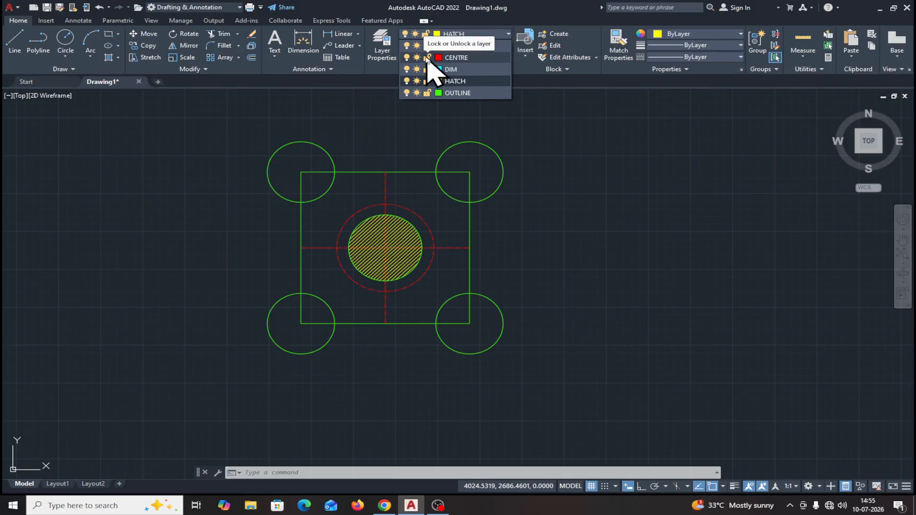
left_click(427, 58)
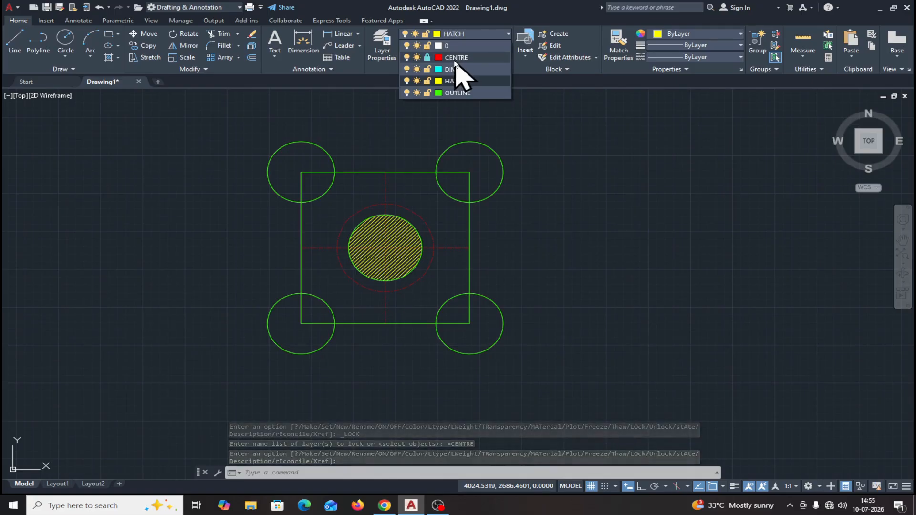
left_click(427, 58)
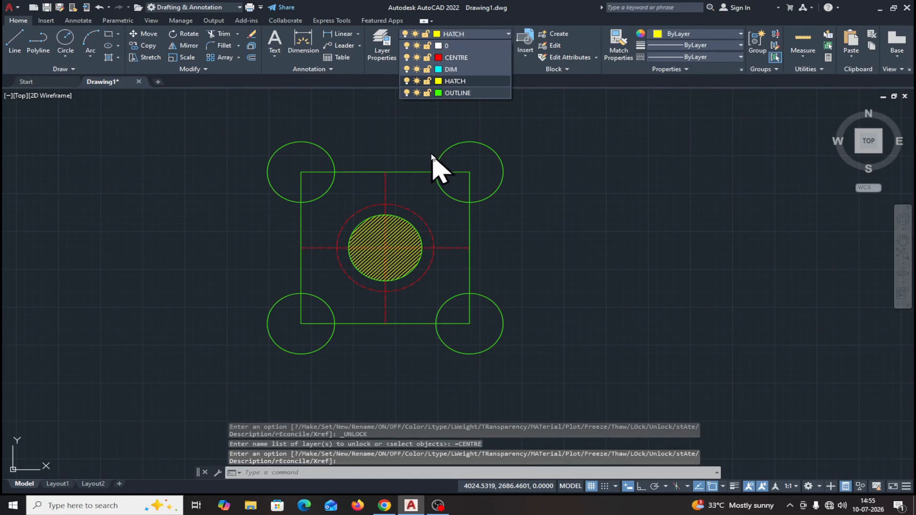
- Lock the HATCH layer
left_click(428, 82)
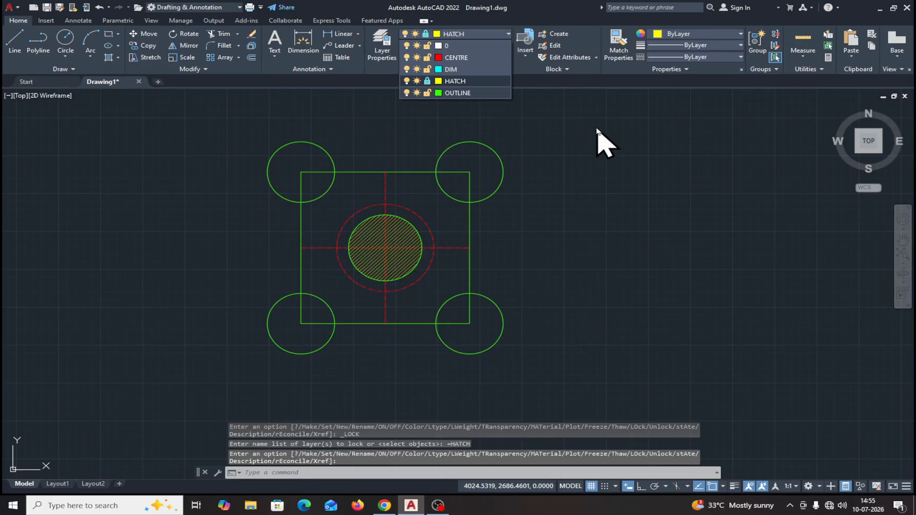
left_click(508, 34)
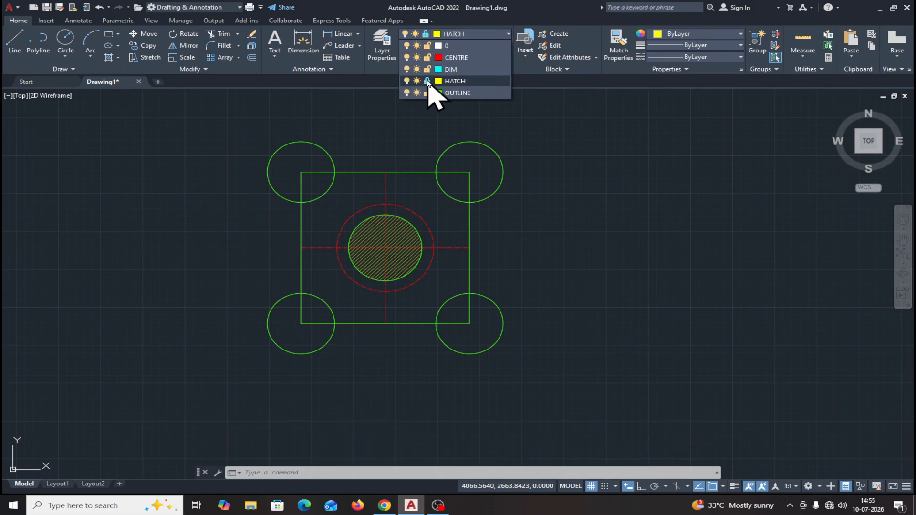
left_click(531, 154)
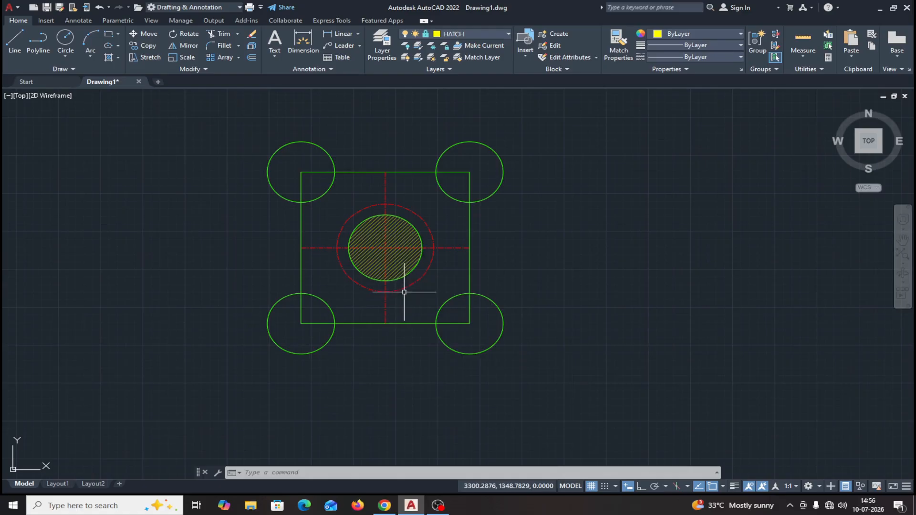
- Erase the whole drawing with a selection window while HATCH is locked, and undo the erasure
left_click(252, 35)
left_click(187, 109)
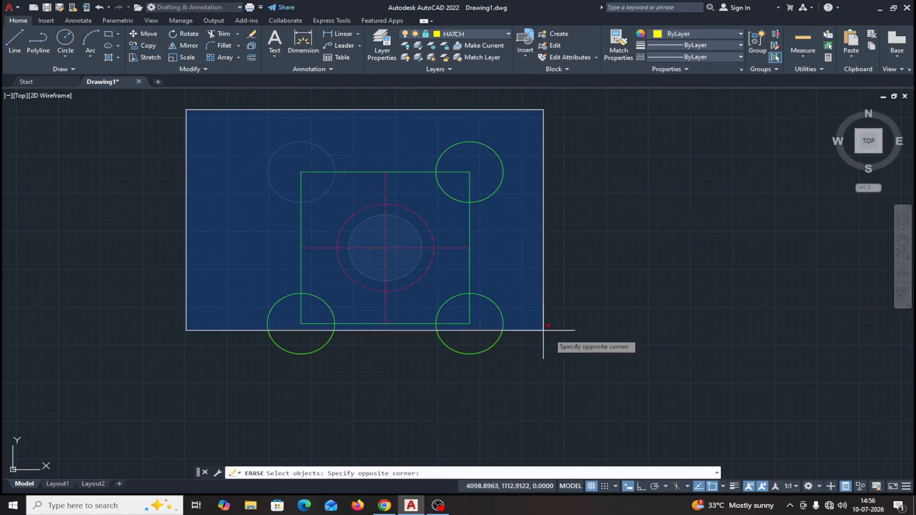
left_click(638, 394)
key("Return")
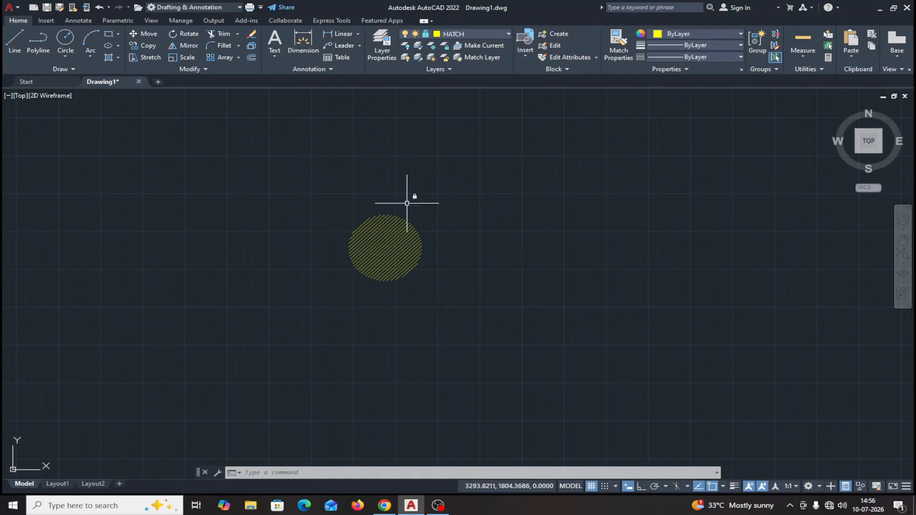
left_click(99, 8)
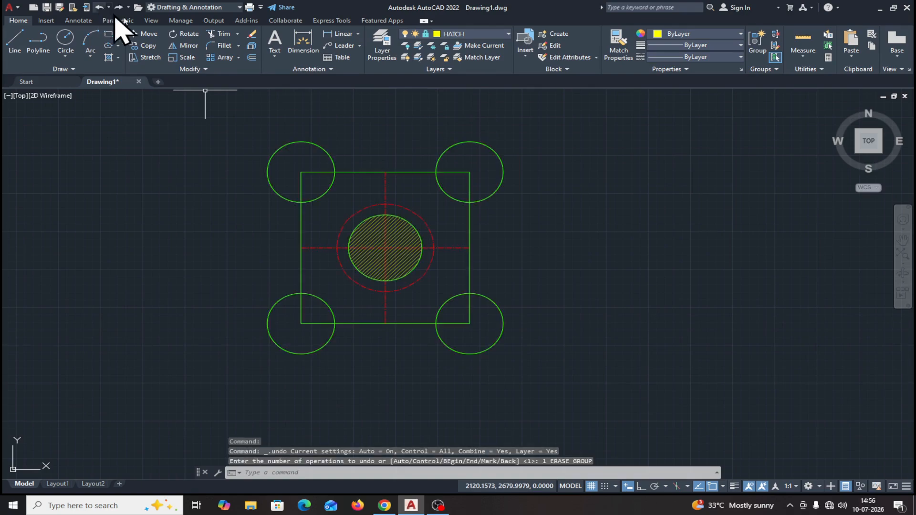
- Unlock the HATCH layer
left_click(508, 34)
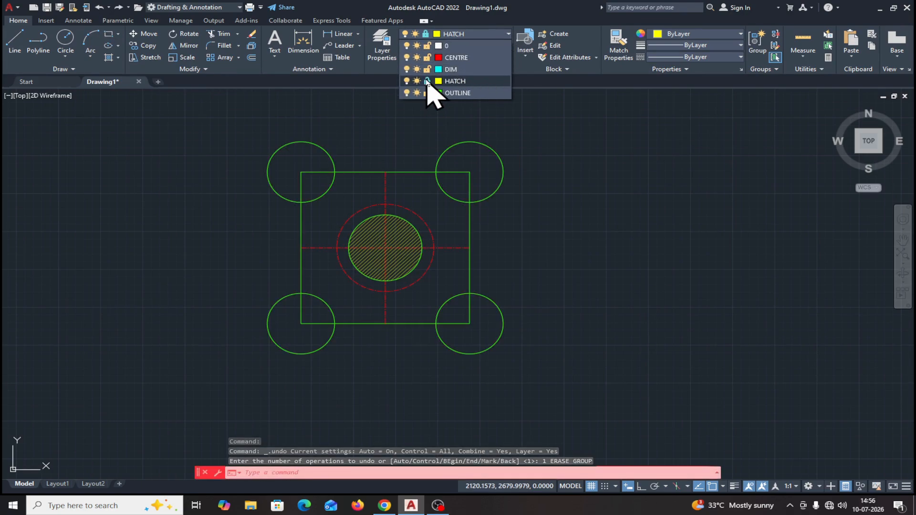
left_click(427, 83)
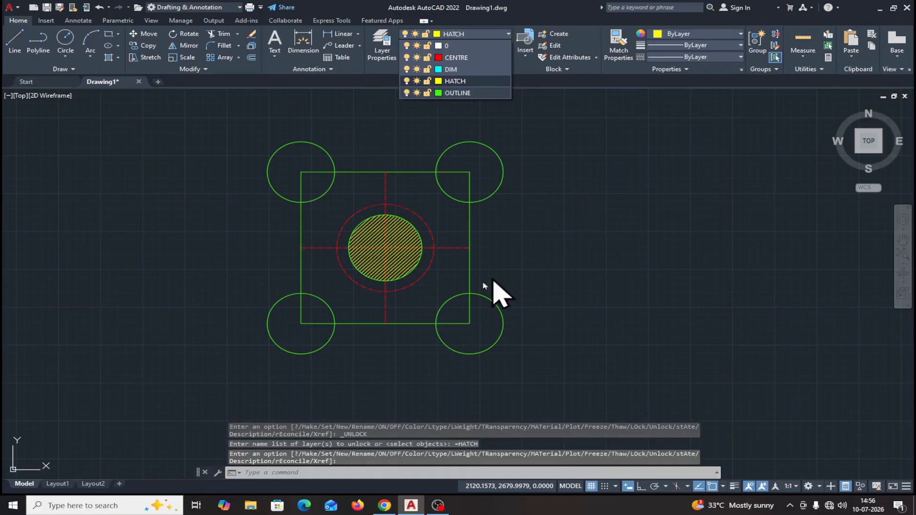
left_click(522, 113)
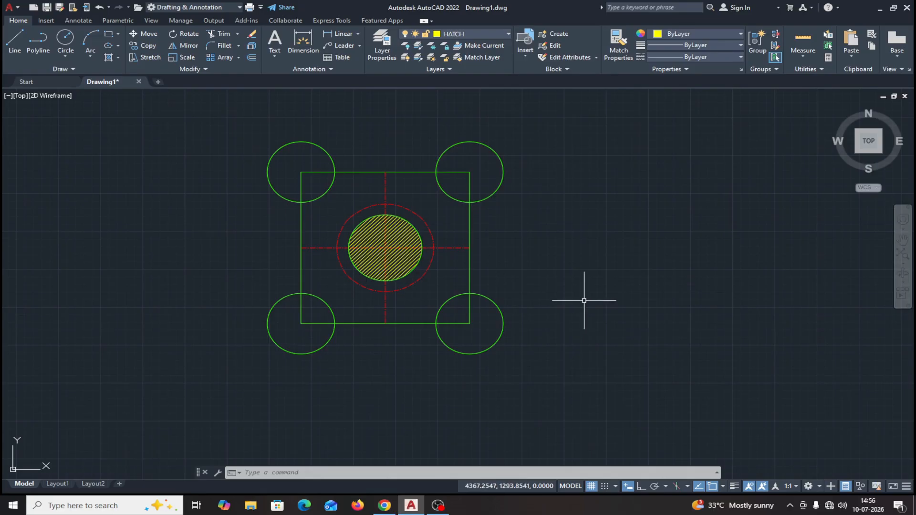
- Review the layers' settings in the Layer Properties Manager and close it
middle_click_drag(583, 289, 549, 286)
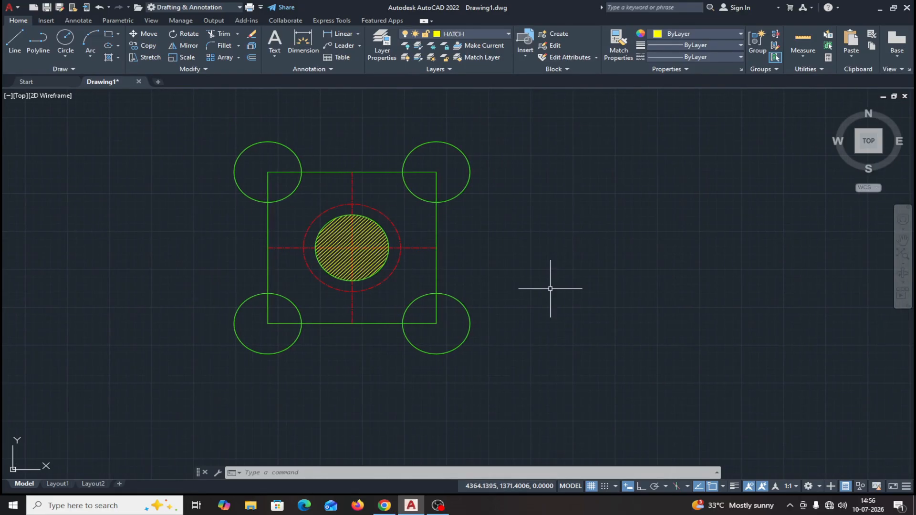
left_click(391, 50)
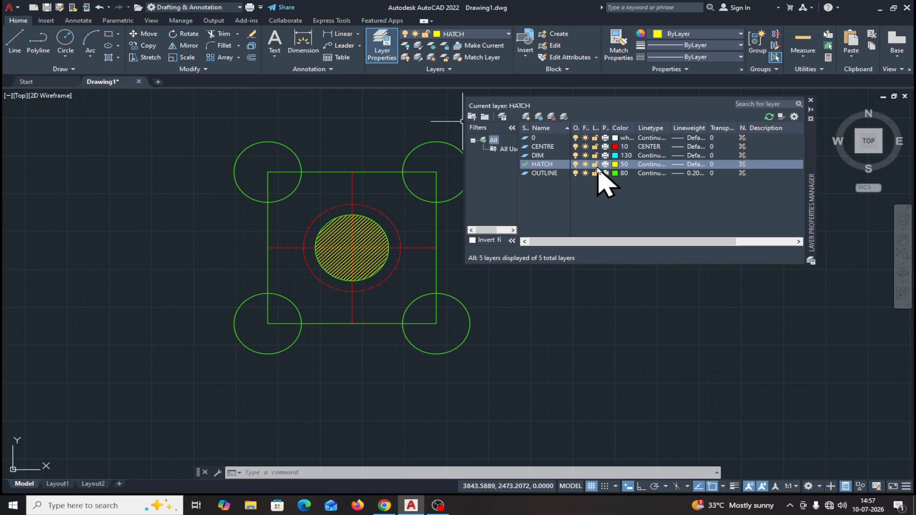
left_click(811, 100)
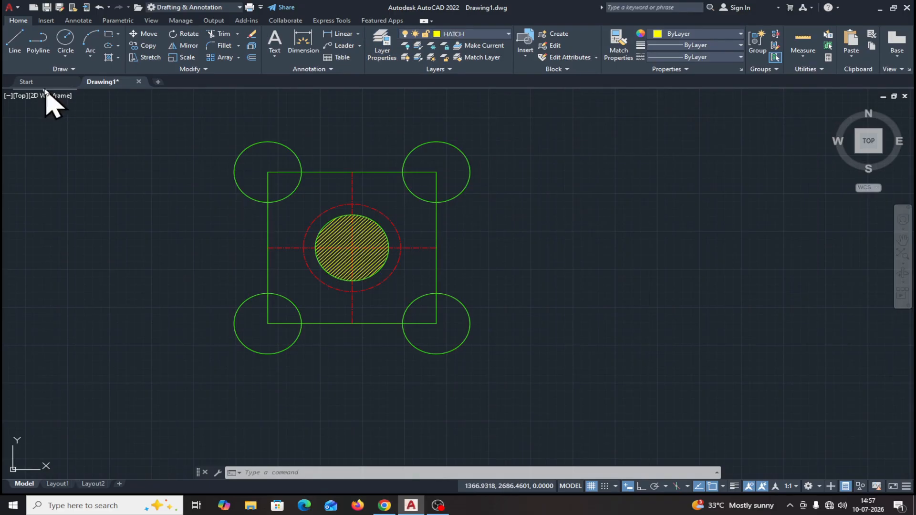
- Make DIM the current layer for dimensioning
left_click(351, 37)
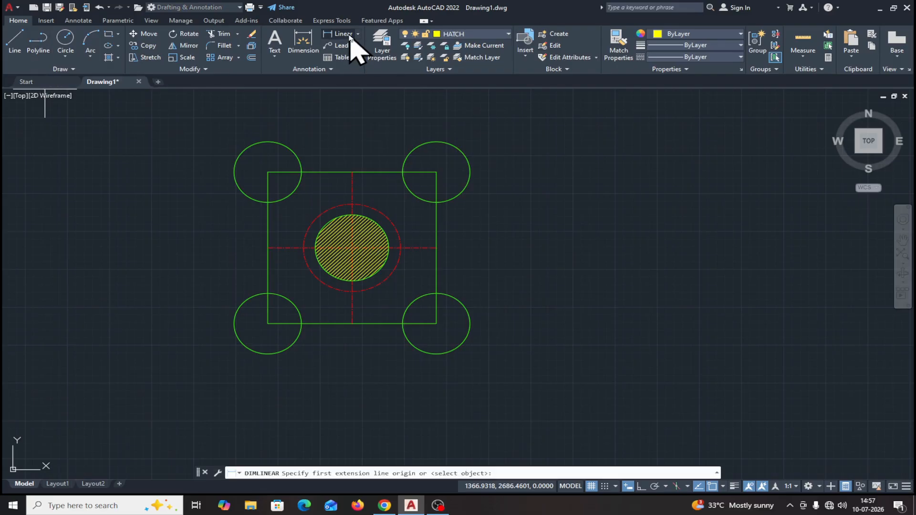
left_click(508, 34)
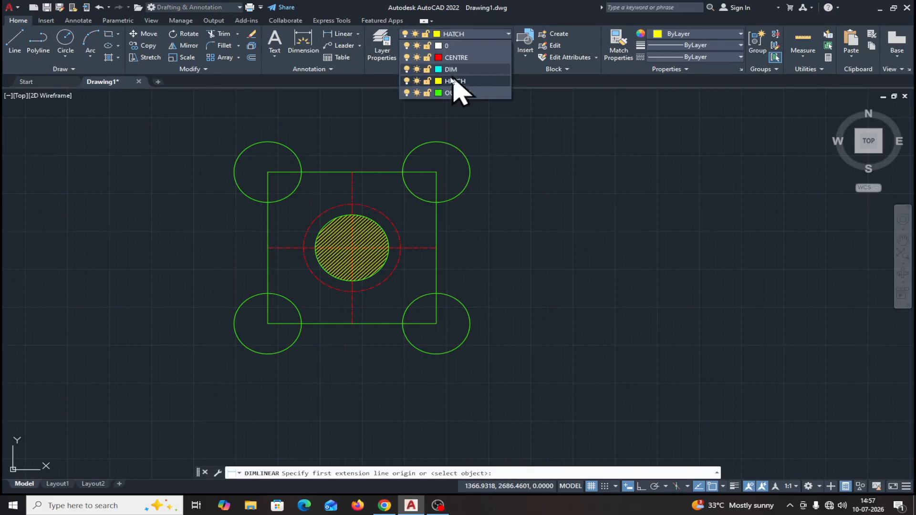
left_click(451, 70)
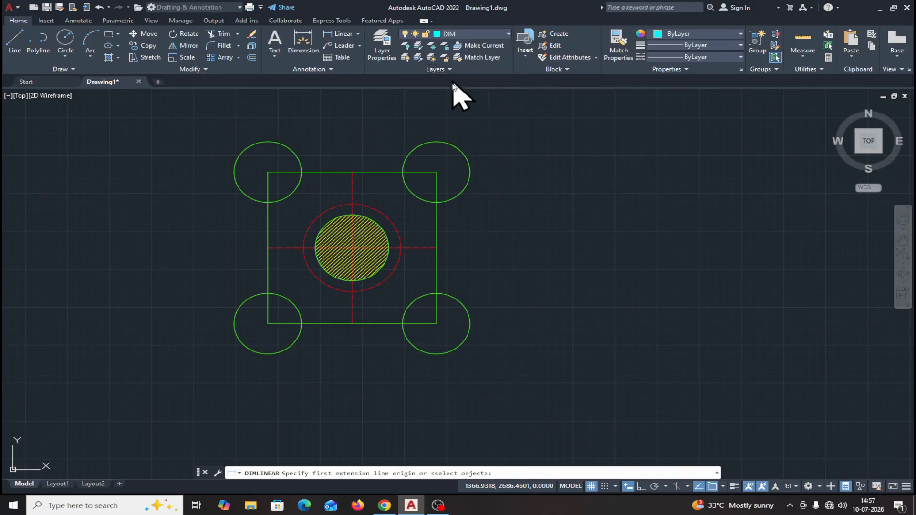
left_click(509, 35)
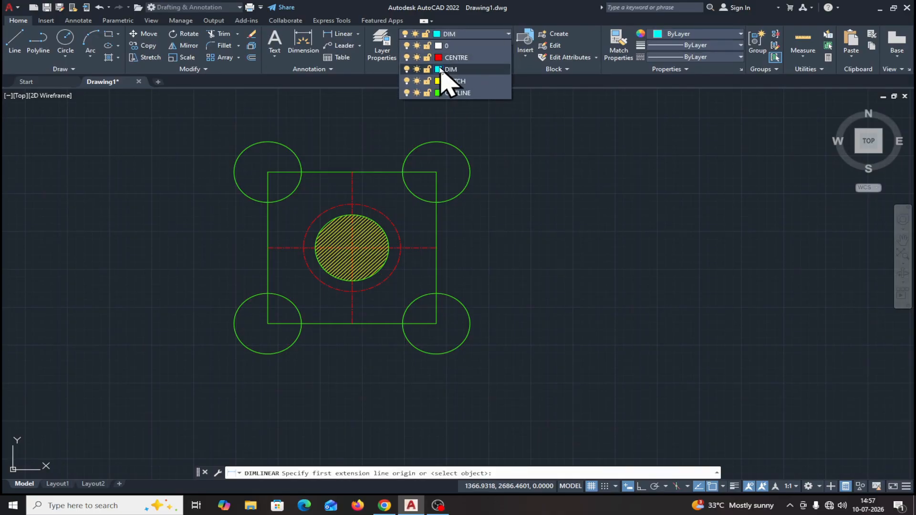
left_click(458, 70)
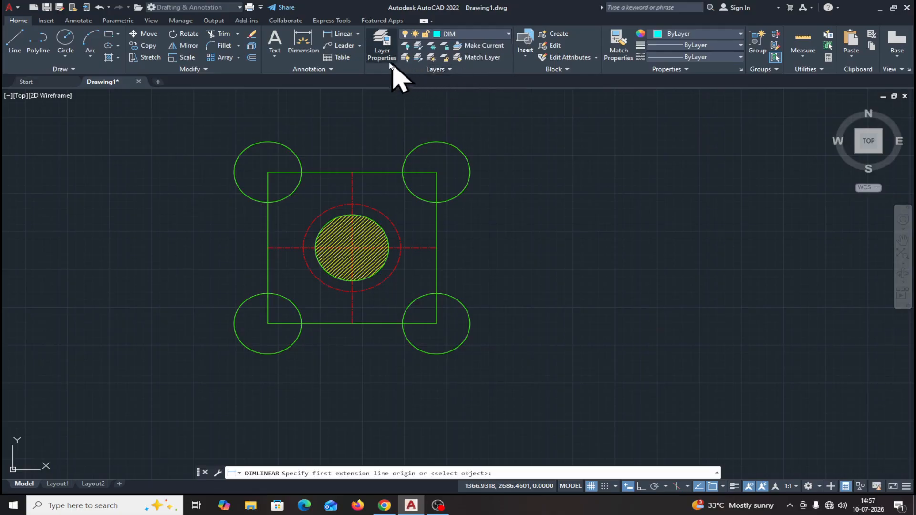
- Add a vertical linear dimension to the square's right side, placing the dimension line outside the right-hand circles
left_click(340, 34)
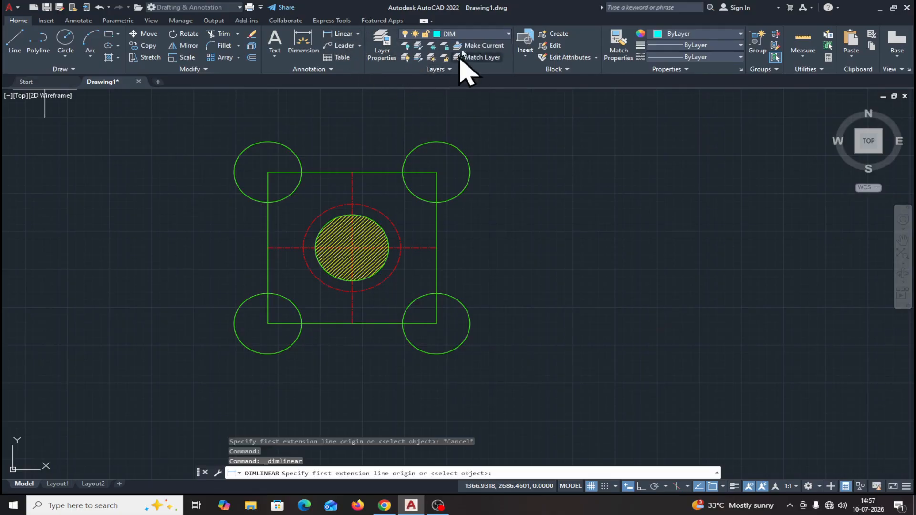
left_click(436, 172)
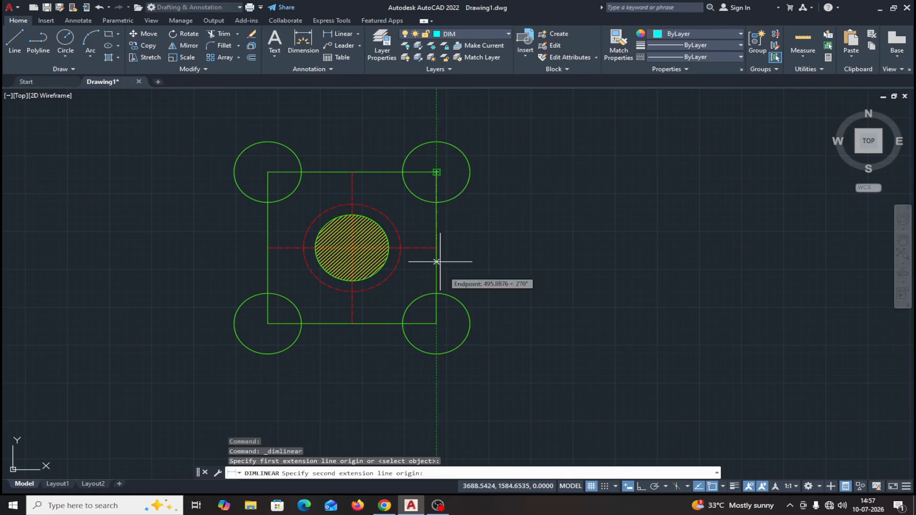
left_click(437, 324)
left_click(518, 301)
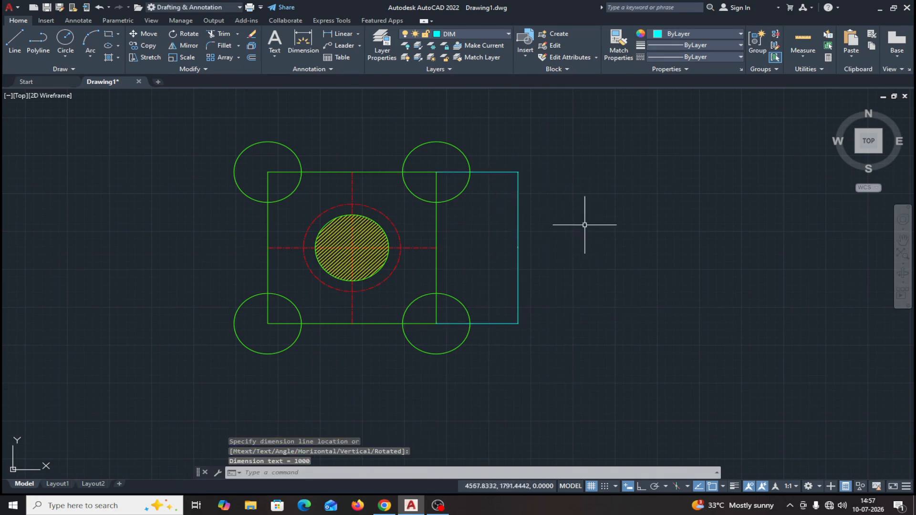
- Modify the ISO-25 dimension style to use an overall scale of 15
type("d")
key("Return")
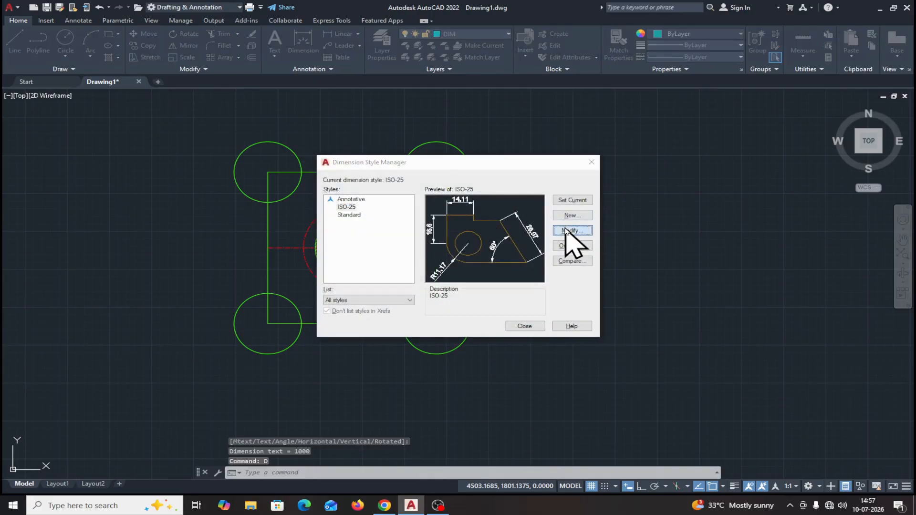
left_click(568, 230)
left_click(417, 143)
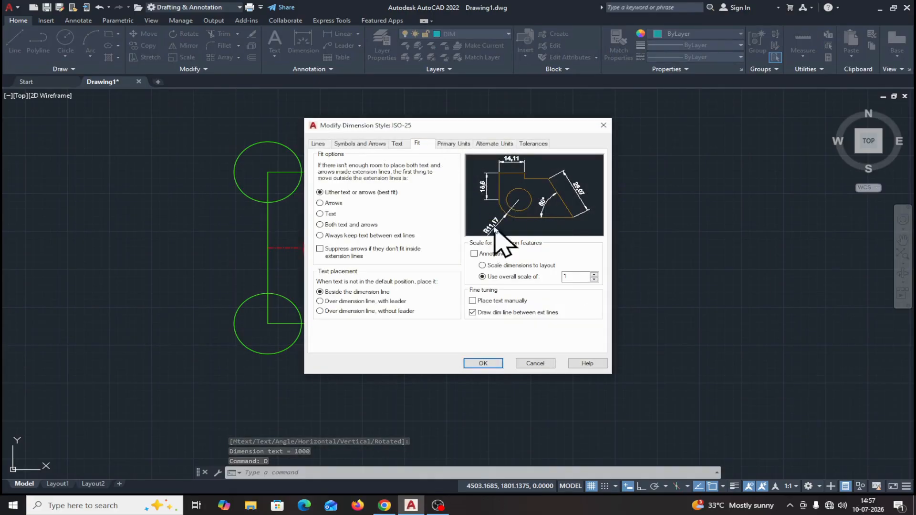
double_click(573, 277)
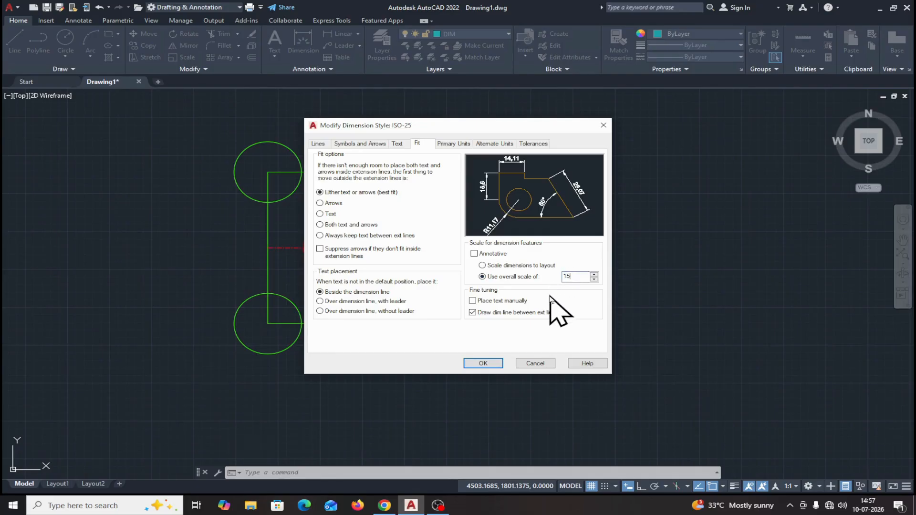
type("15")
- Set the ISO-25 style's linear precision to 0, change its decimal separator and accept the style changes
left_click(454, 143)
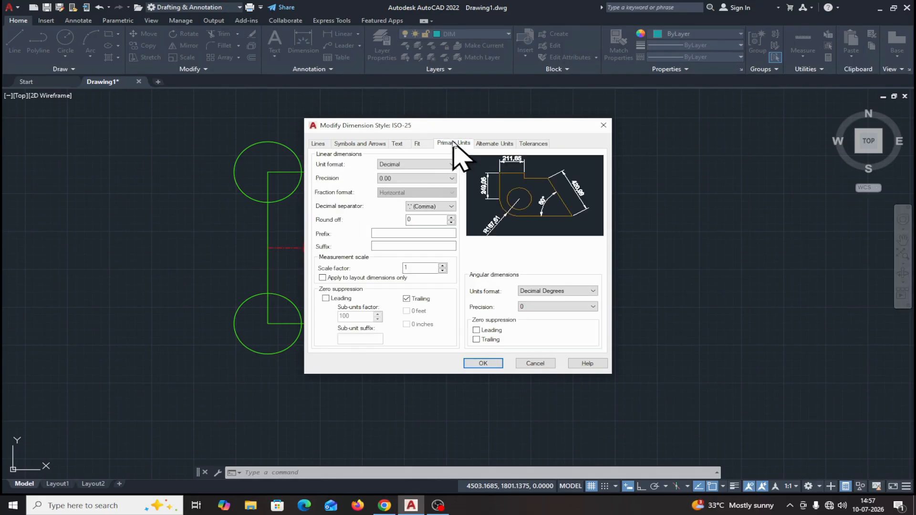
left_click(435, 179)
left_click(388, 187)
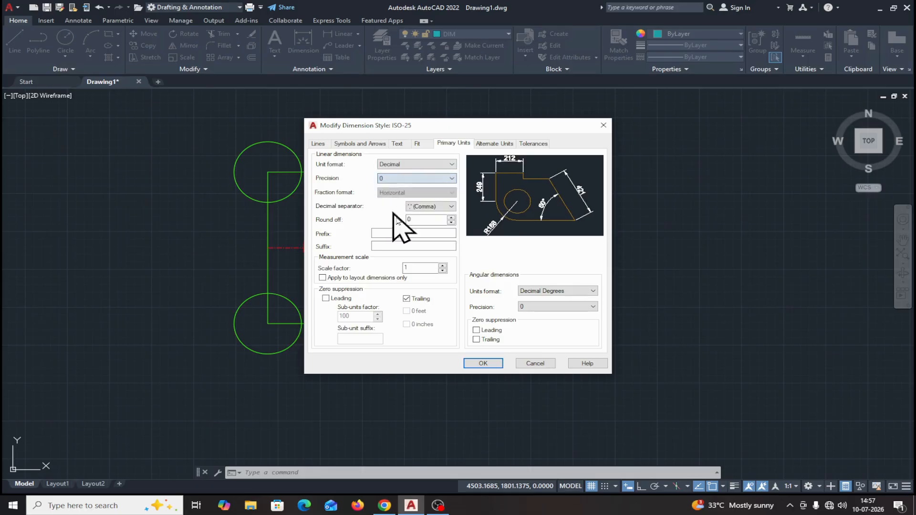
left_click(451, 207)
left_click(424, 213)
left_click(484, 363)
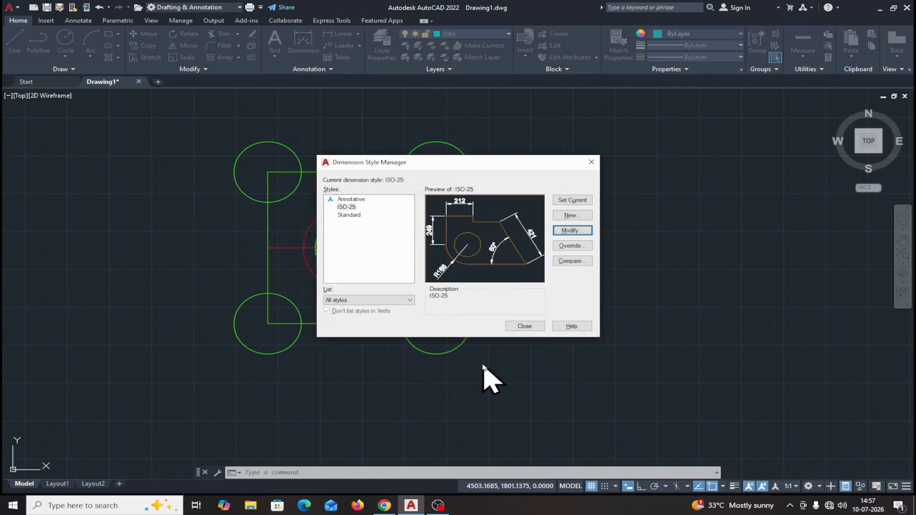
- Close the Dimension Style Manager and add a horizontal linear dimension to the square's bottom side, placed below the lower circles
left_click(524, 327)
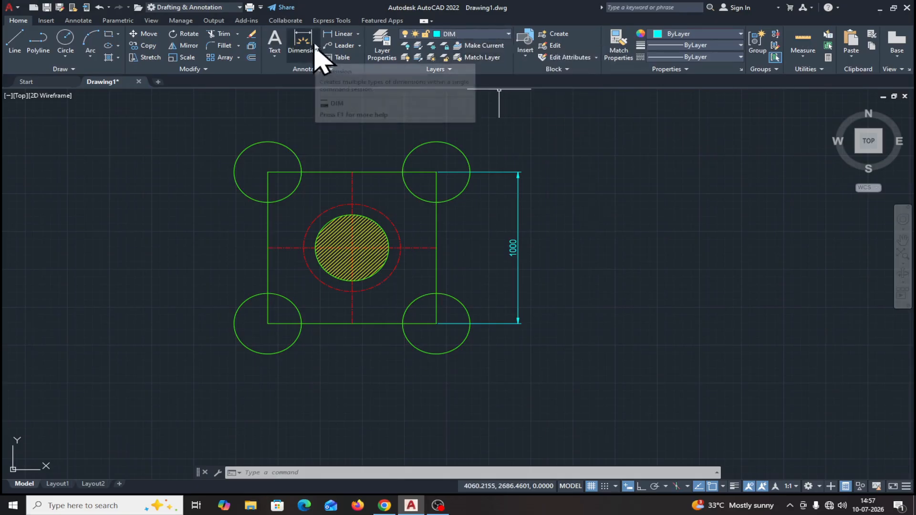
left_click(360, 34)
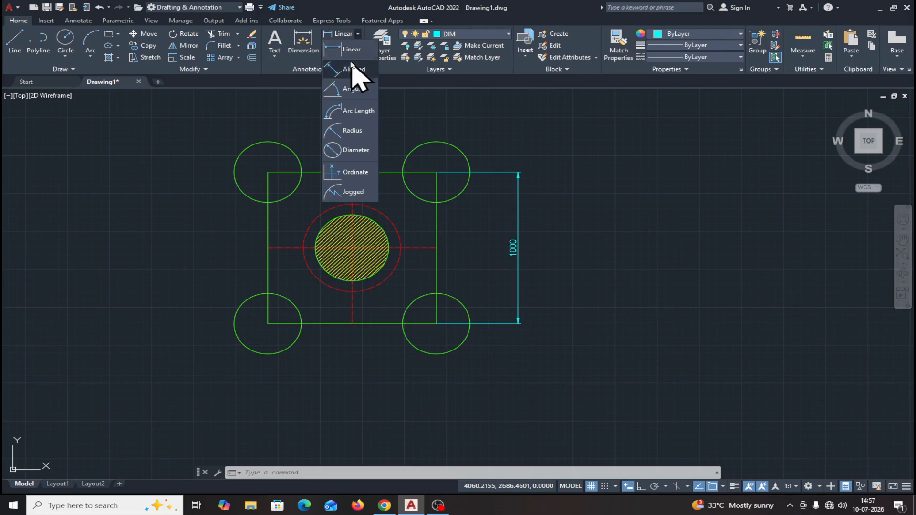
left_click(357, 47)
left_click(268, 324)
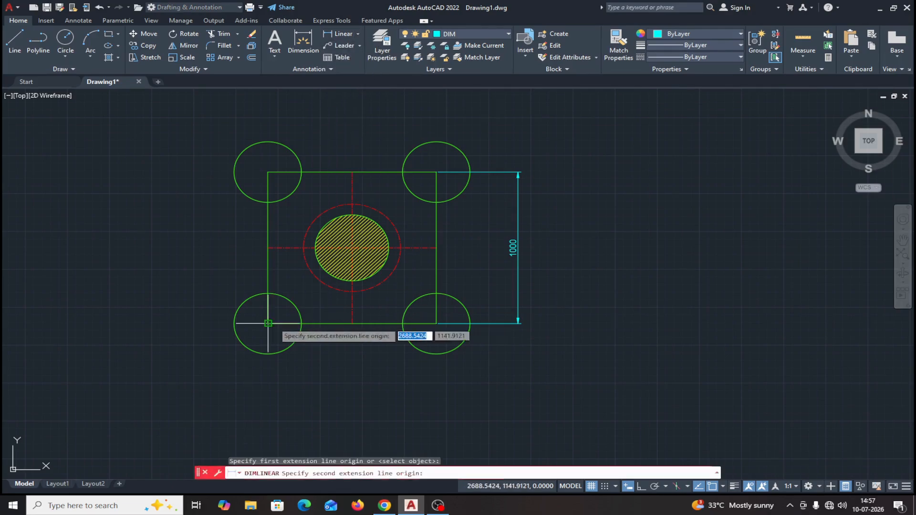
left_click(436, 323)
left_click(397, 382)
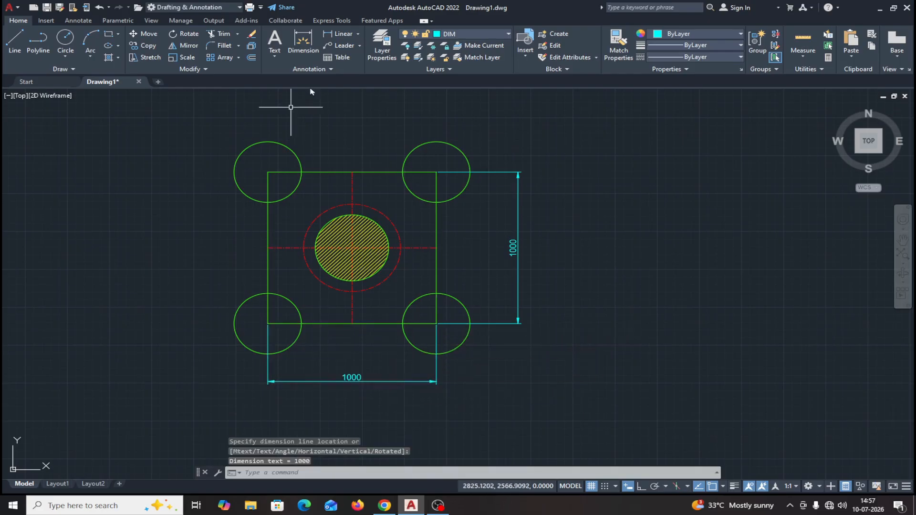
- Add a diameter dimension to the upper-left corner circle, placing its text outside the circle to the upper left
left_click(359, 34)
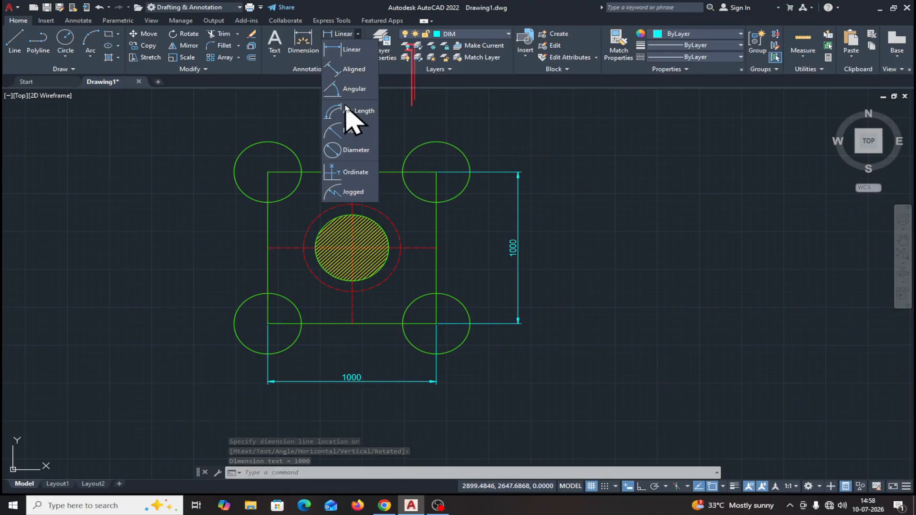
left_click(356, 151)
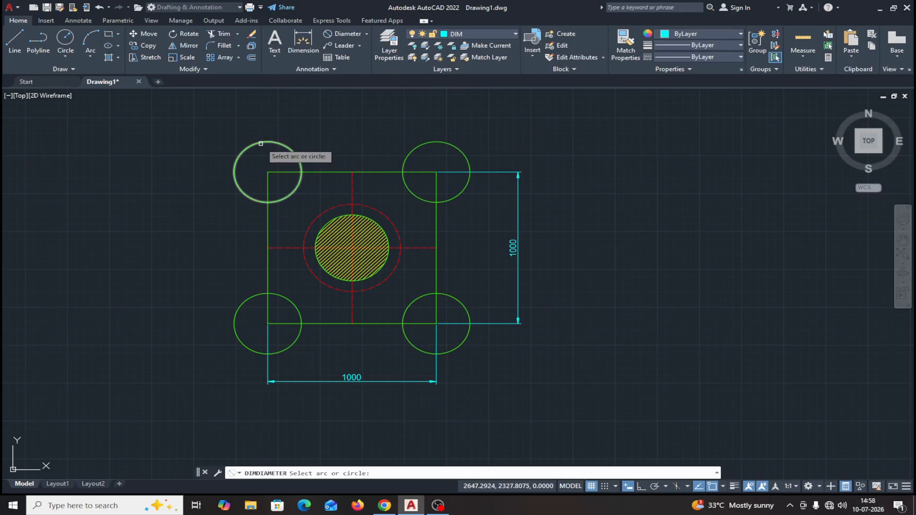
left_click(260, 143)
left_click(205, 142)
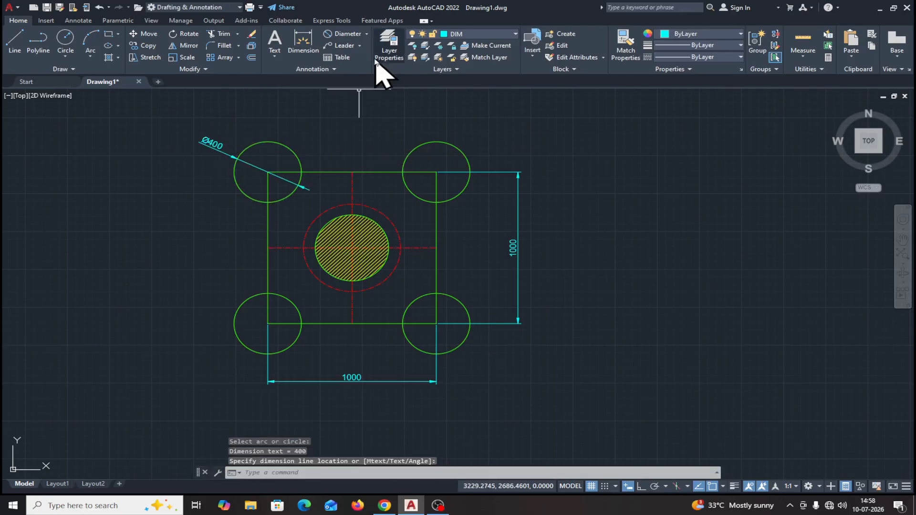
- Add a radius dimension to the red centre-line circle, placing its text outside the square's left side
left_click(360, 45)
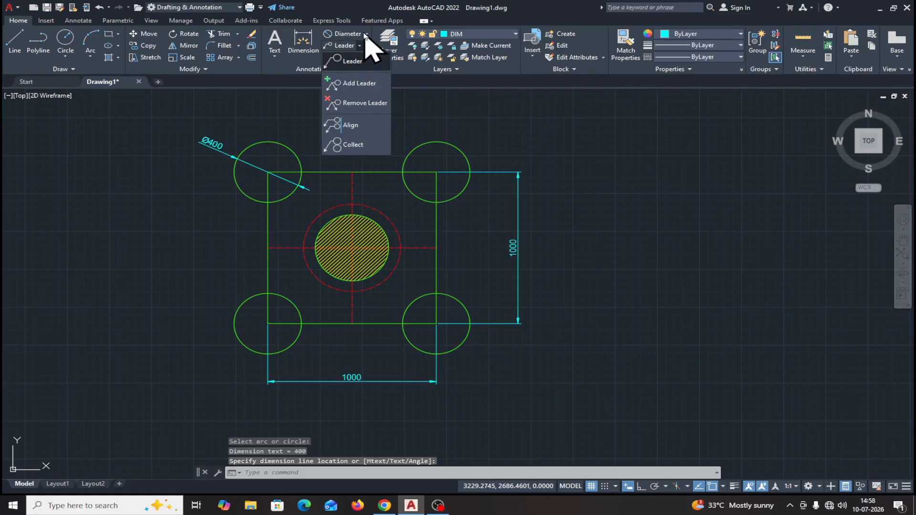
left_click(365, 34)
left_click(366, 35)
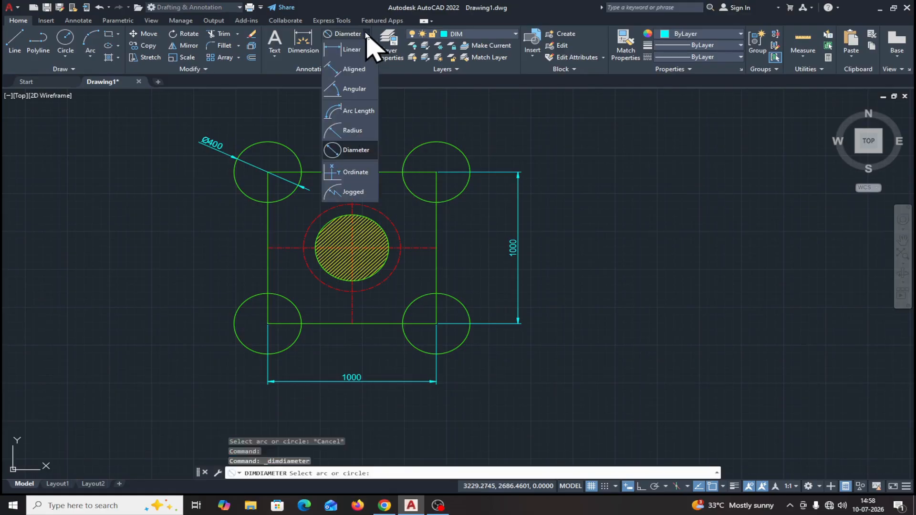
left_click(355, 128)
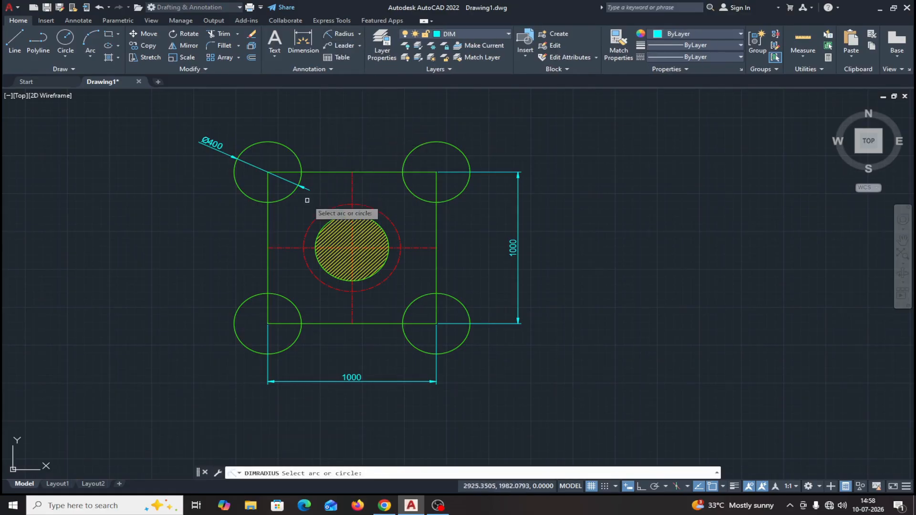
left_click(303, 235)
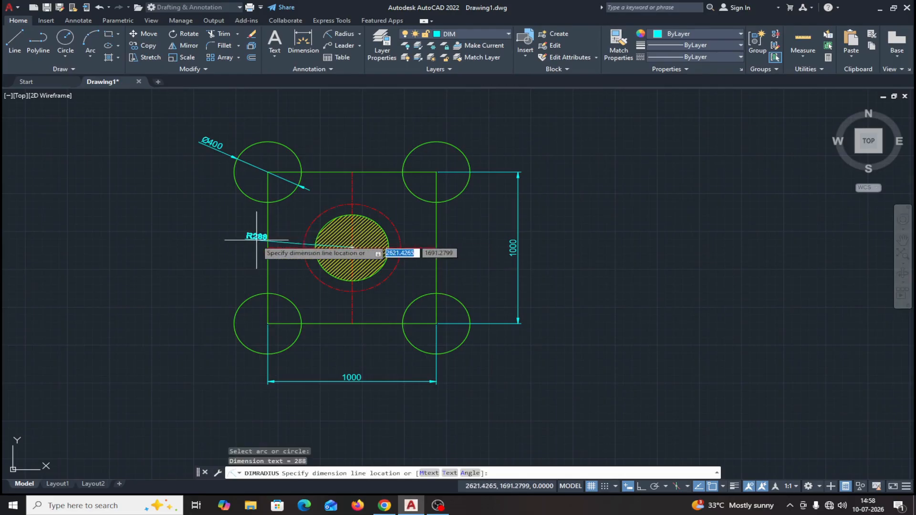
left_click(222, 231)
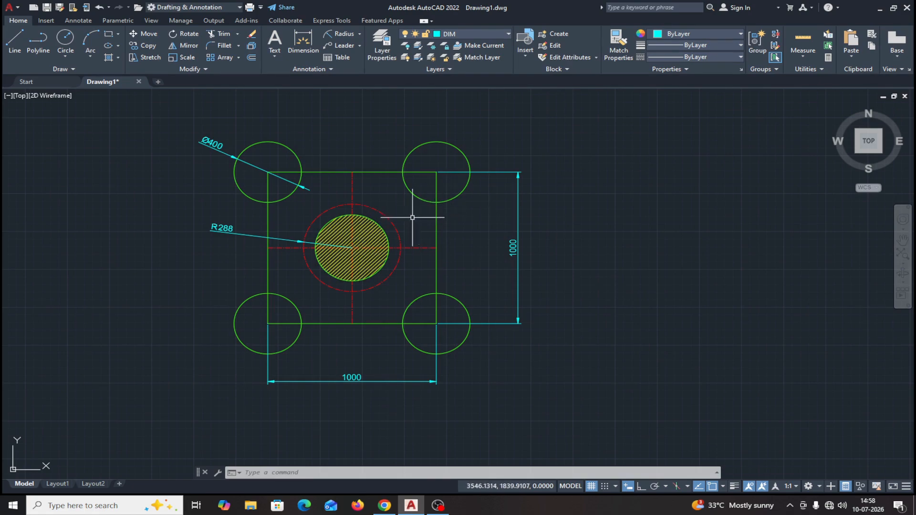
- Examine the layer, pattern and scale properties of the hatch in the central circle, leaving it deselected
left_click(370, 233)
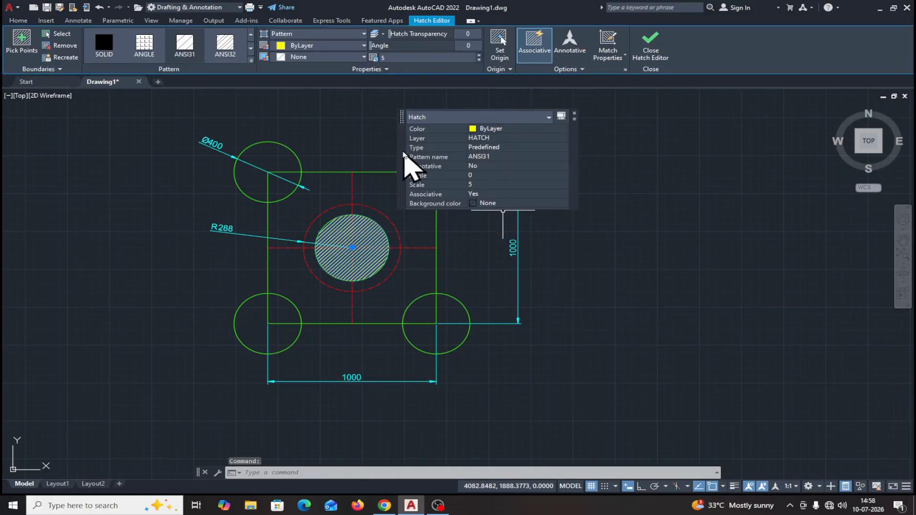
left_click_drag(402, 152, 561, 171)
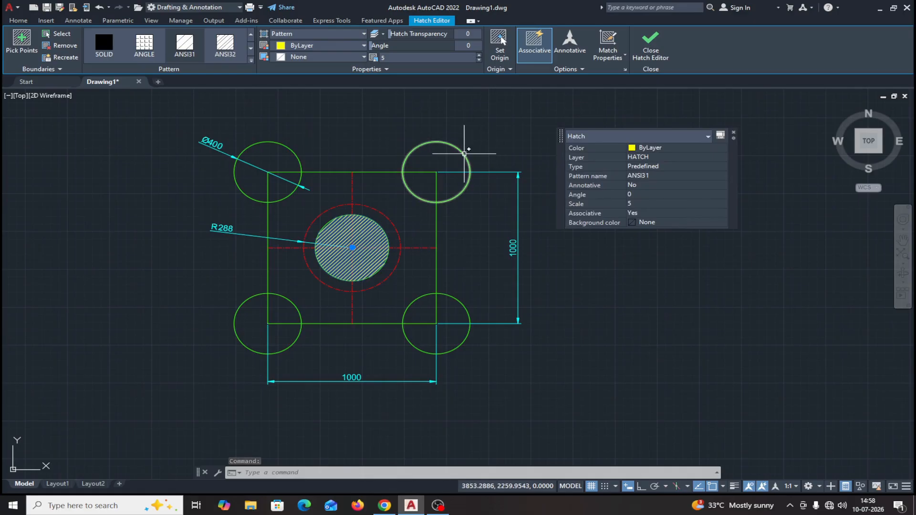
key("Escape")
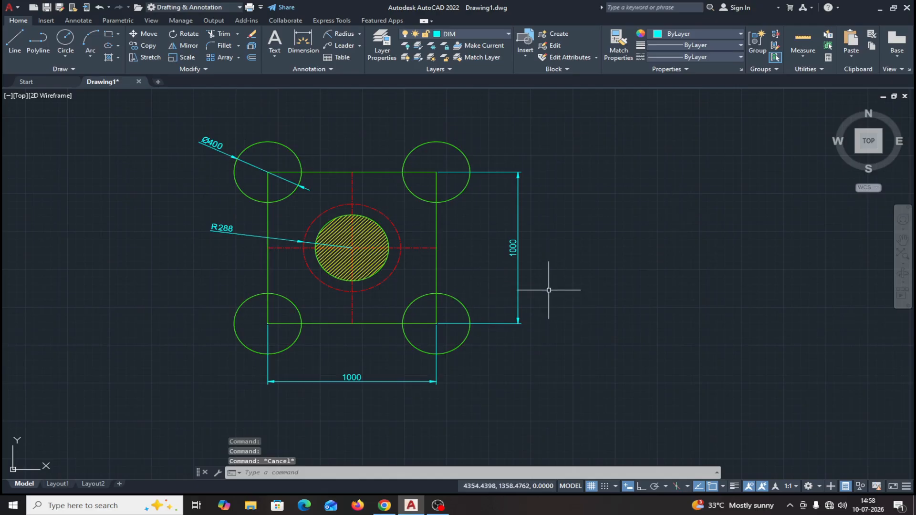
key("Escape")
key("Escape")
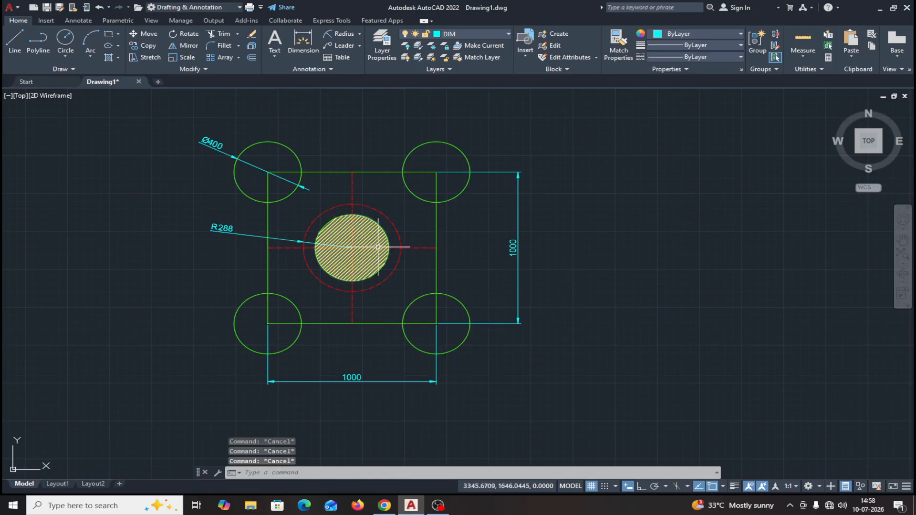
scroll(361, 265, "up", 3)
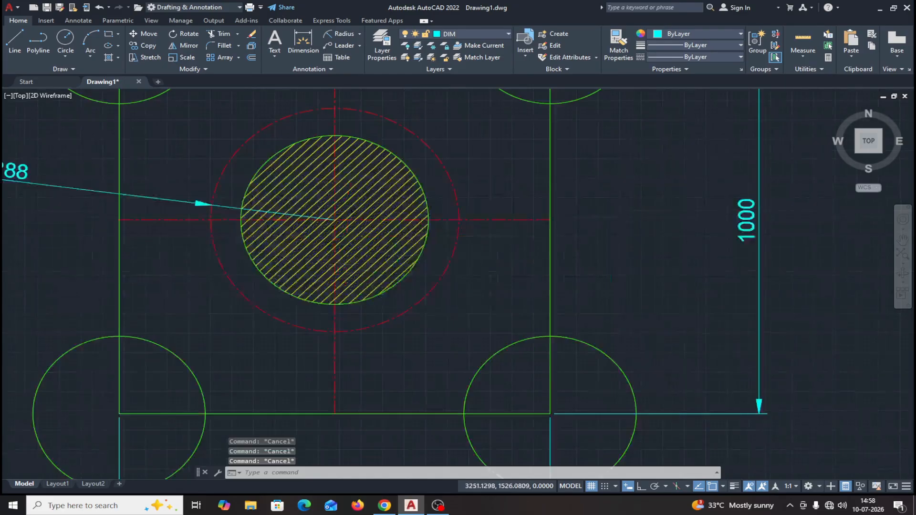
scroll(358, 263, "down", 1)
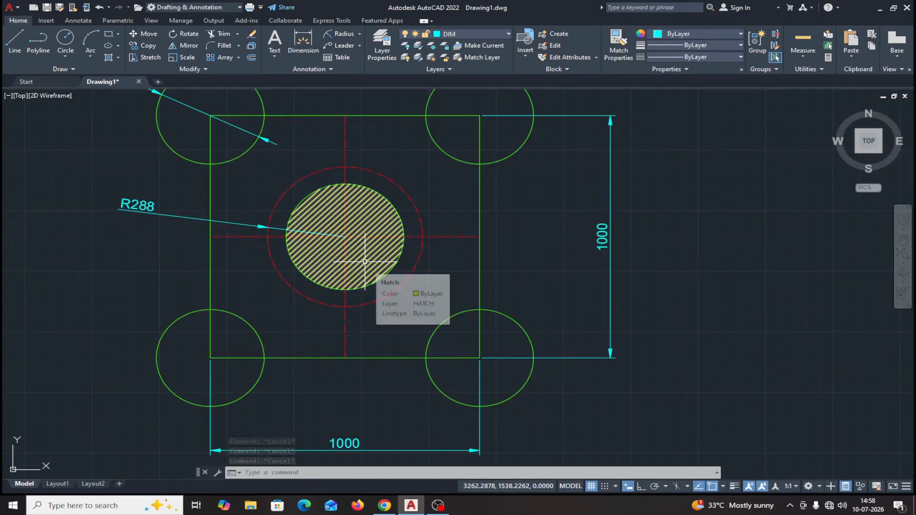
left_click(365, 261)
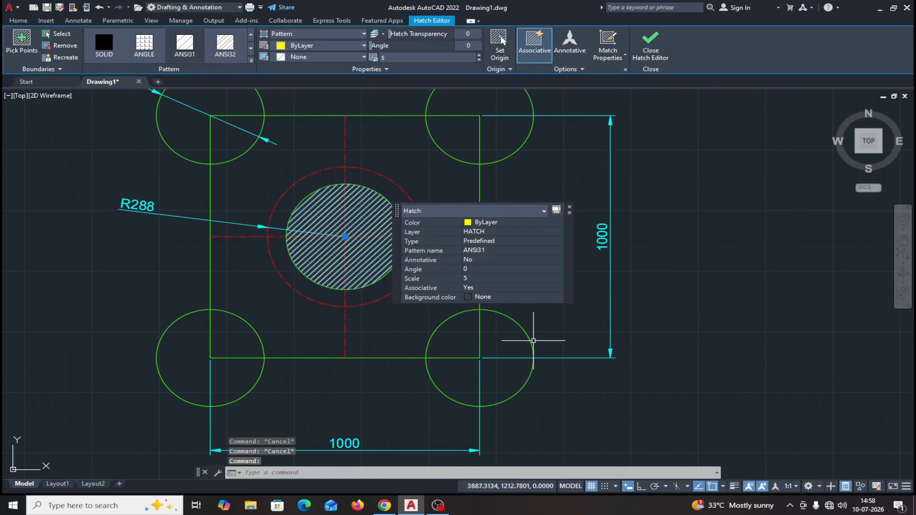
key("Escape")
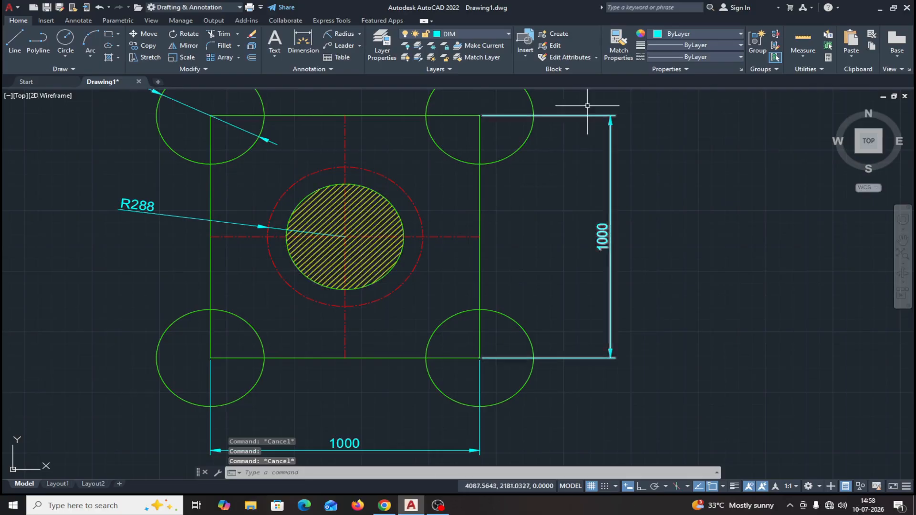
- Match the central hatch's properties onto the four green corner circles and undo the change
left_click(617, 51)
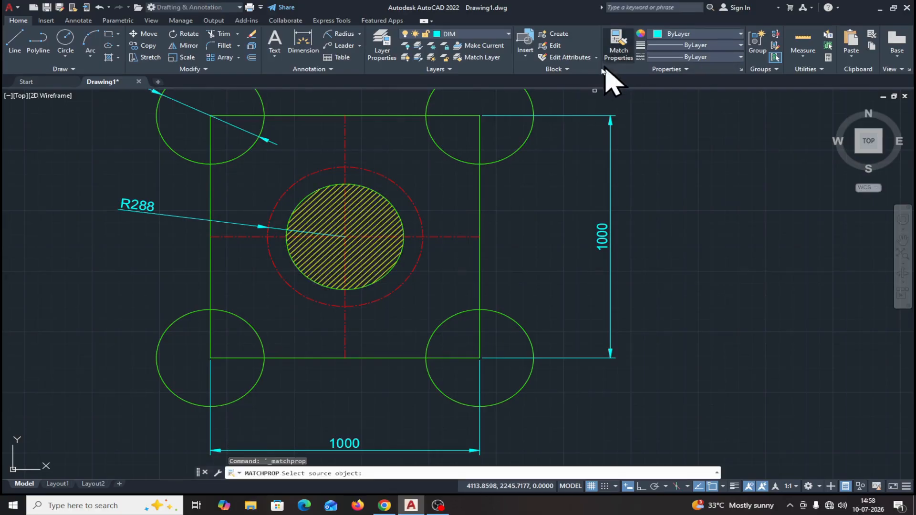
left_click(366, 218)
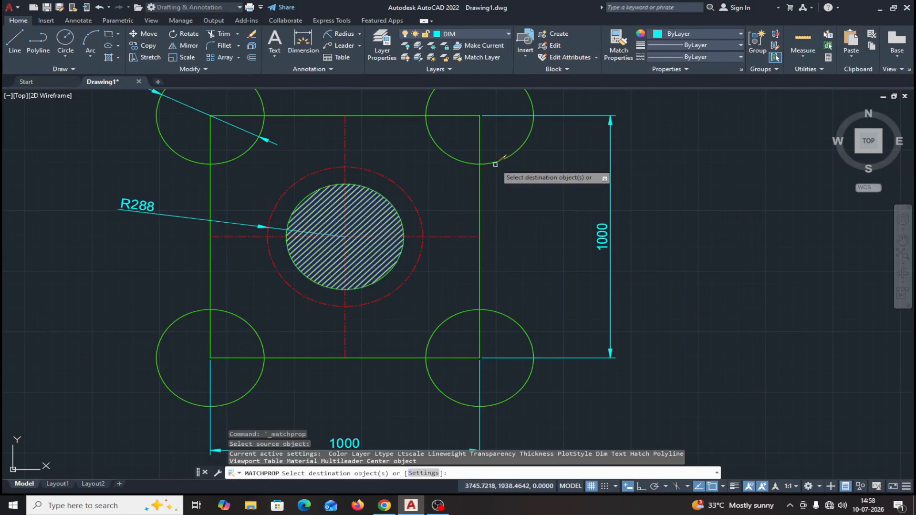
left_click(498, 161)
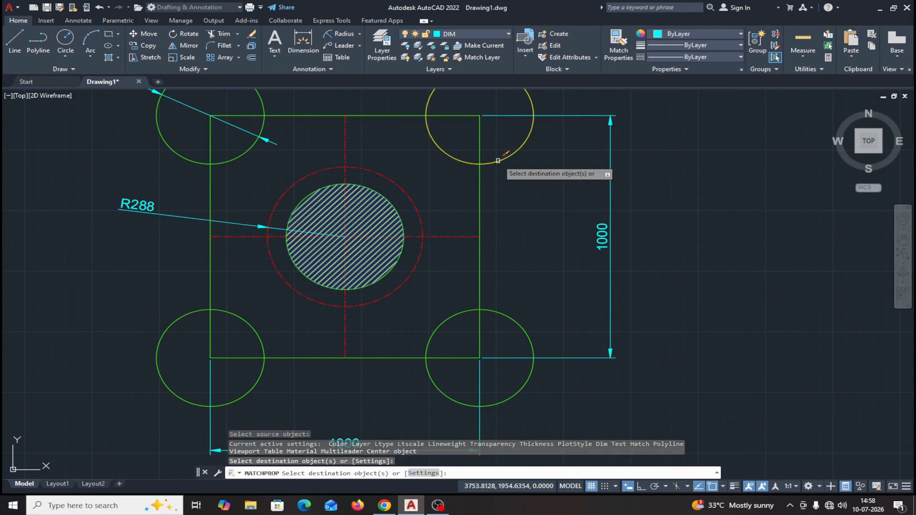
left_click(494, 310)
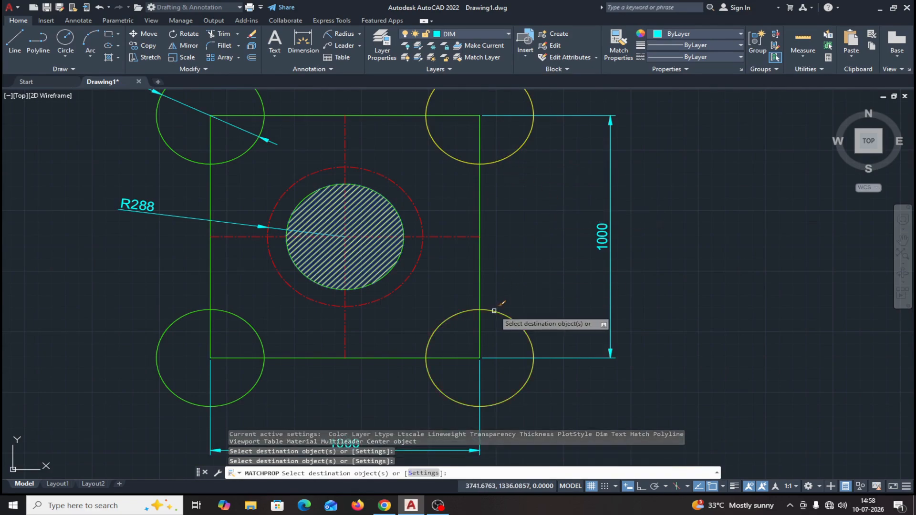
left_click(253, 327)
left_click(231, 158)
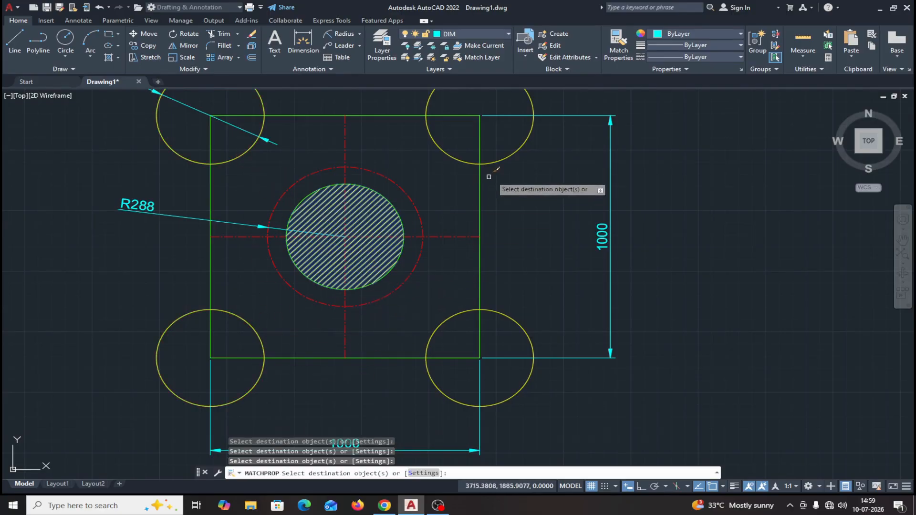
left_click(355, 250)
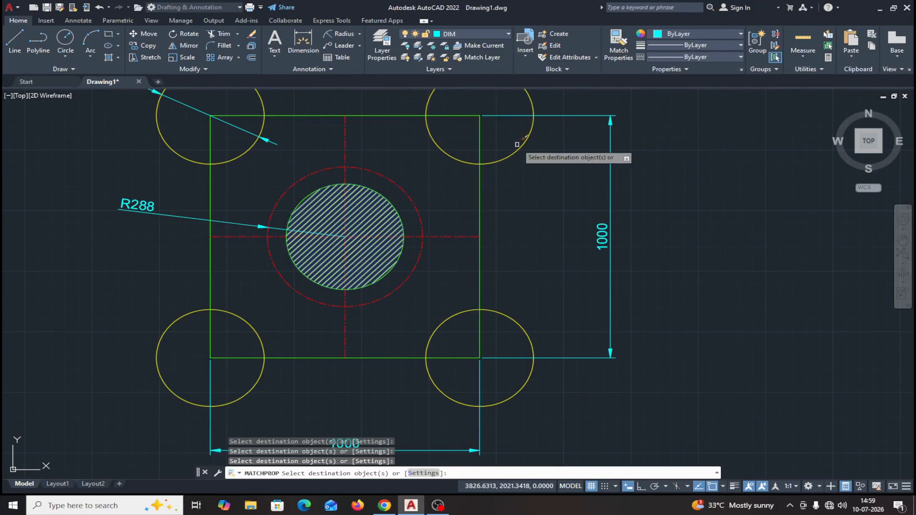
key("Escape")
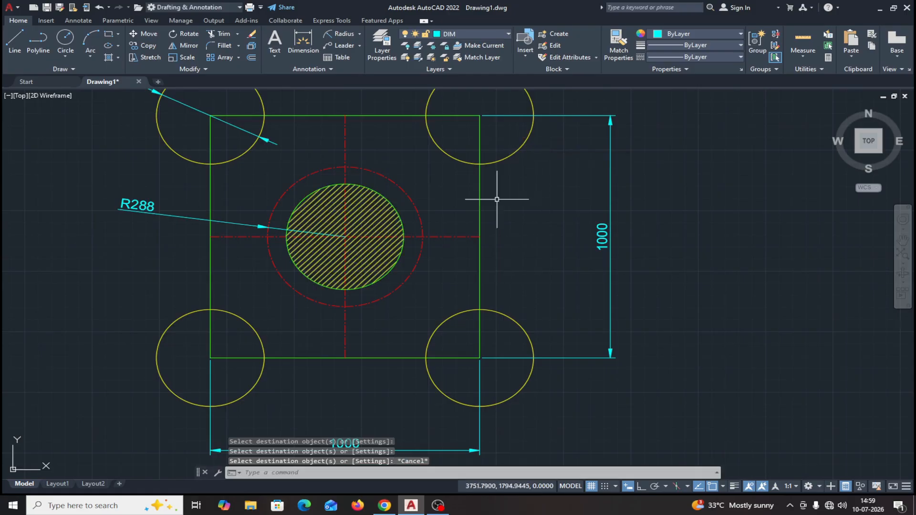
left_click(99, 7)
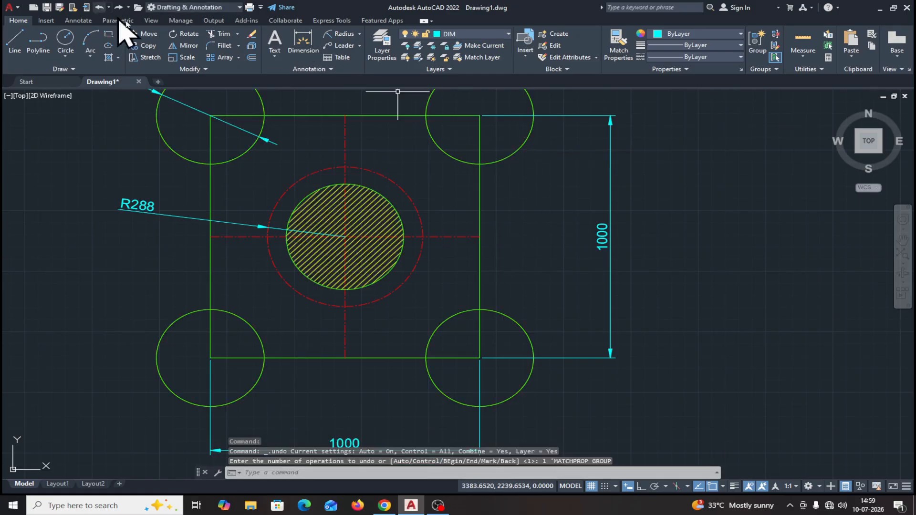
- Repeat Match Properties from the central hatch to all four corner circles, and undo that second match
left_click(620, 50)
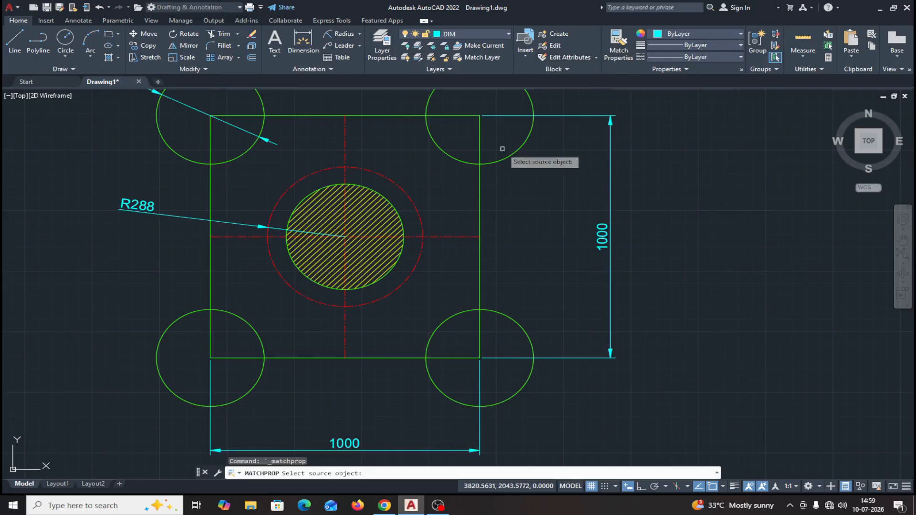
left_click(362, 212)
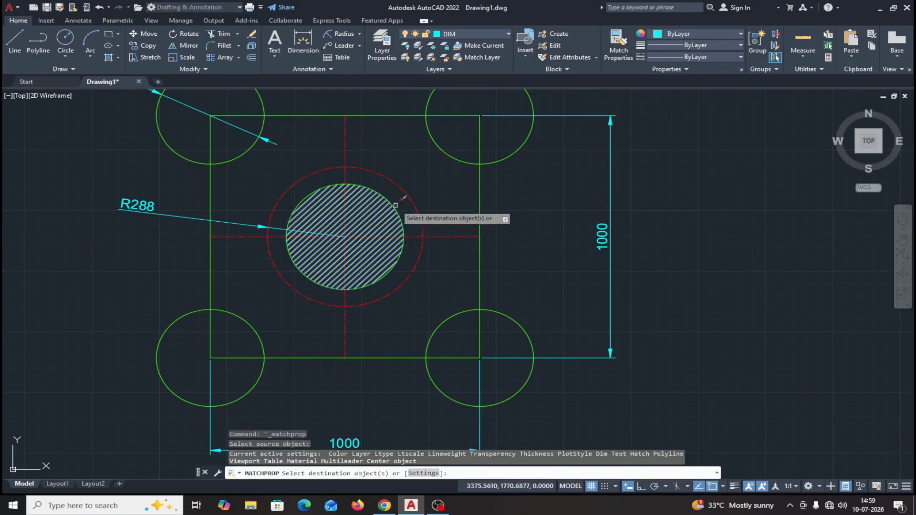
left_click(507, 163)
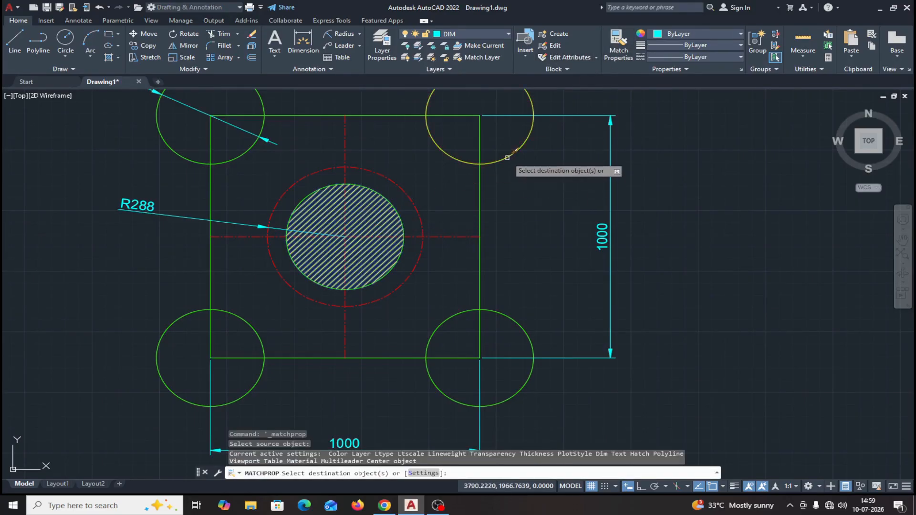
left_click(501, 311)
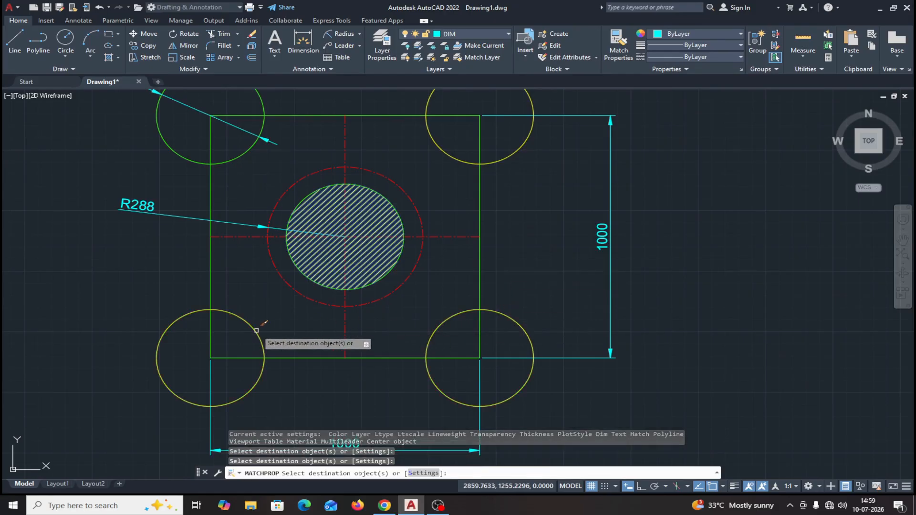
left_click(256, 331)
left_click(243, 157)
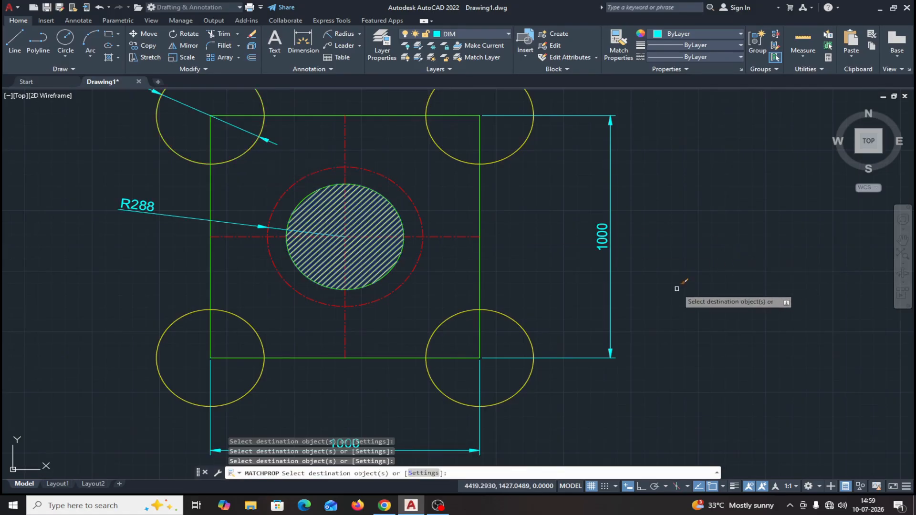
key("Escape")
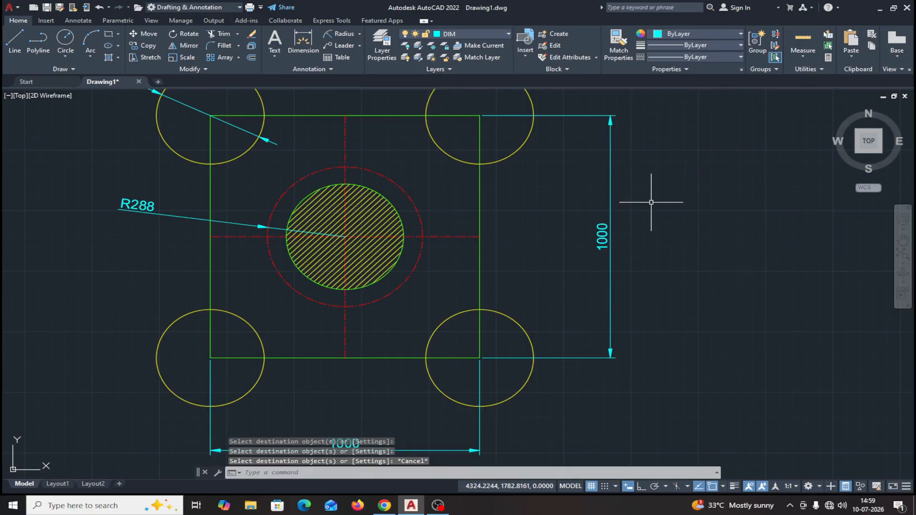
left_click(99, 7)
scroll(486, 248, "down", 4)
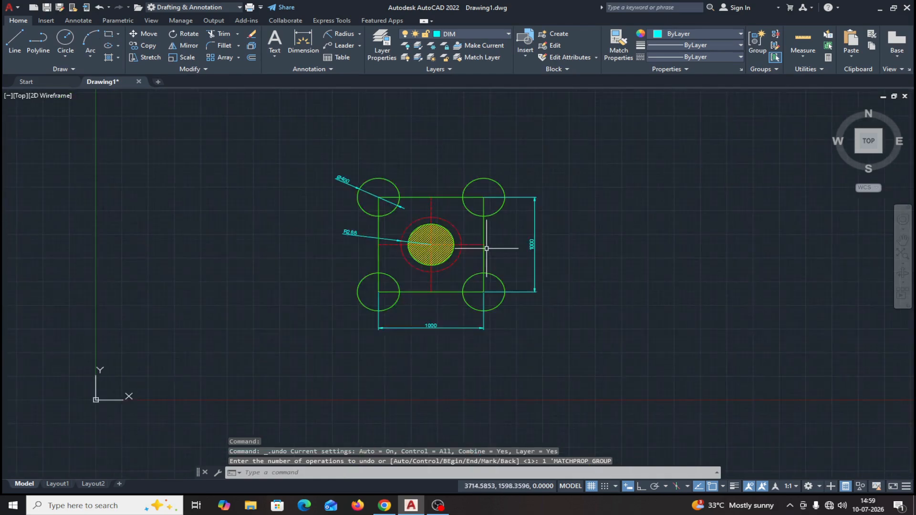
- Make the DIM layer non-plotting in the layer properties and close the layer manager
scroll(486, 249, "up", 2)
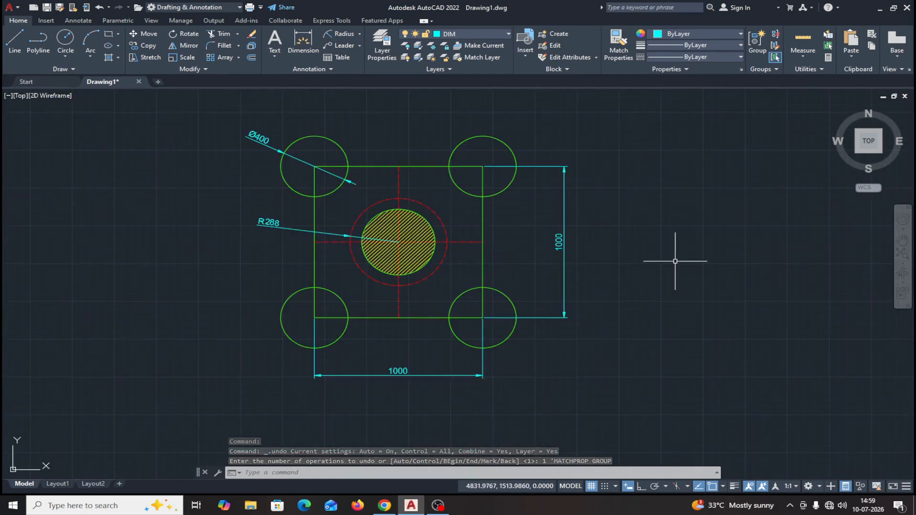
middle_click_drag(664, 263, 634, 260)
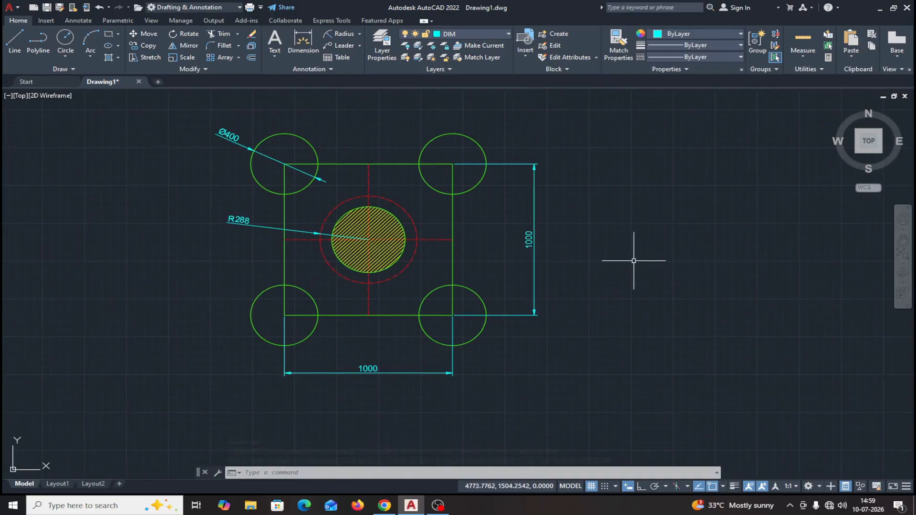
left_click(379, 46)
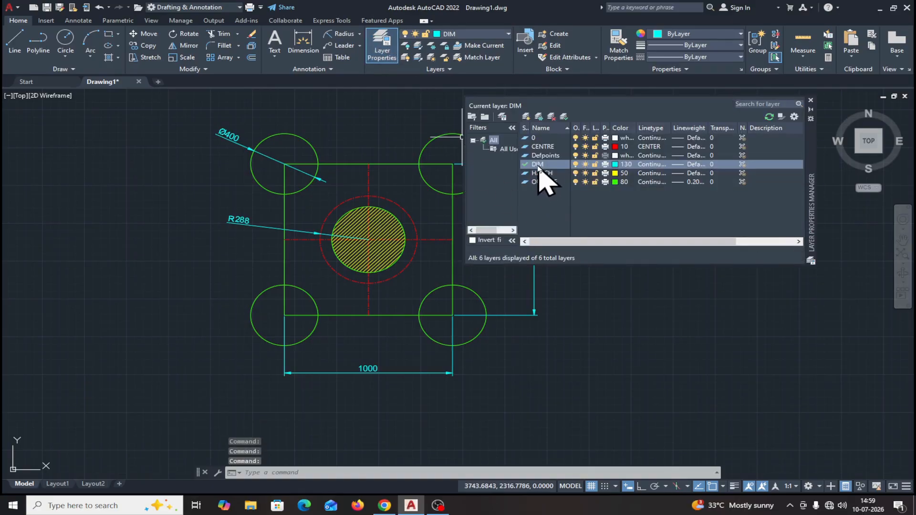
left_click(606, 166)
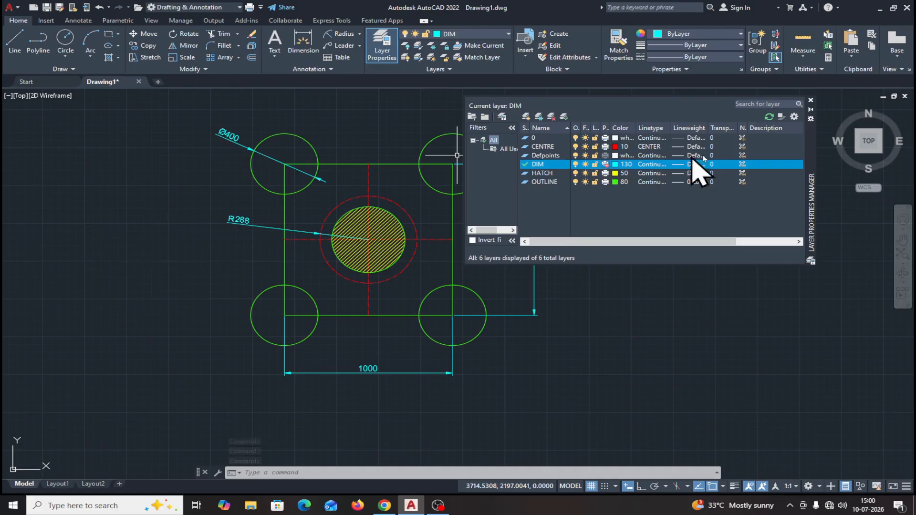
left_click(811, 101)
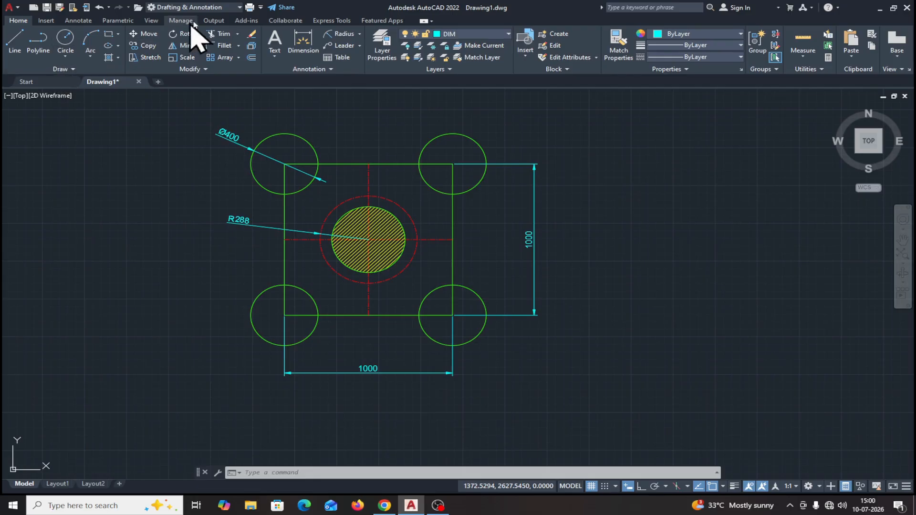
- Set up a plot with DWG To PDF.pc3 and a Window plot area enclosing the whole dimensioned drawing
left_click(249, 7)
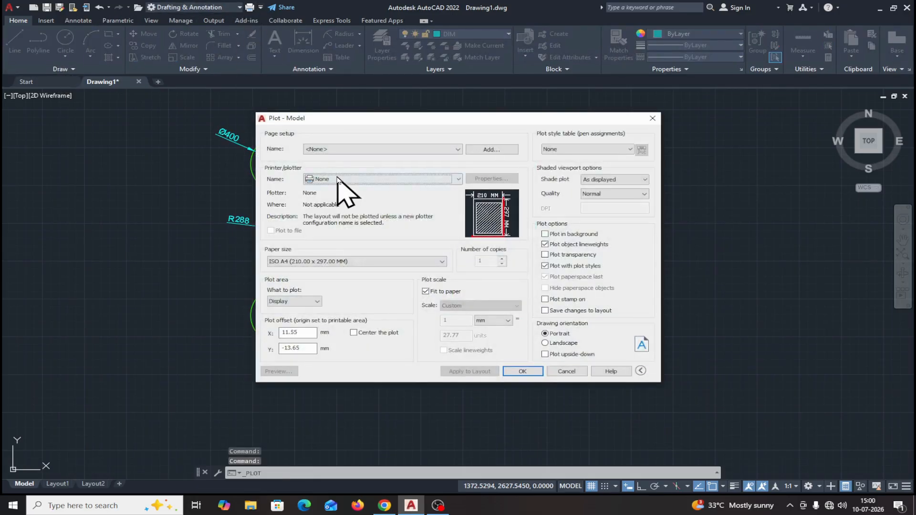
left_click(338, 179)
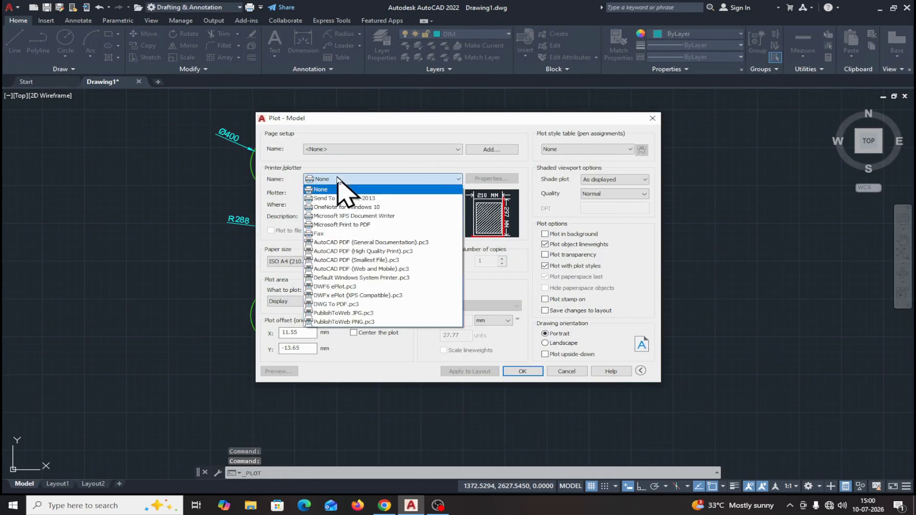
left_click(333, 305)
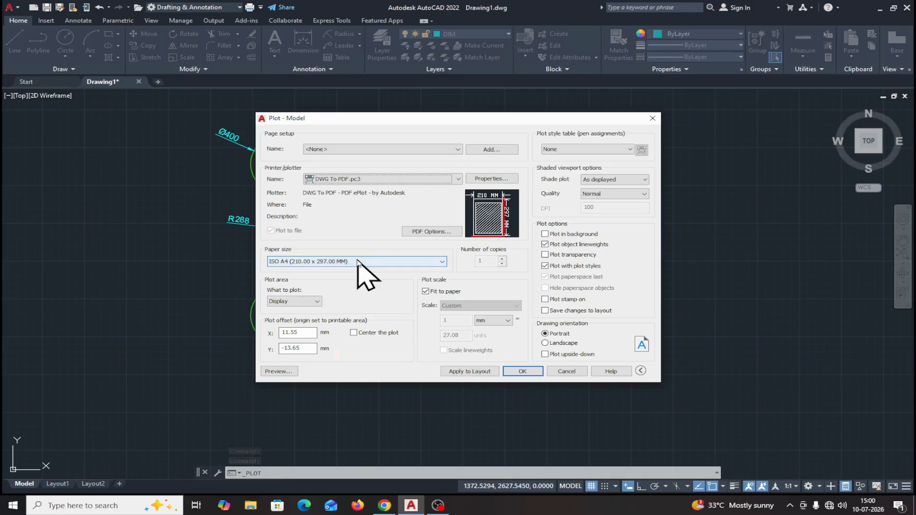
left_click(315, 302)
left_click(301, 332)
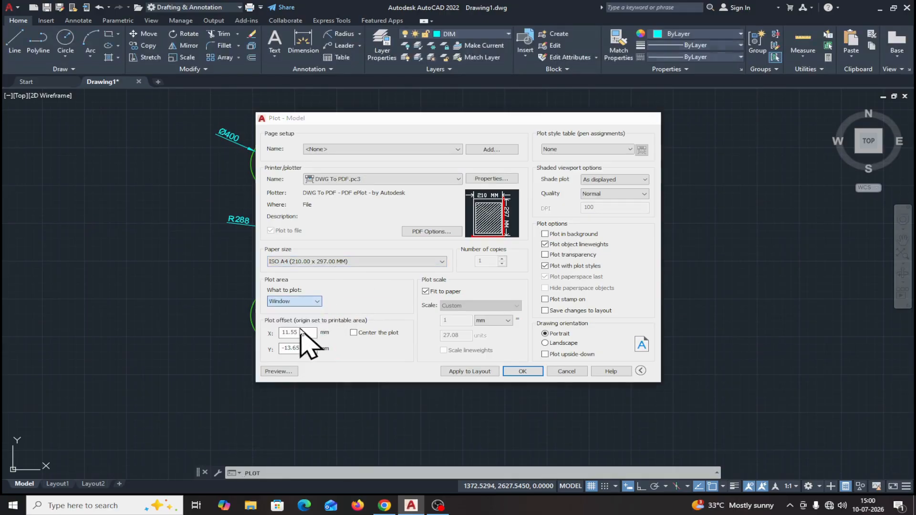
left_click(177, 110)
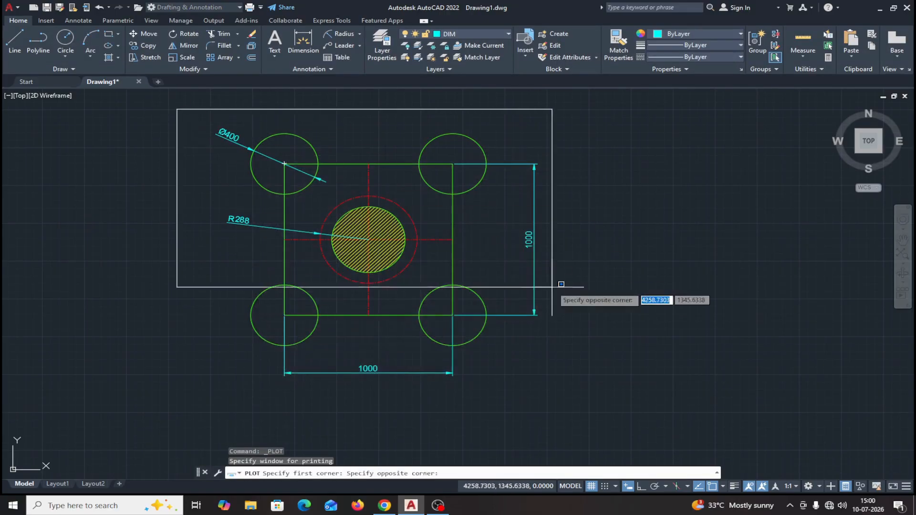
left_click(653, 410)
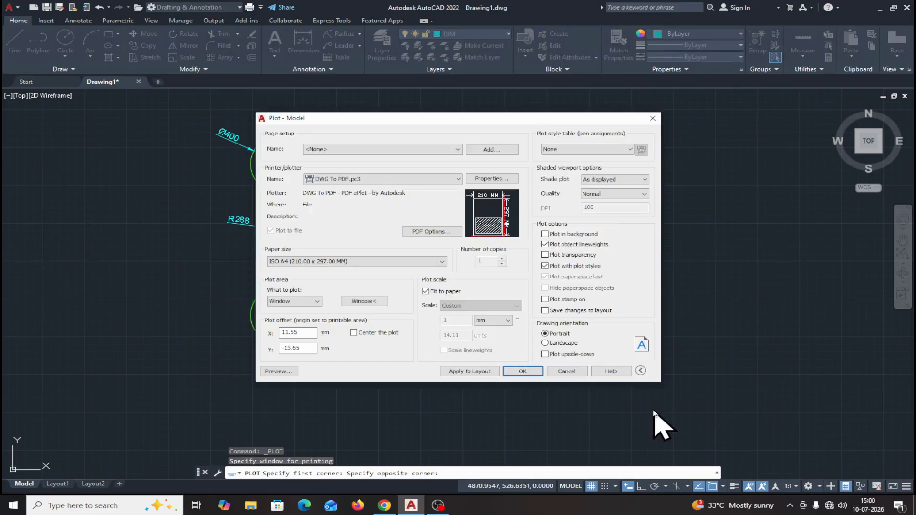
- Center the plot on the sheet, preview it, and close the plot setup without plotting
left_click(353, 333)
mouse_move(501, 230)
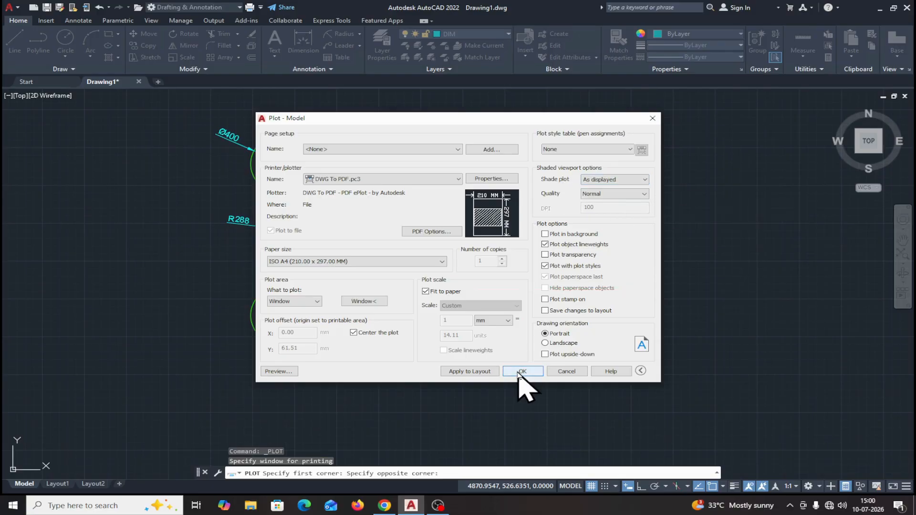
left_click(277, 373)
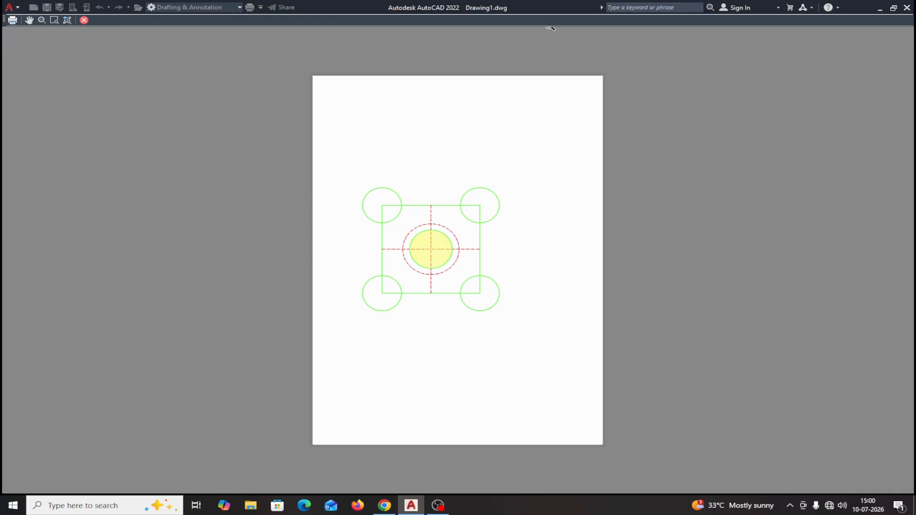
left_click(84, 20)
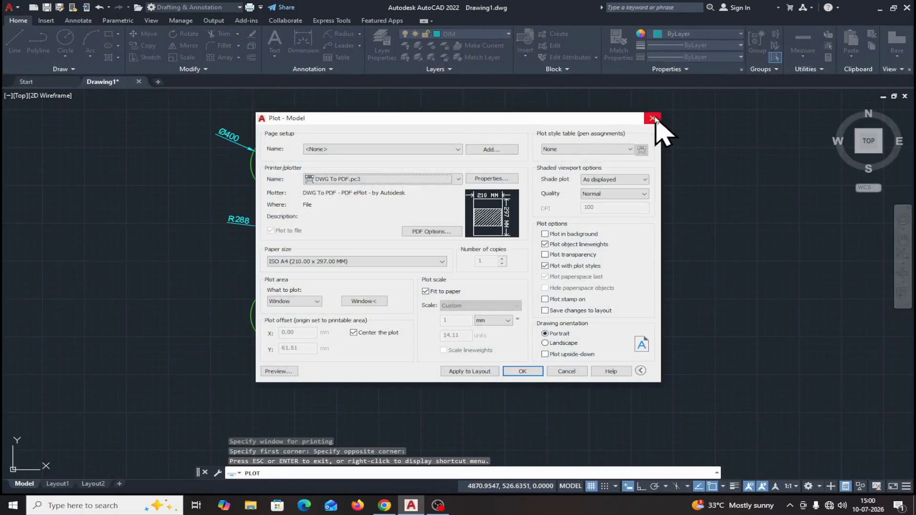
left_click(653, 118)
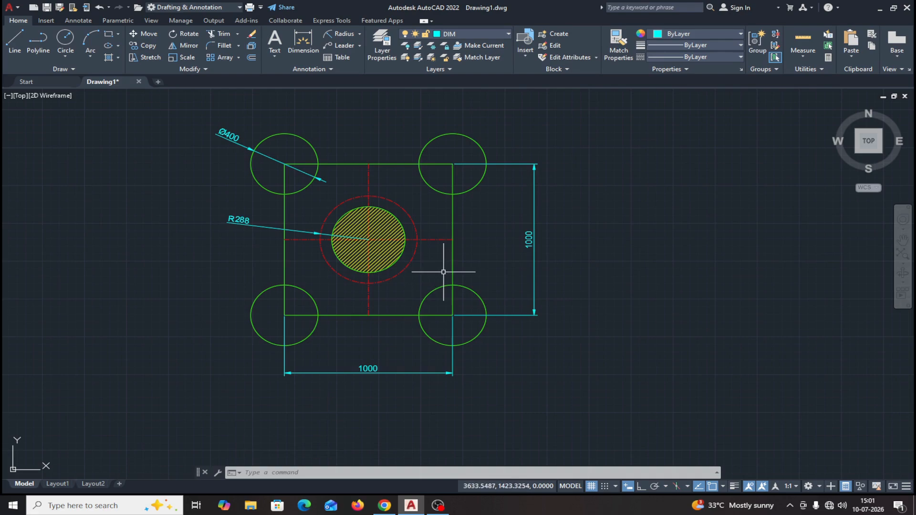
- Set the global linetype scale factor (LTSCALE) to 3 for the red centre lines
scroll(438, 269, "up", 2)
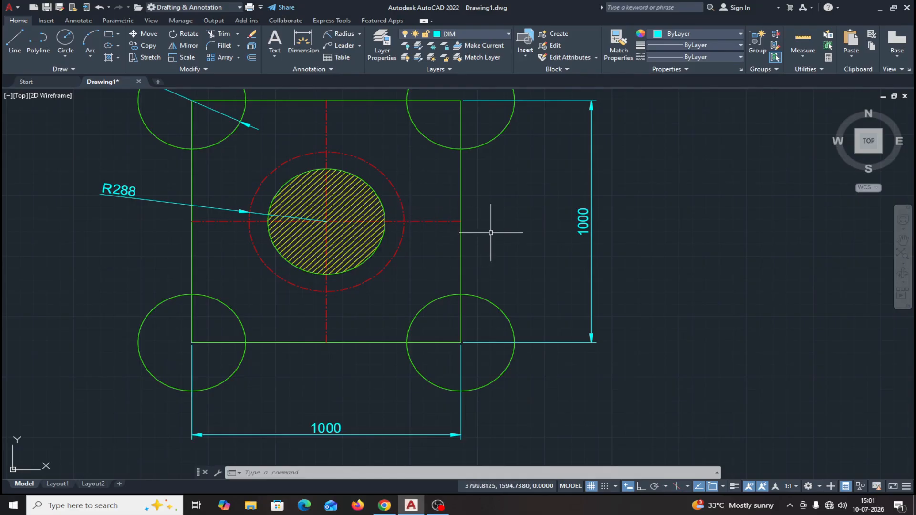
type("lt")
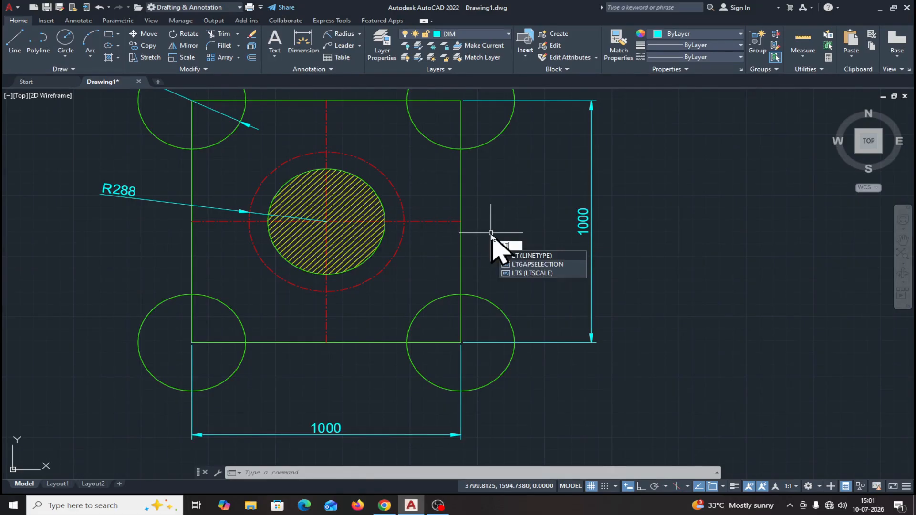
key("Return")
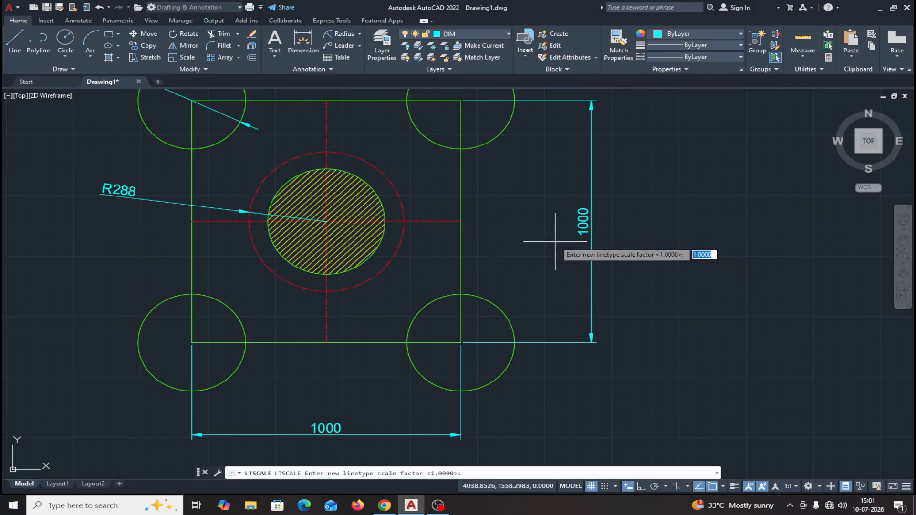
type("3")
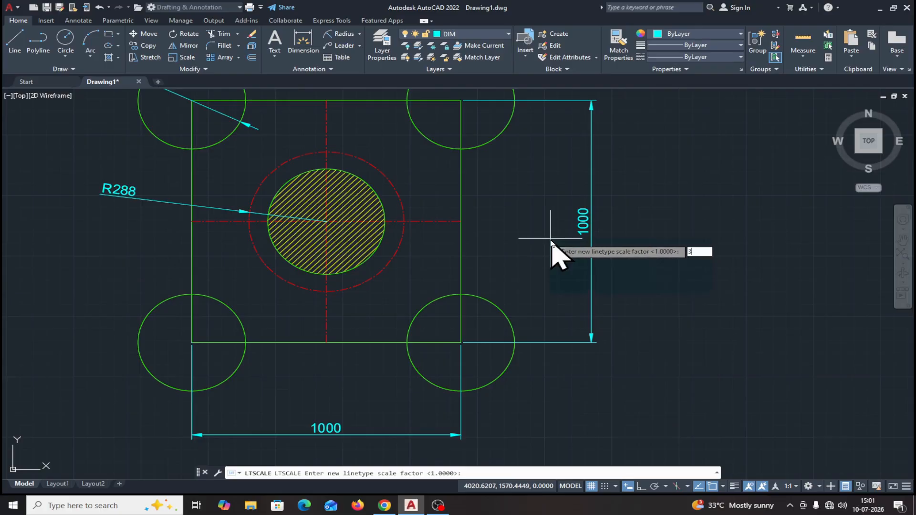
key("Return")
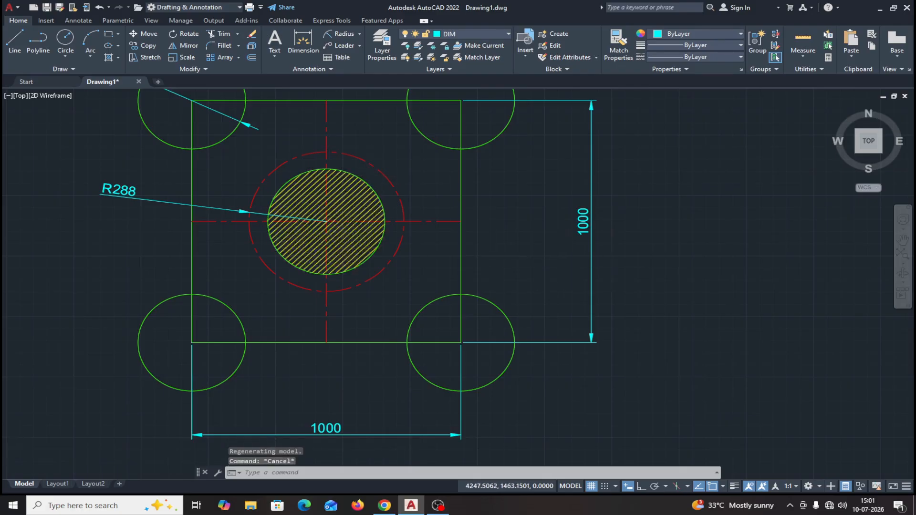
scroll(633, 261, "down", 2)
mouse_move(635, 258)
middle_mouse_down()
mouse_move(614, 276)
mouse_move(548, 280)
middle_mouse_up()
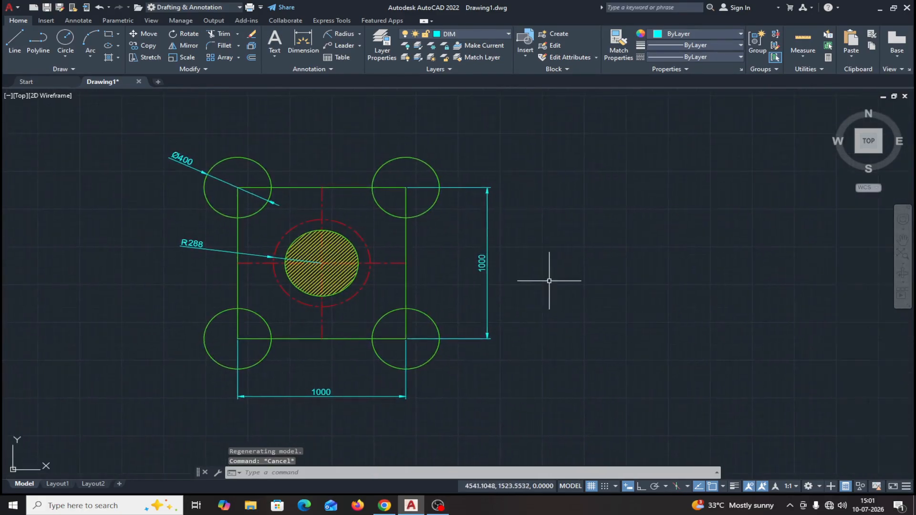